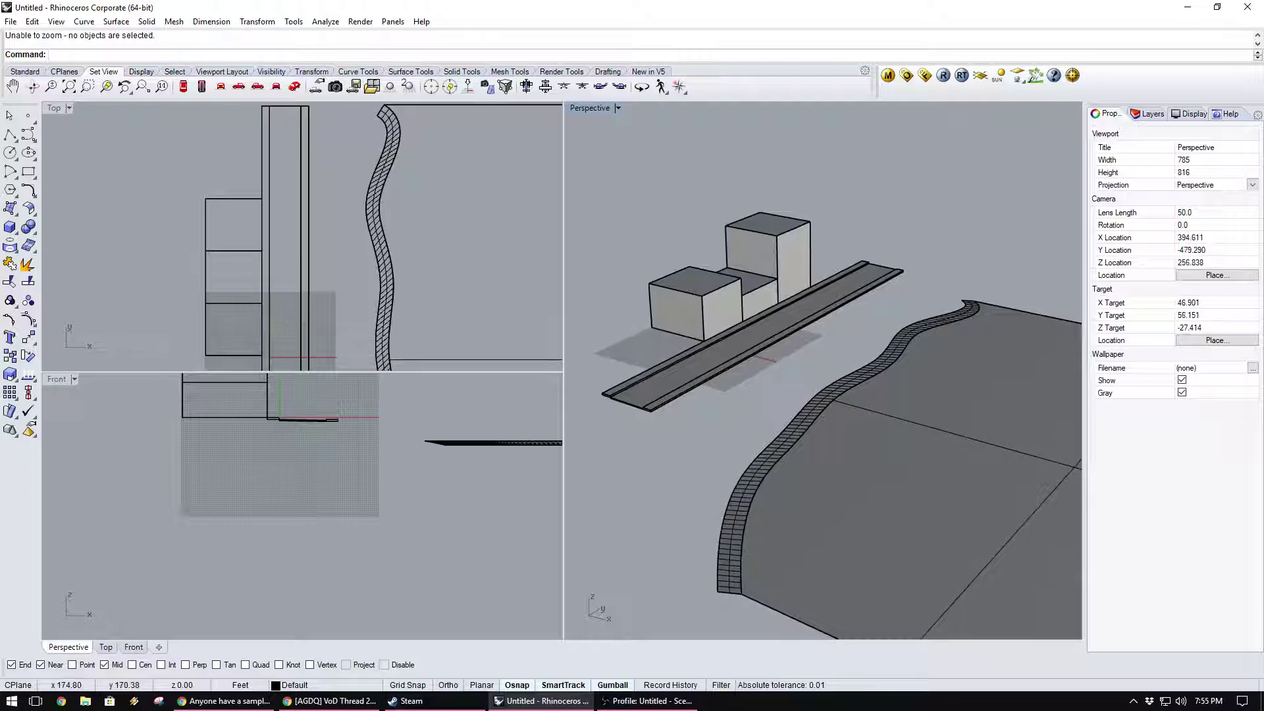
key("alt+Tab")
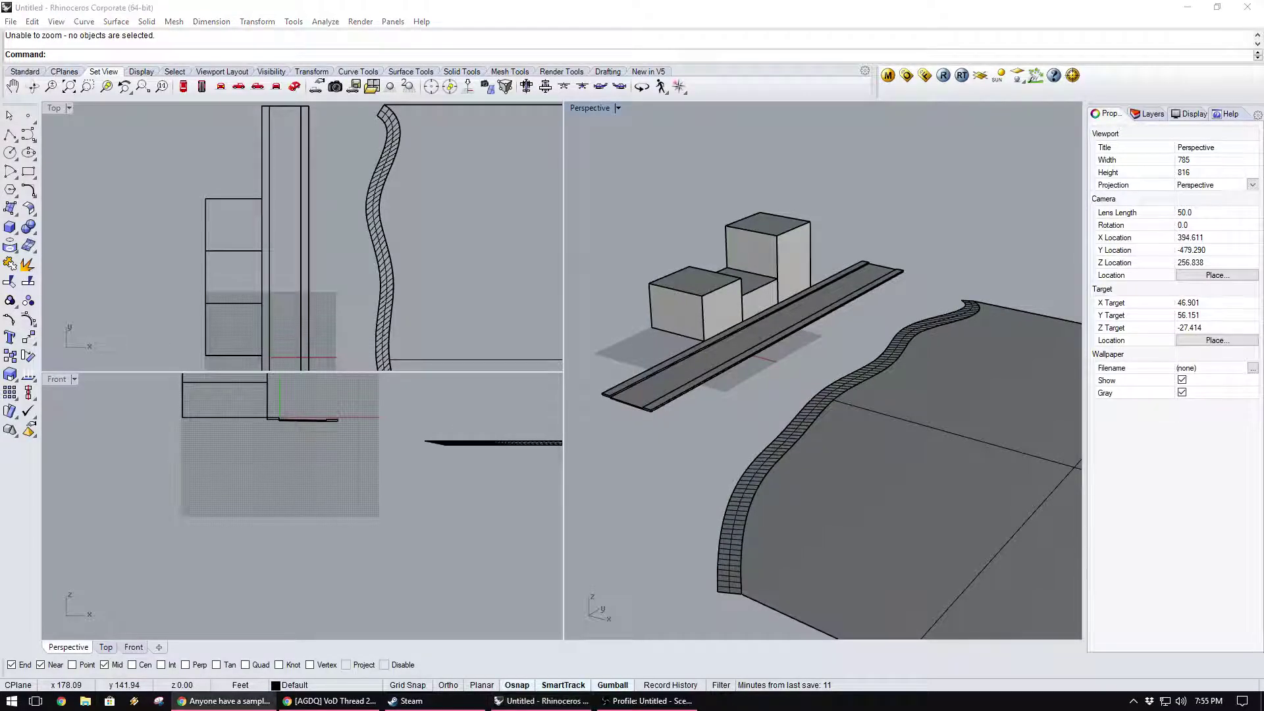
key("alt+Tab")
scroll(776, 324, "up", 3)
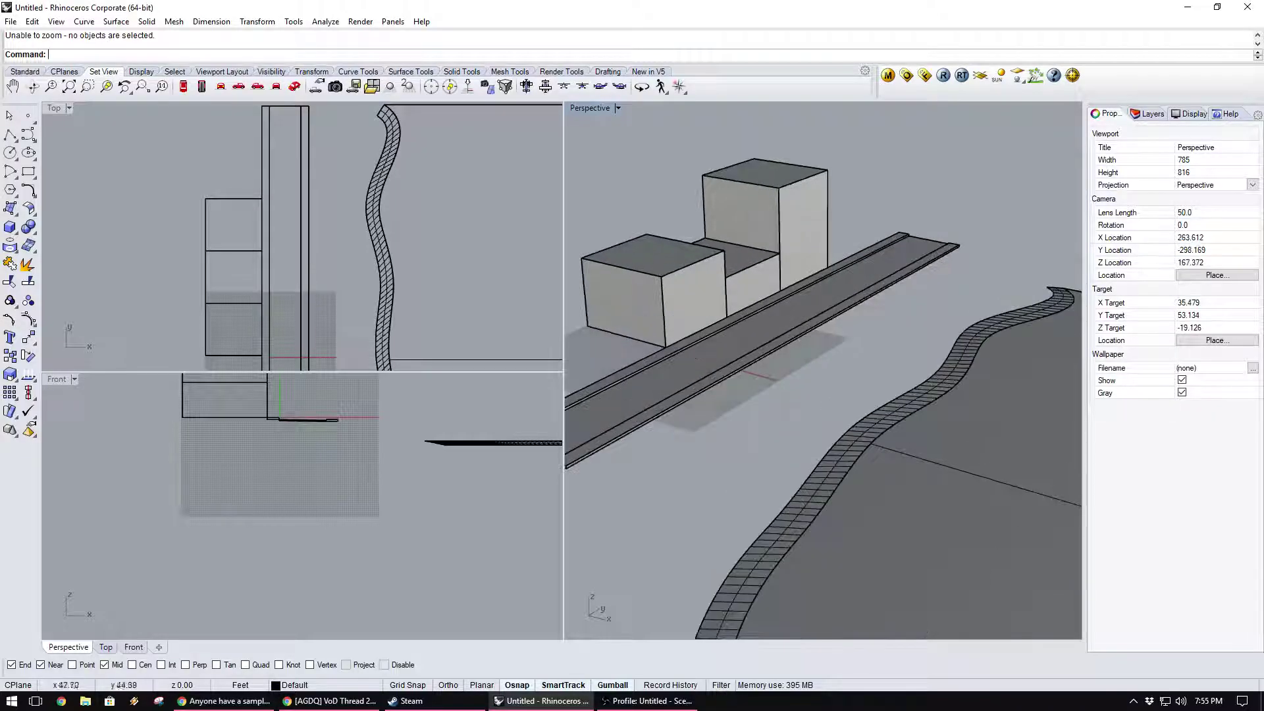
right_click_drag(839, 354, 886, 354)
right_click_drag(962, 371, 837, 357)
right_click_drag(840, 362, 893, 384)
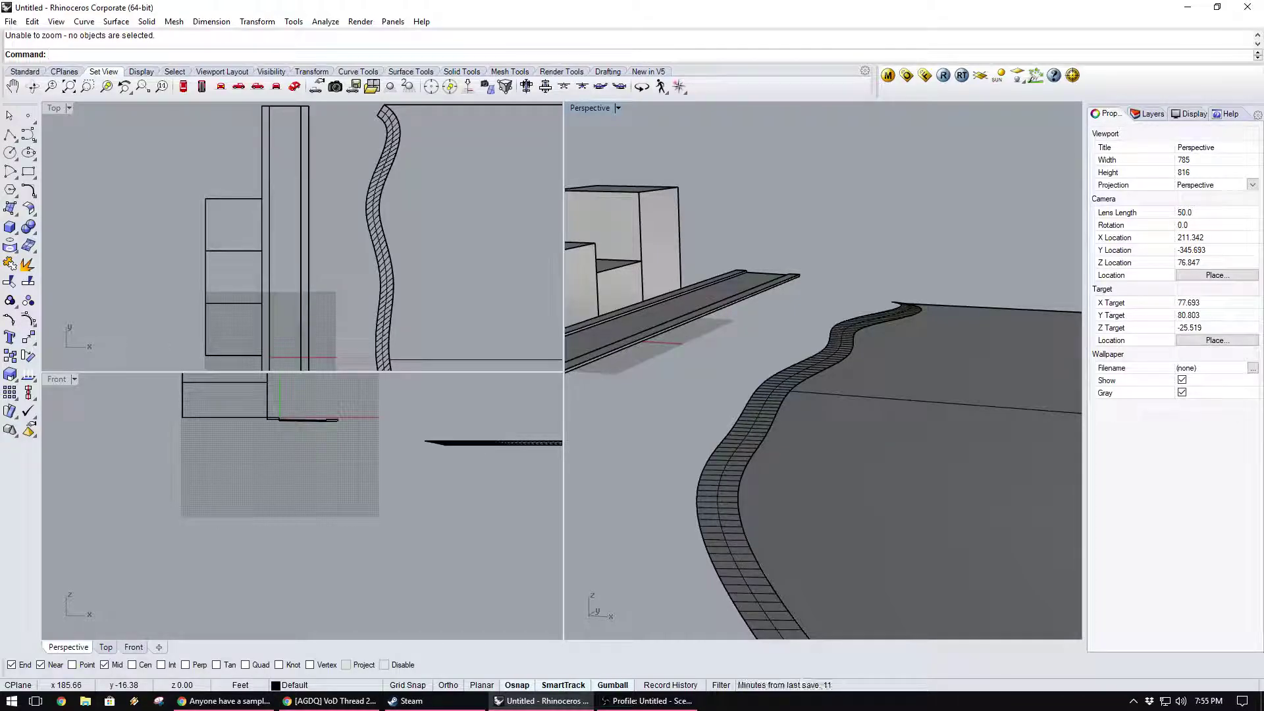
right_click_drag(894, 384, 920, 417)
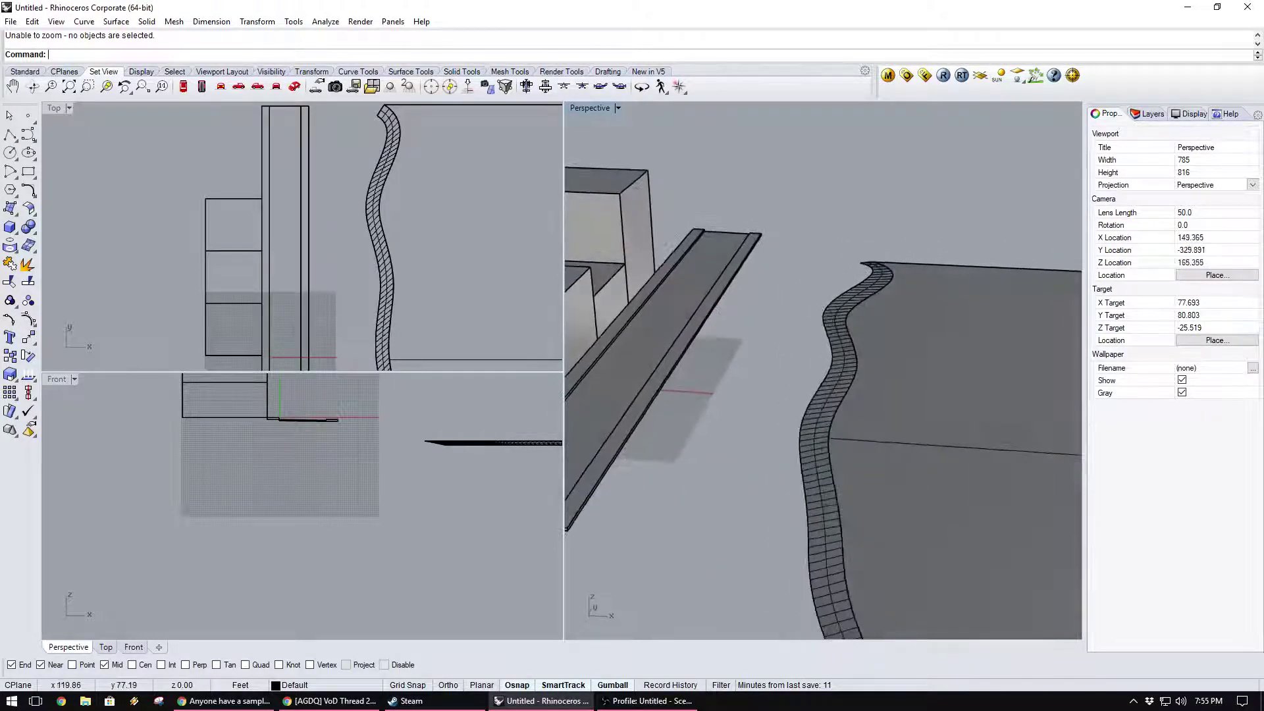
Draw a wavy degree-3 freeform curve from the far outer corner of the straight road strip along its side towards the near end.
left_click(29, 134)
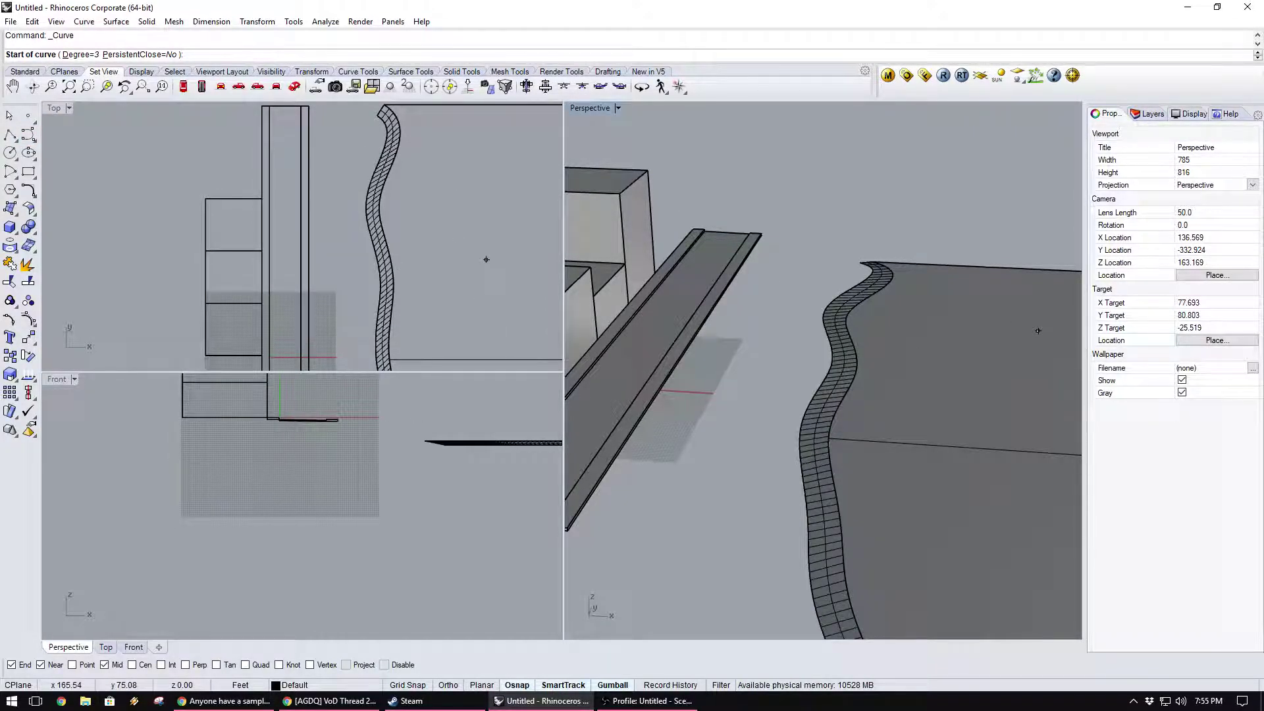
key("super+shift+Left")
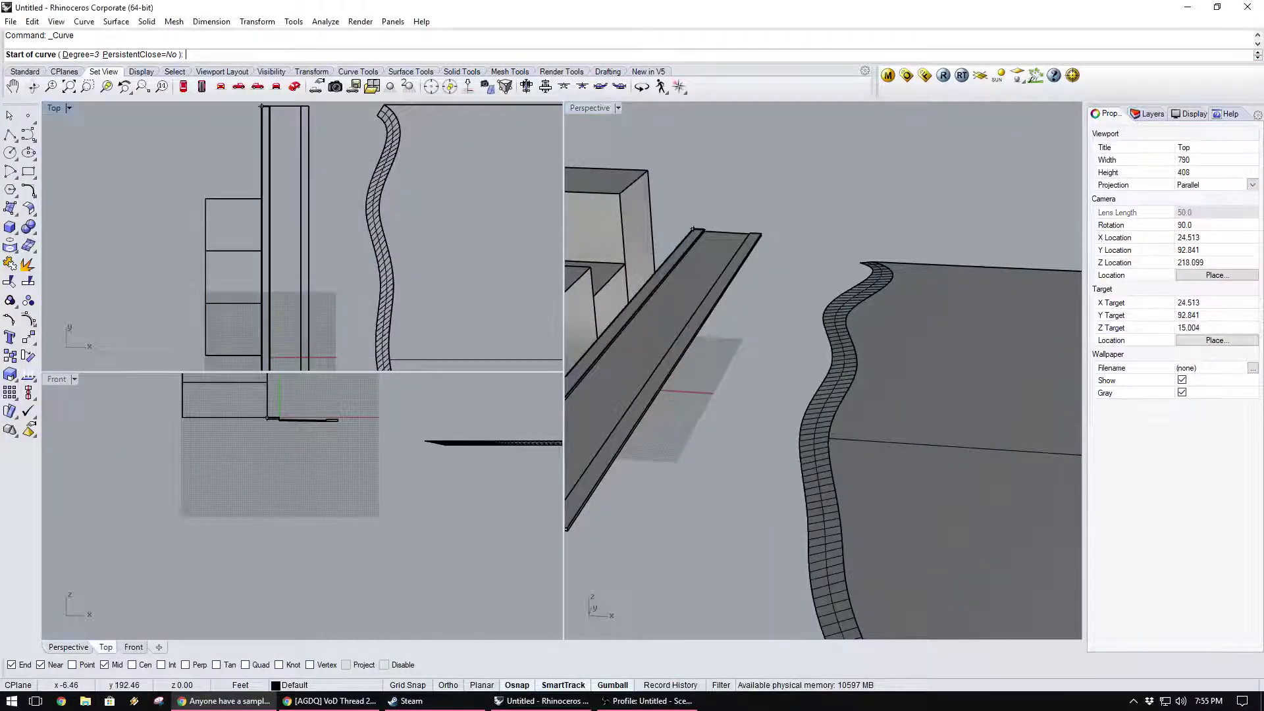
left_click(308, 106)
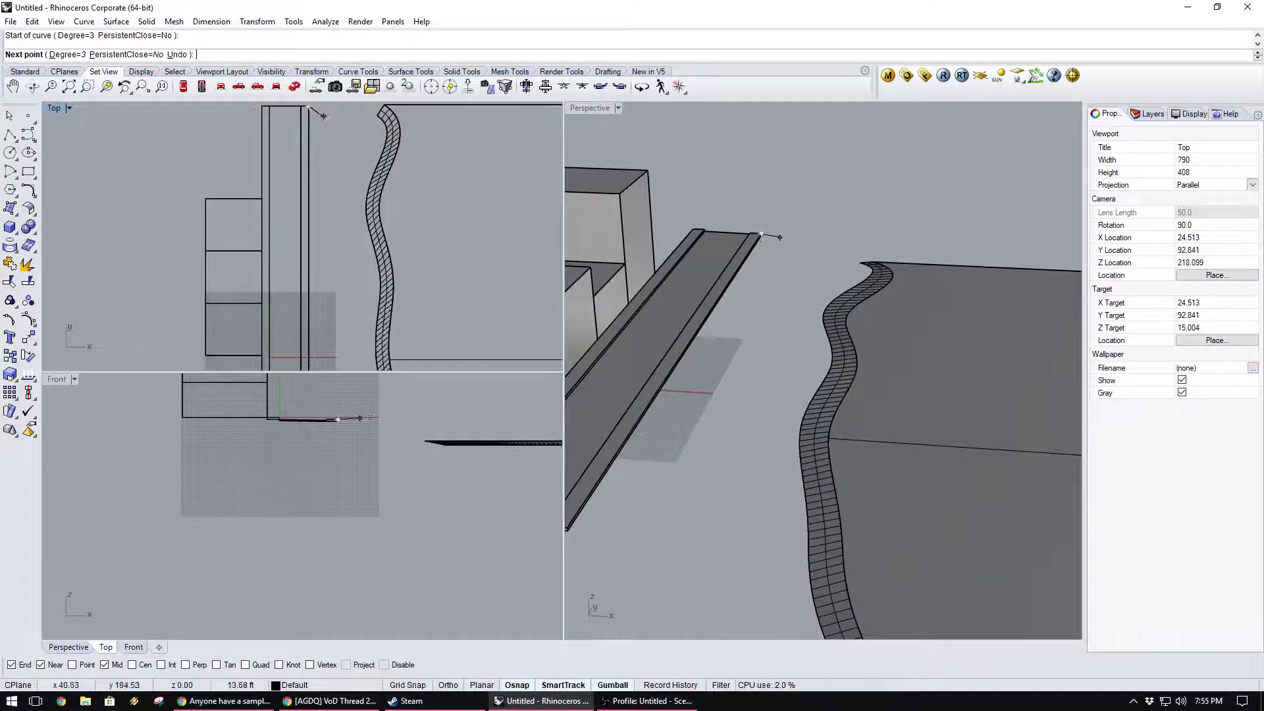
key("F8")
left_click(325, 106, "shift")
left_click(340, 128)
left_click(334, 162)
left_click(364, 272)
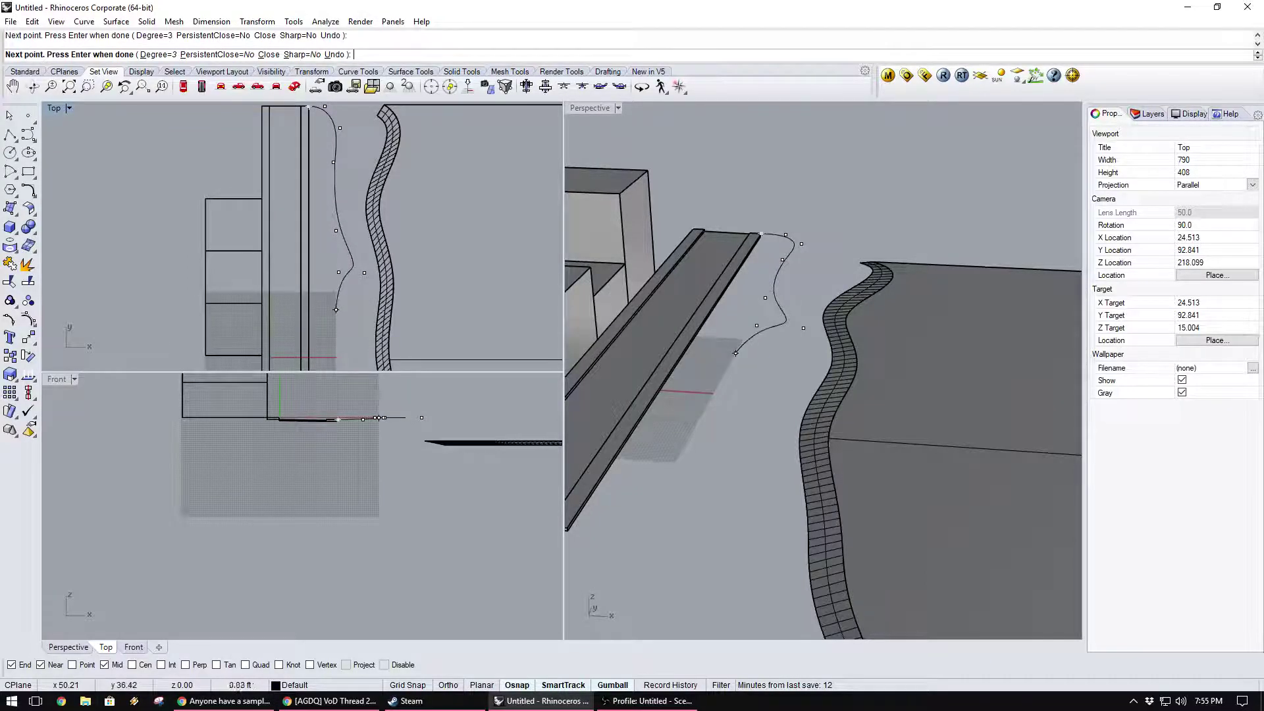
right_click_drag(336, 310, 333, 216)
left_click(348, 254)
left_click(326, 286)
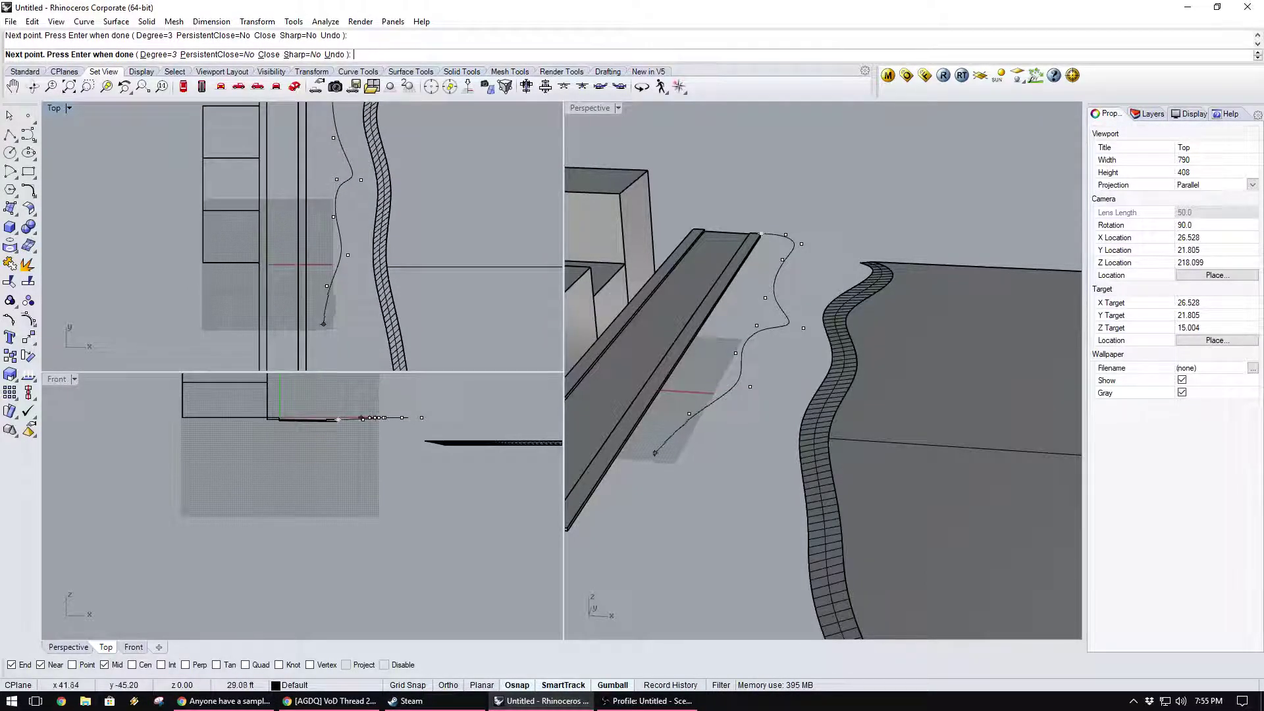
scroll(339, 328, "down", 5)
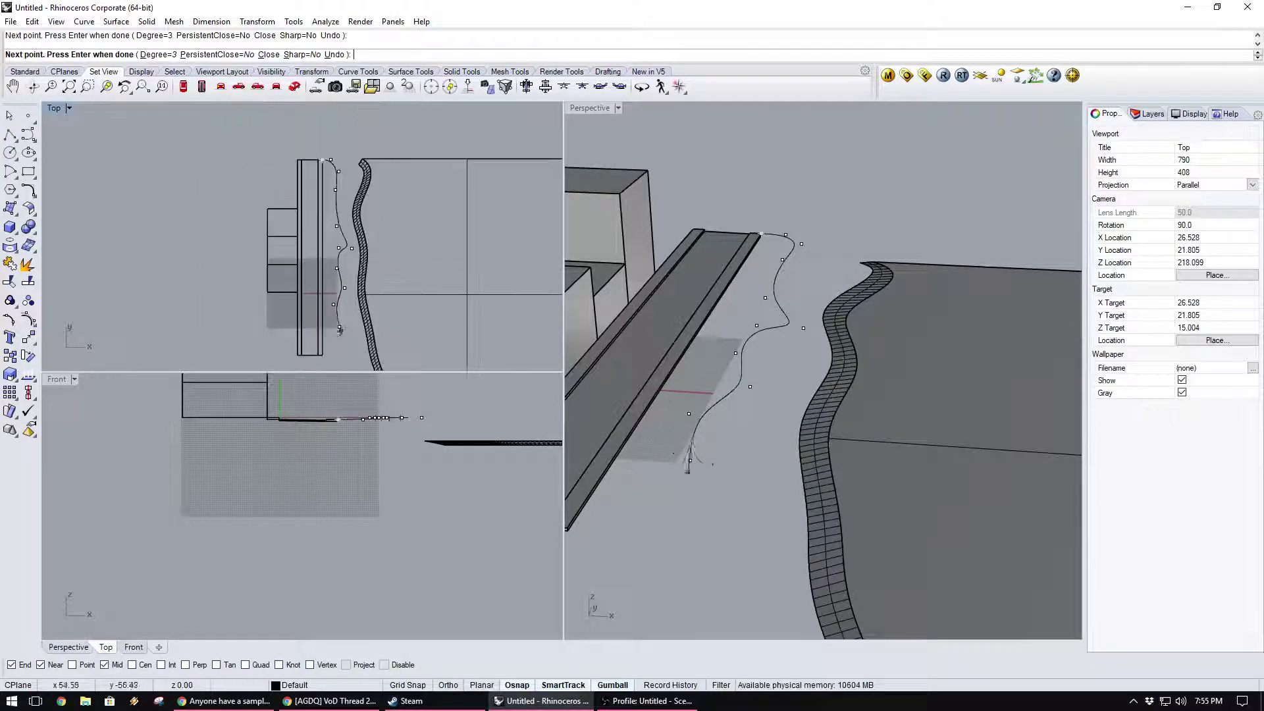
right_click(337, 357)
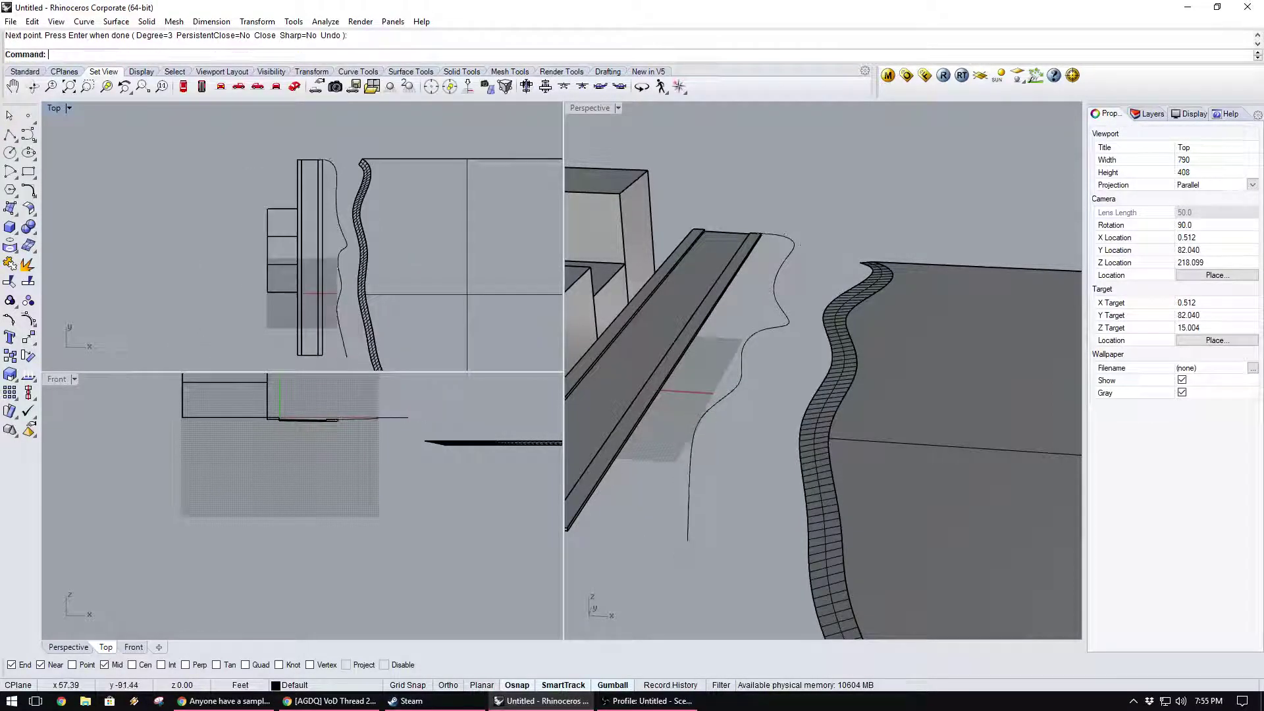
Start a degree-3 curve at the far end of the wavy ribbon surface's edge facing the road and turn on Planar mode.
scroll(339, 131, "up", 4)
right_click_drag(806, 290, 838, 227)
left_click(846, 356)
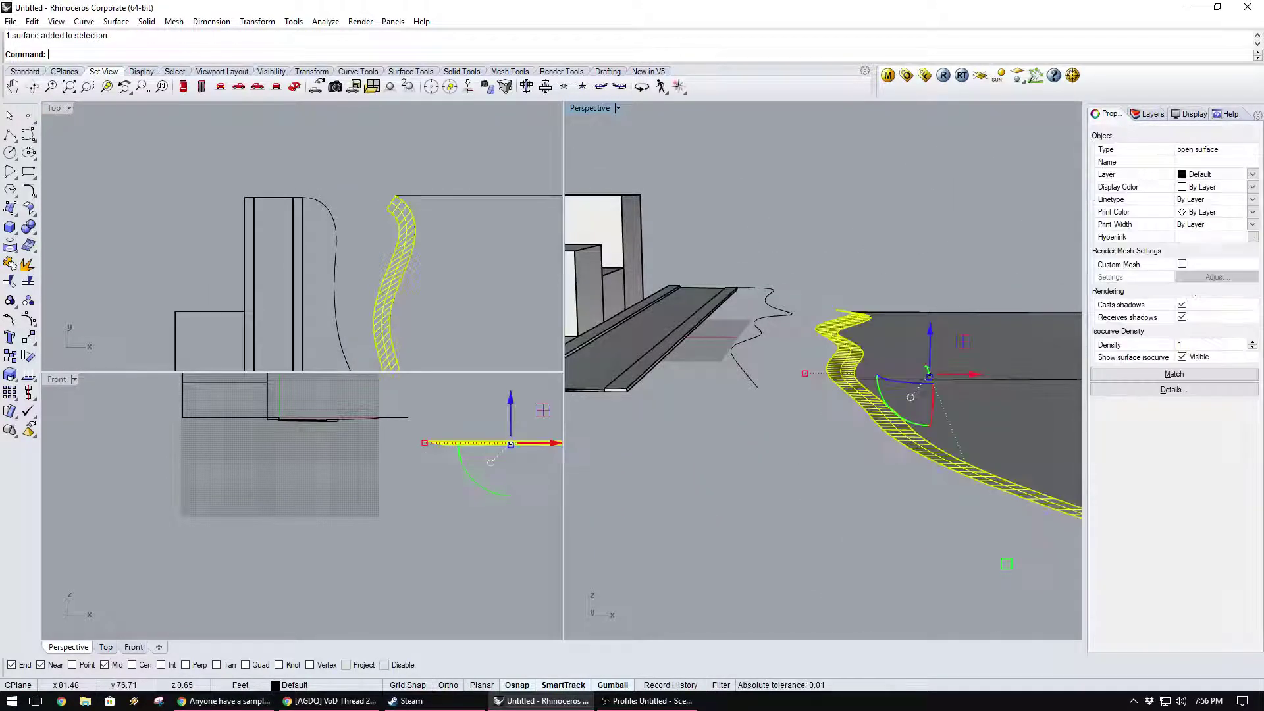
right_click(386, 209)
left_click(387, 209)
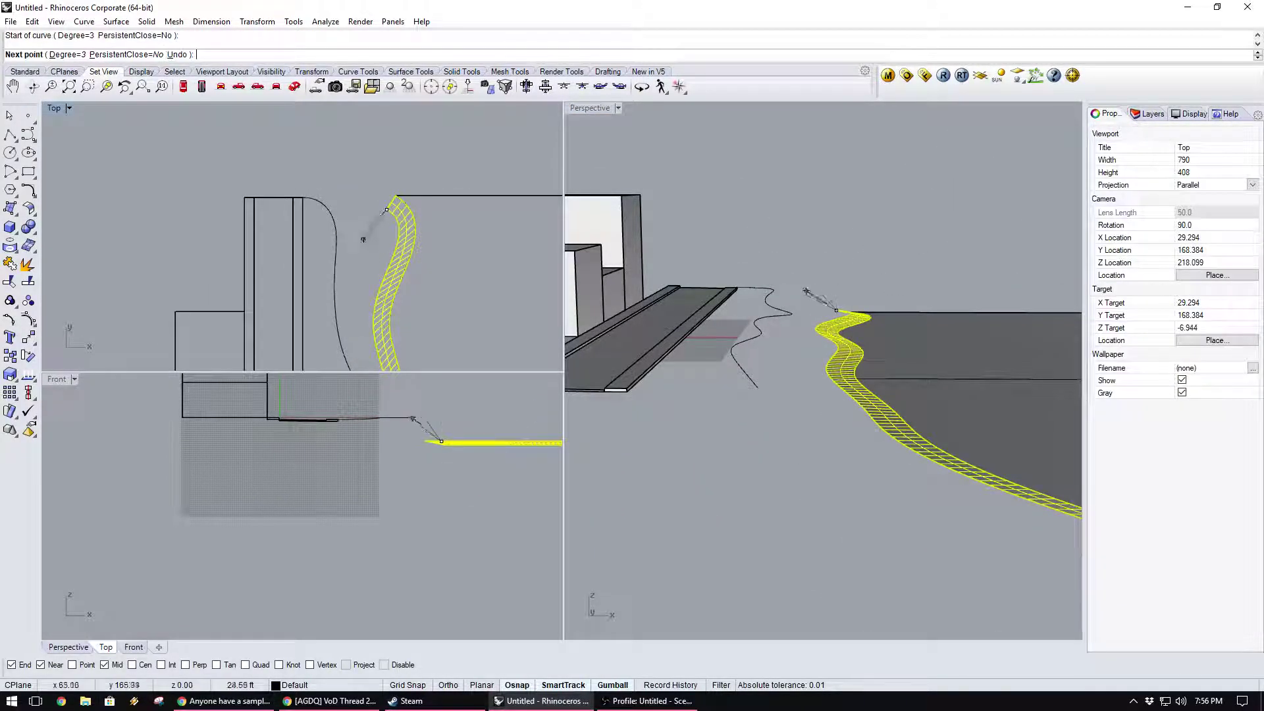
left_click(481, 685)
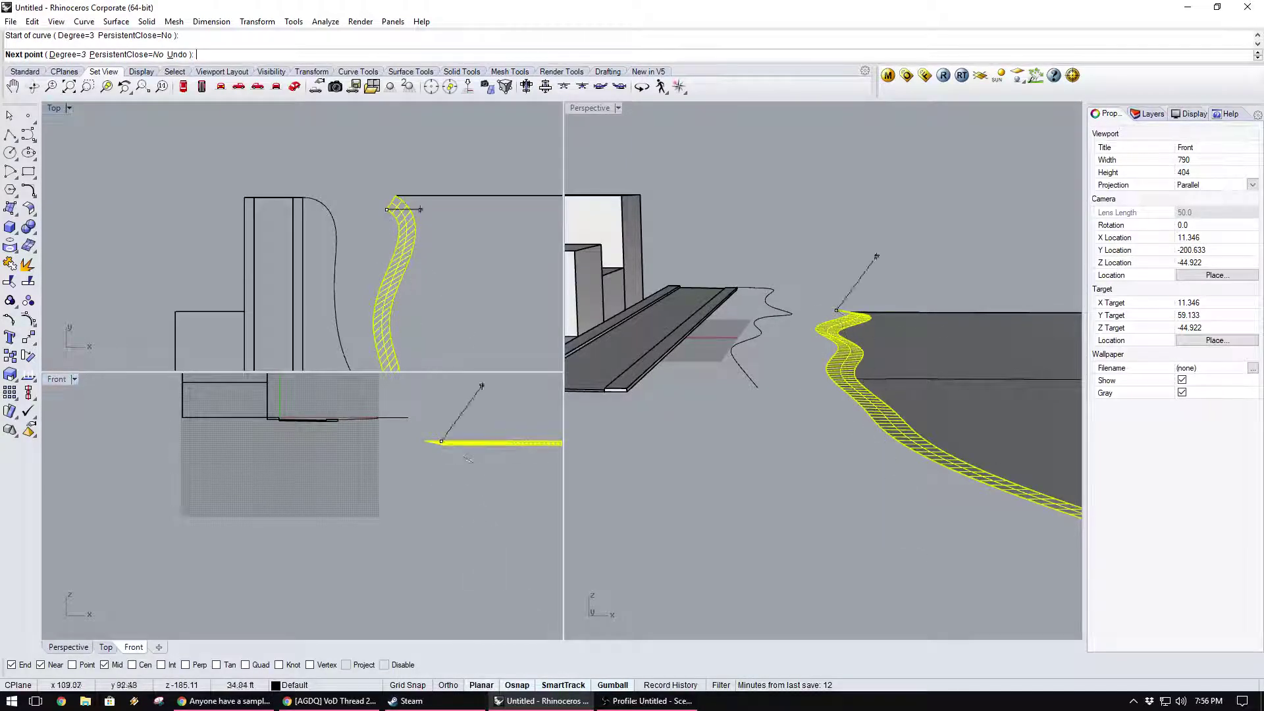
right_click_drag(764, 363, 788, 353)
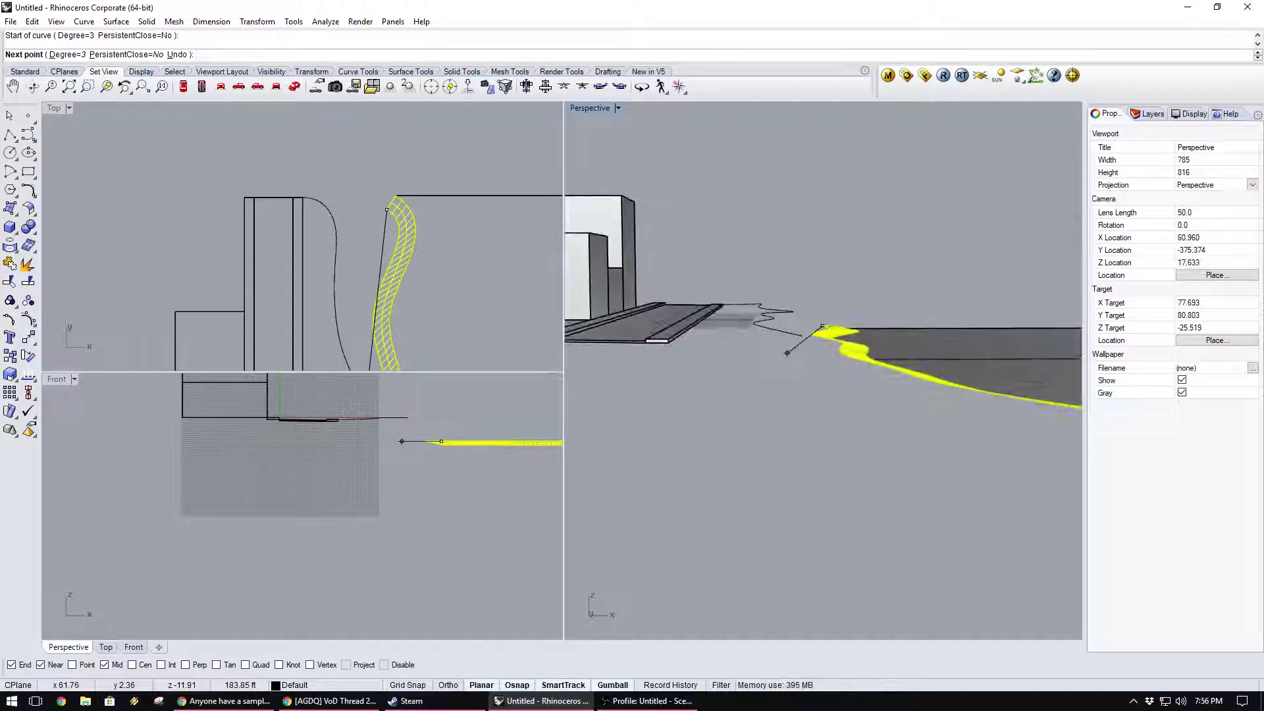
scroll(372, 431, "up", 10)
scroll(388, 442, "down", 8)
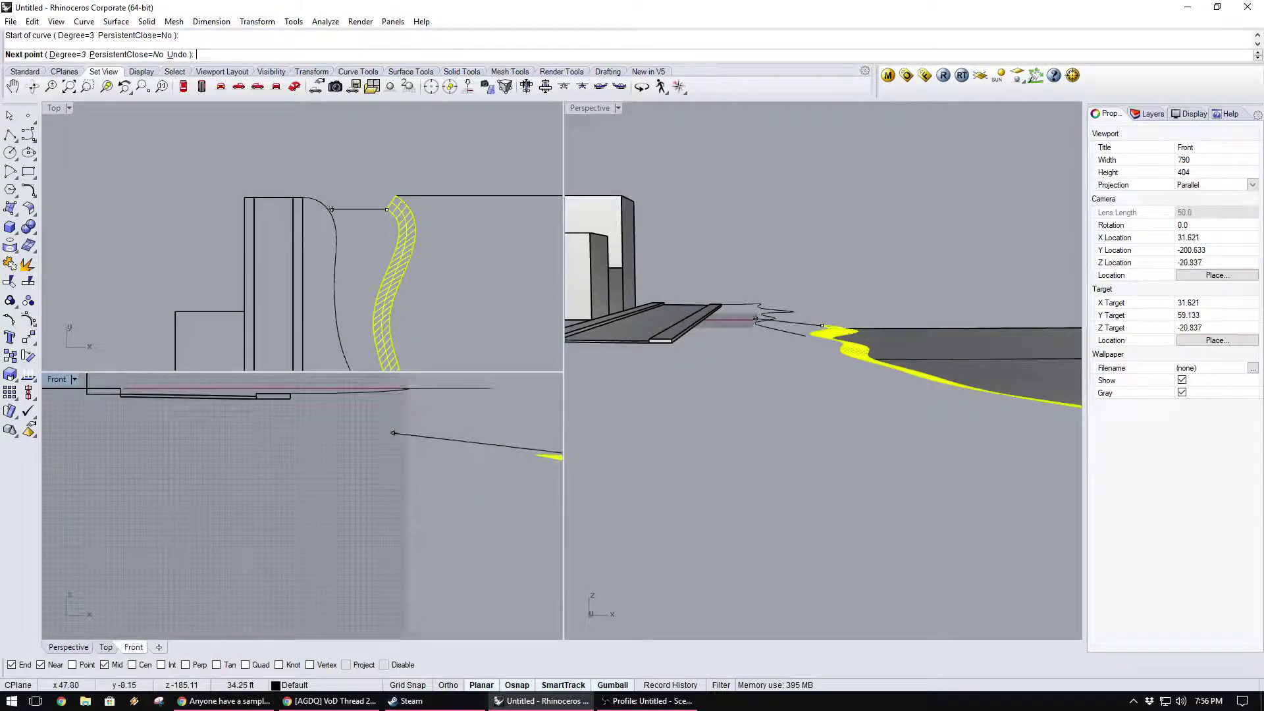
scroll(400, 421, "up", 5)
scroll(398, 418, "down", 4)
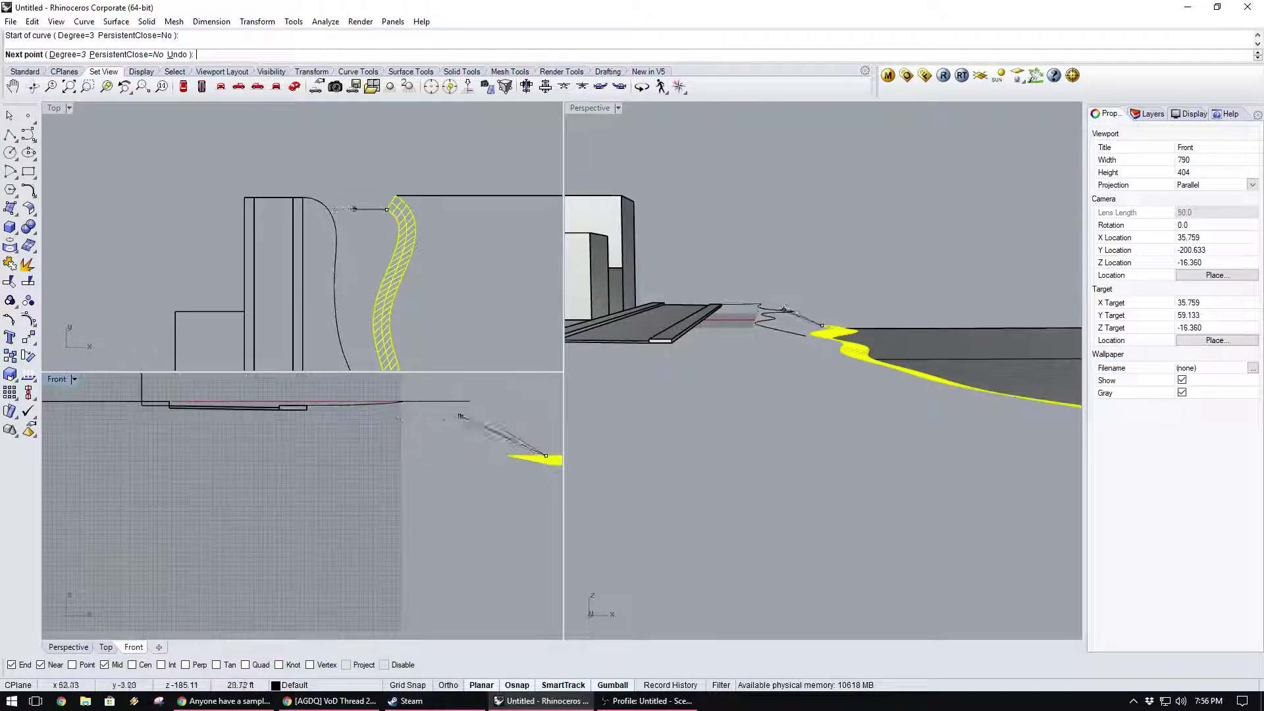
scroll(390, 270, "down", 6)
right_click_drag(388, 273, 361, 184)
scroll(361, 184, "up", 3)
Run the planar curve in gentle waves along the road side of the ribbon surface to just past the road's near end.
left_click(343, 151)
left_click(338, 183)
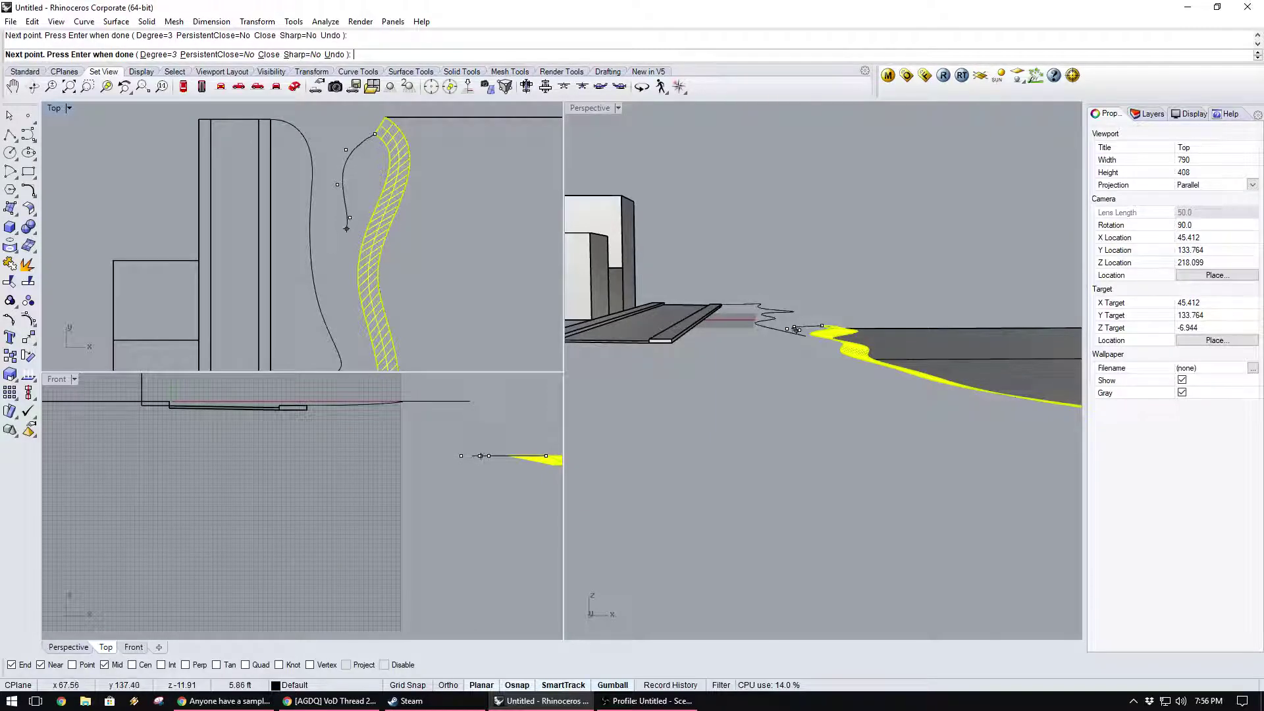
right_click_drag(346, 228, 308, 159)
left_click(305, 181)
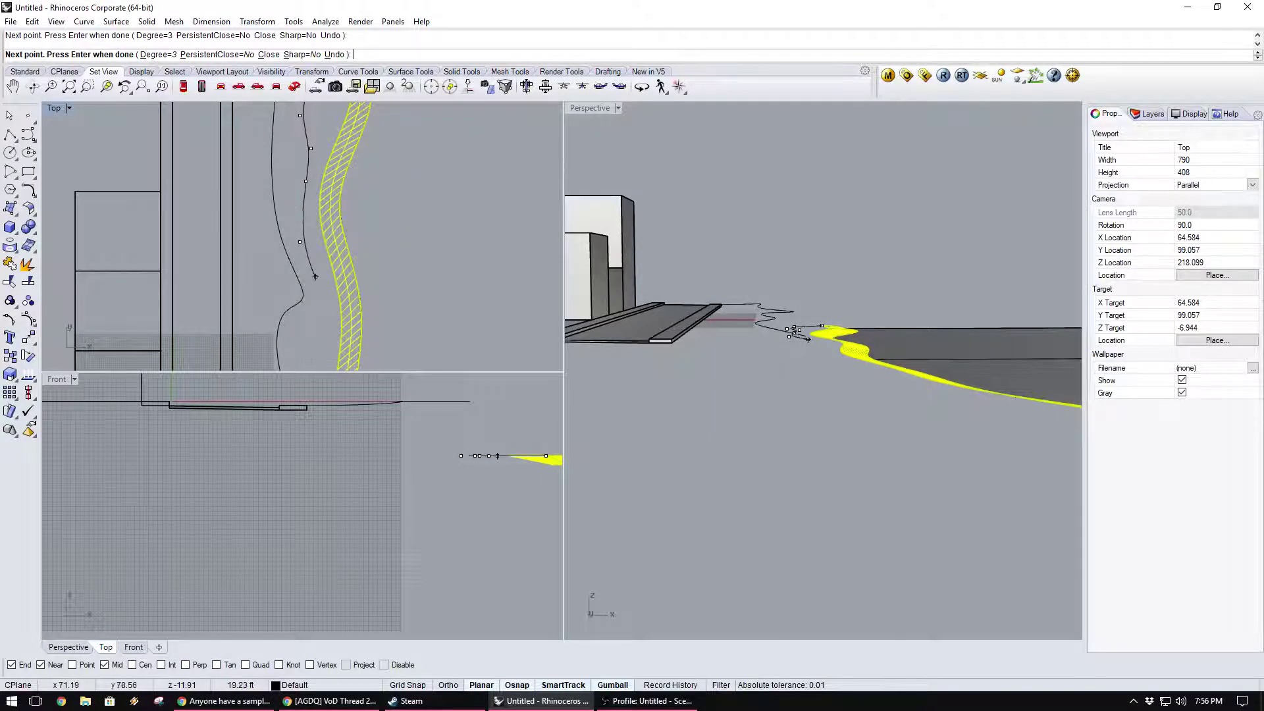
scroll(312, 304, "up", 5)
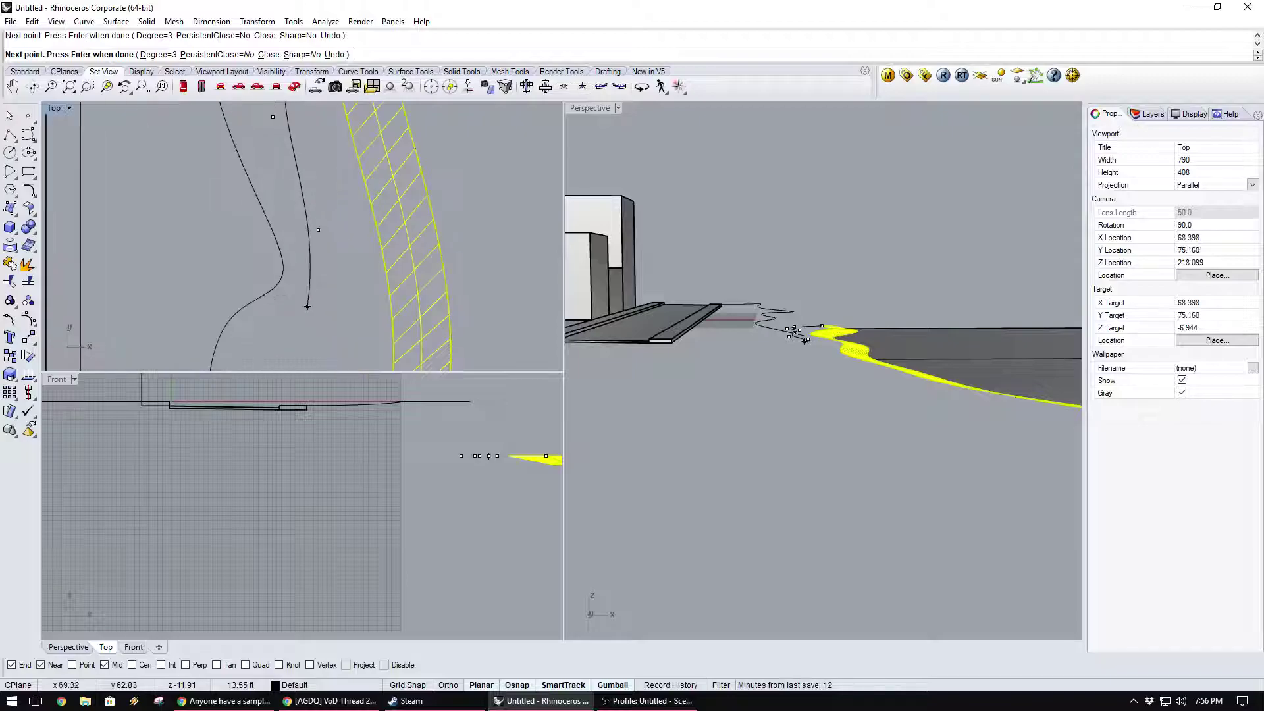
scroll(265, 328, "down", 5)
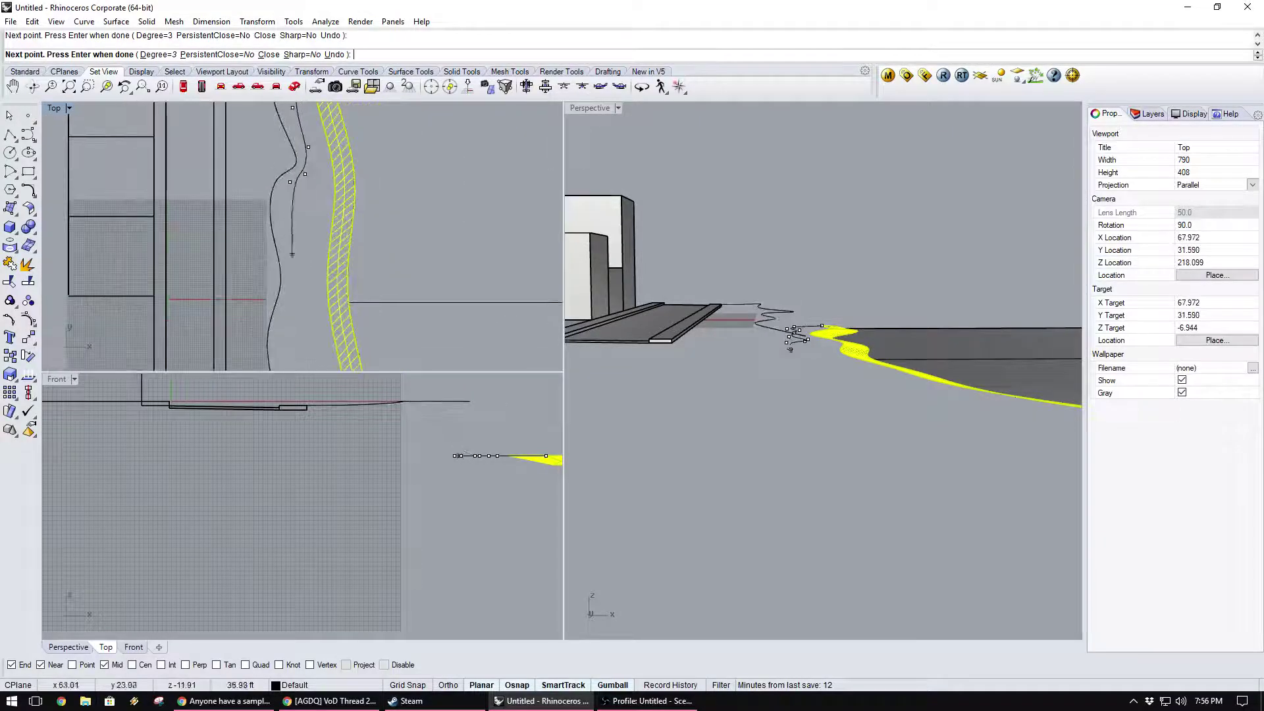
right_click_drag(309, 265, 294, 176)
left_click(280, 240)
right_click_drag(291, 285, 315, 204)
left_click(318, 295)
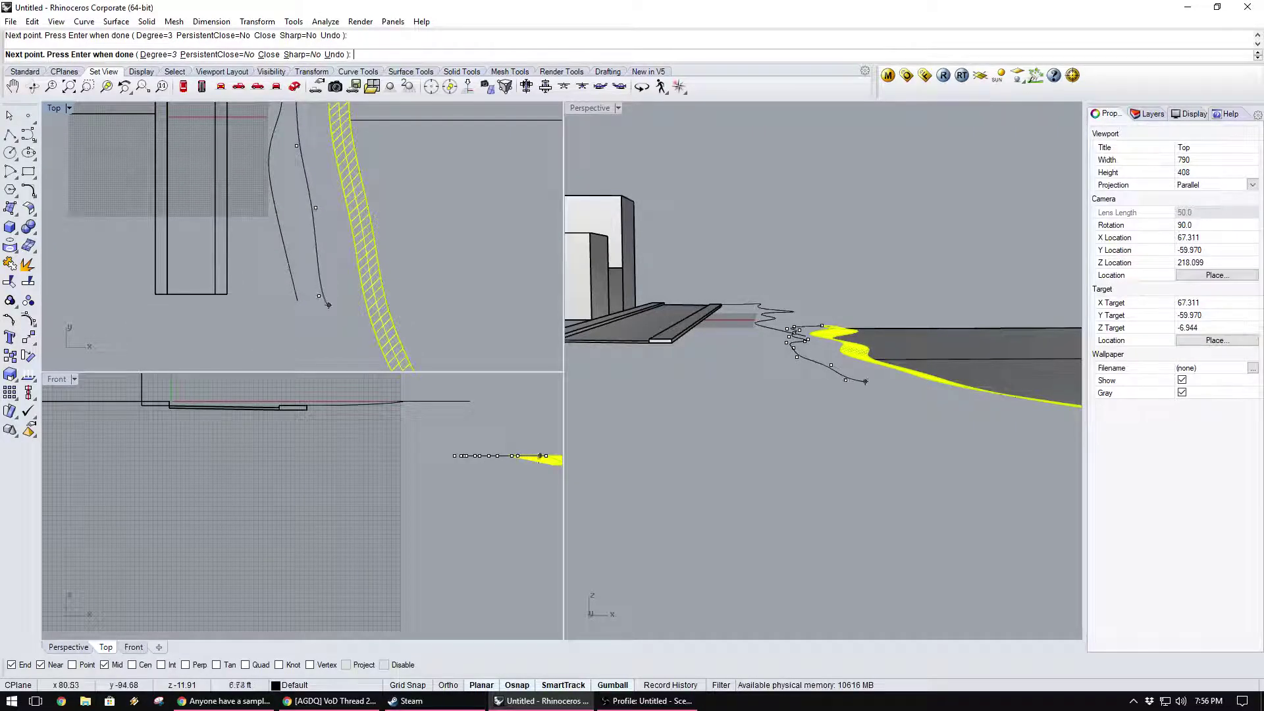
right_click(337, 309)
Delete the first freeform curve, the one nearest the straight road strip.
scroll(329, 276, "down", 10)
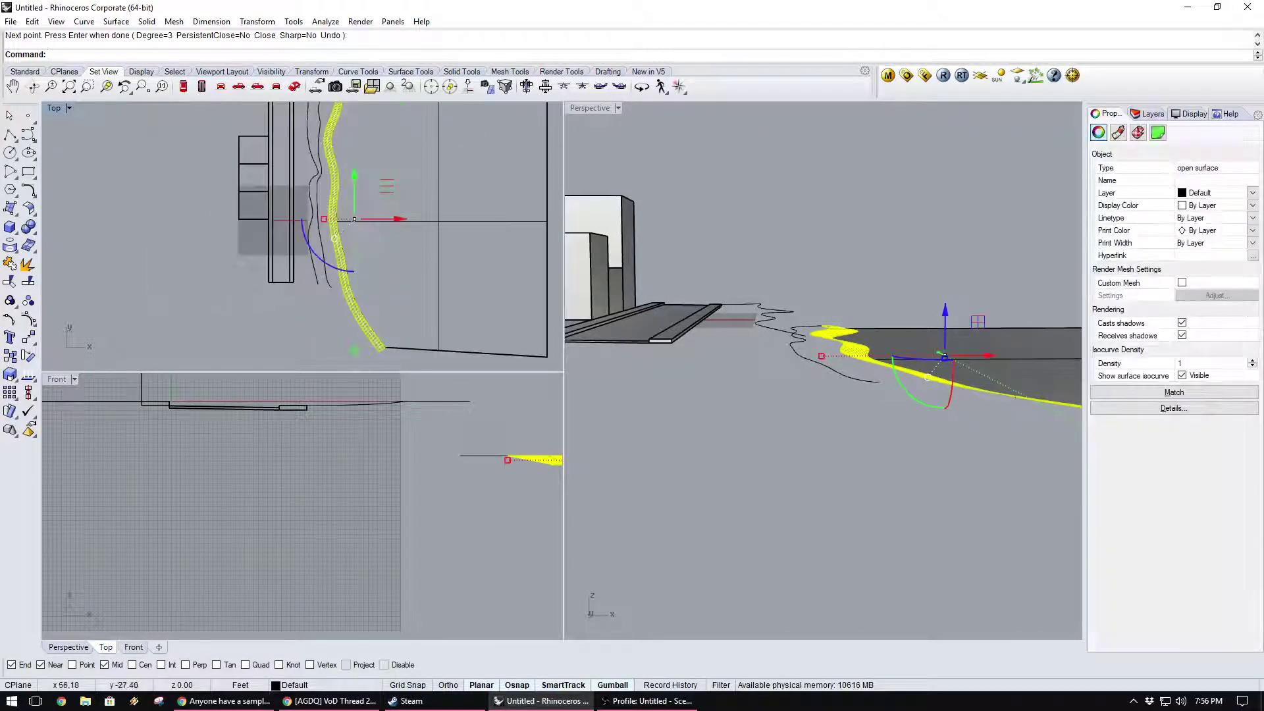
left_click(312, 272)
left_click(314, 268)
key("Delete")
Draw a planar wavy curve from the road strip's far outer corner to its near end, between the road and the ribbon-side curve.
right_click_drag(312, 148, 316, 191)
scroll(299, 199, "up", 10)
right_click(296, 204)
left_click(281, 200)
left_click(304, 202)
left_click(317, 225)
left_click(328, 202)
left_click(300, 306)
right_click_drag(318, 330, 321, 237)
scroll(343, 265, "up", 5)
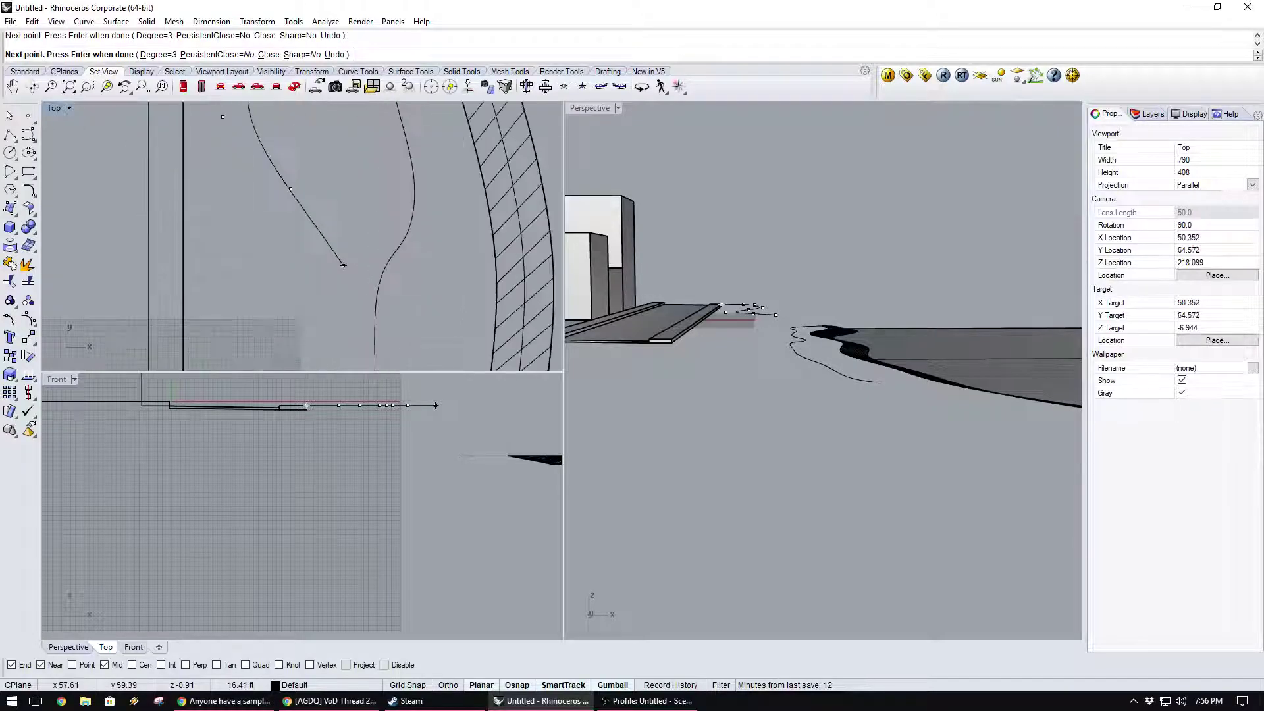
left_click(353, 340)
right_click_drag(353, 340, 345, 229)
scroll(305, 273, "down", 10)
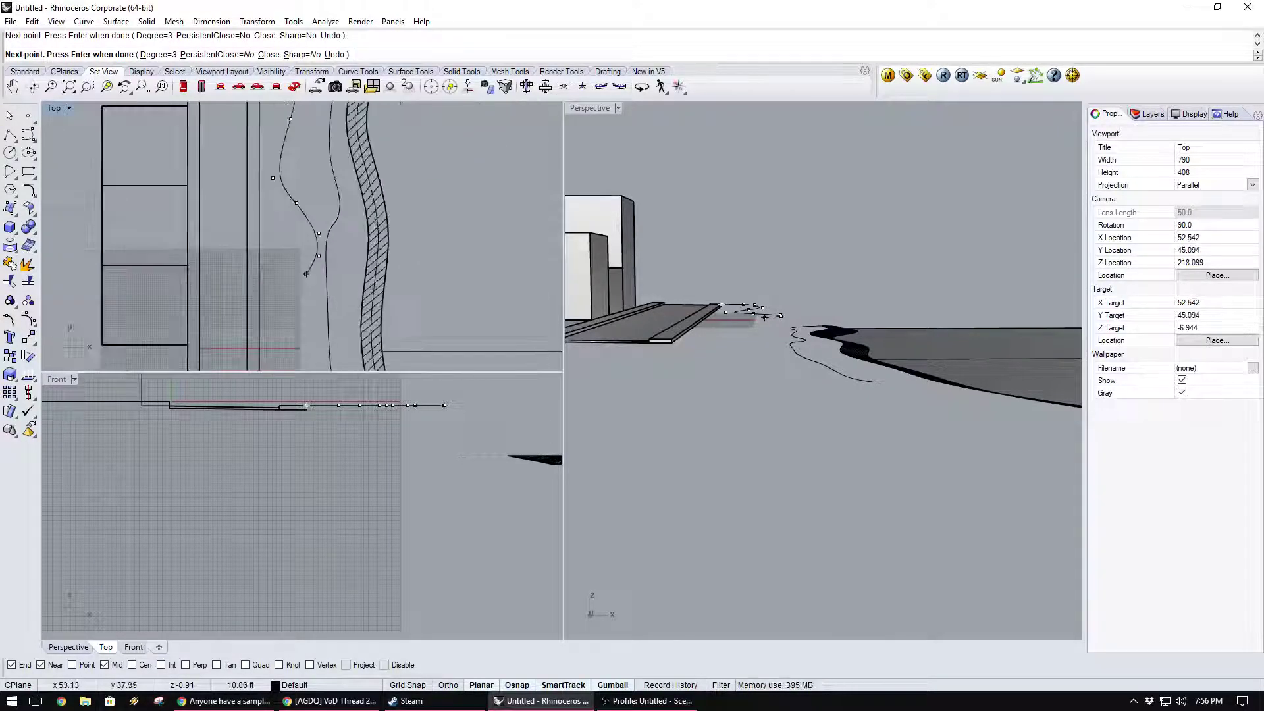
left_click(299, 298)
right_click_drag(295, 321, 300, 203)
right_click_drag(309, 300, 328, 244)
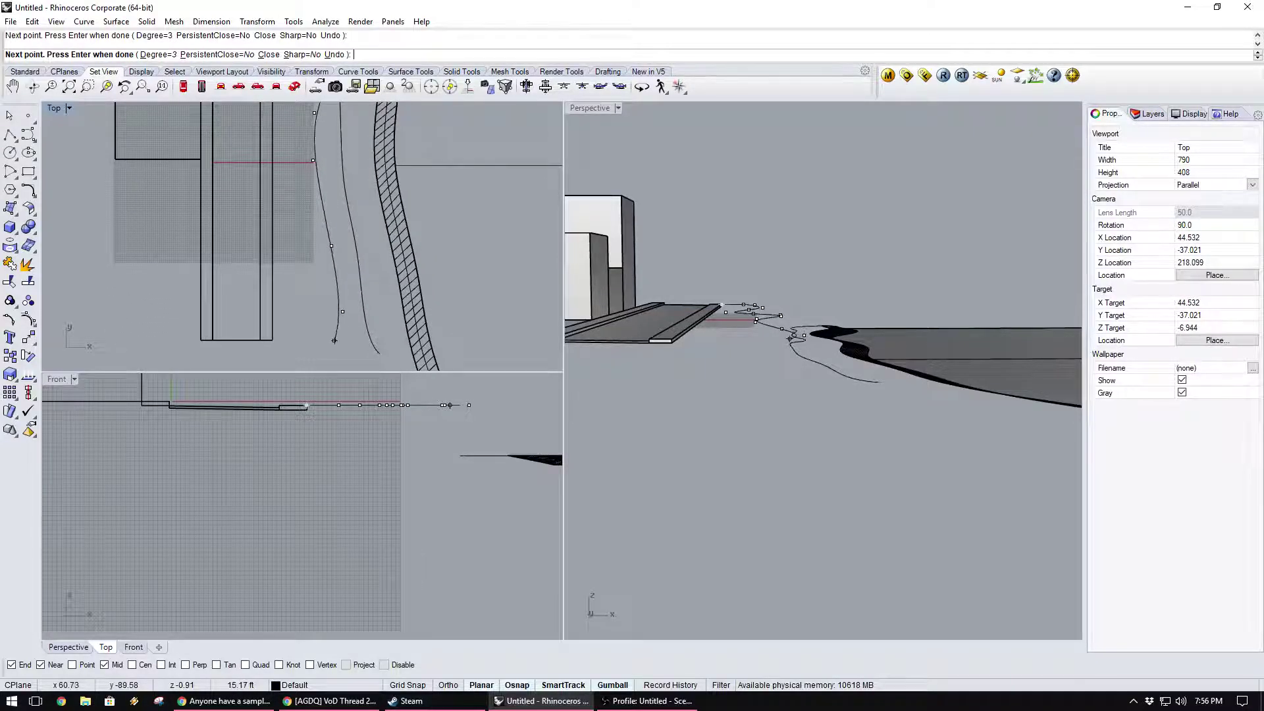
scroll(334, 346, "down", 4)
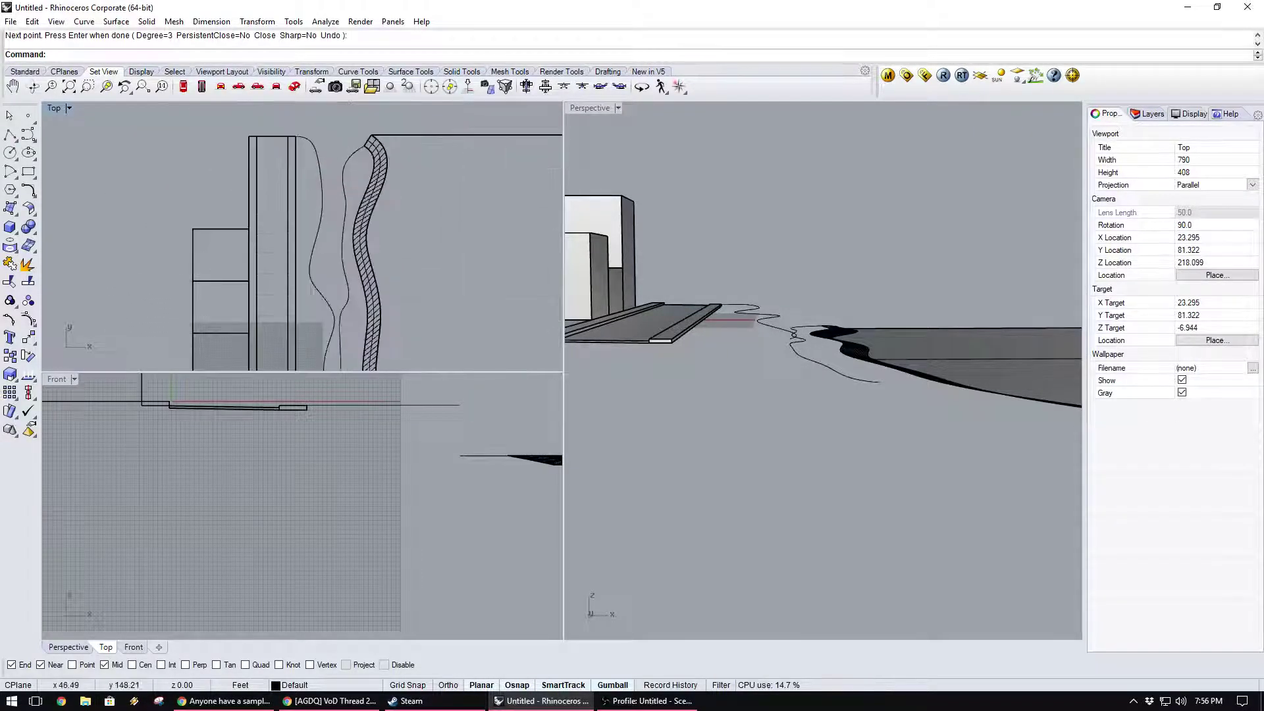
key("Return")
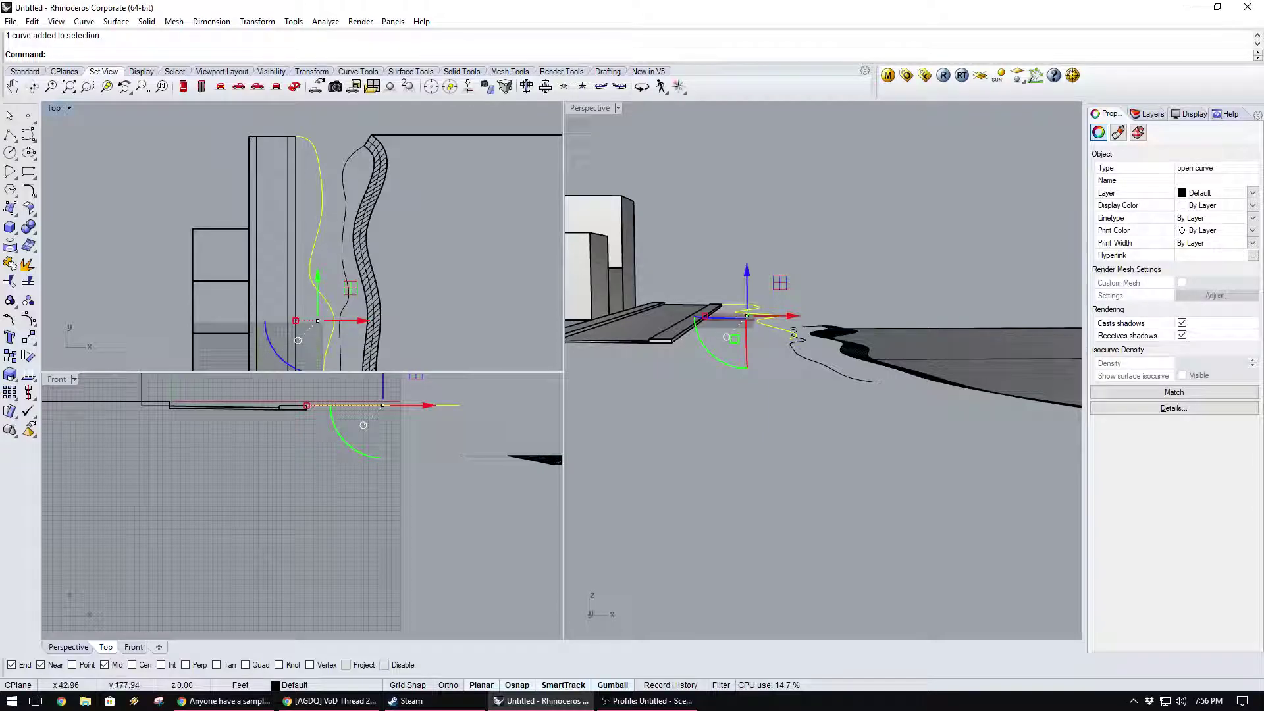
Move the far end control point of the road-side curve outward from the road's corner, level with the road's end.
key("F10")
scroll(296, 136, "up", 10)
left_click(295, 137)
left_click_drag(295, 136, 341, 137)
key("F11")
scroll(314, 197, "down", 6)
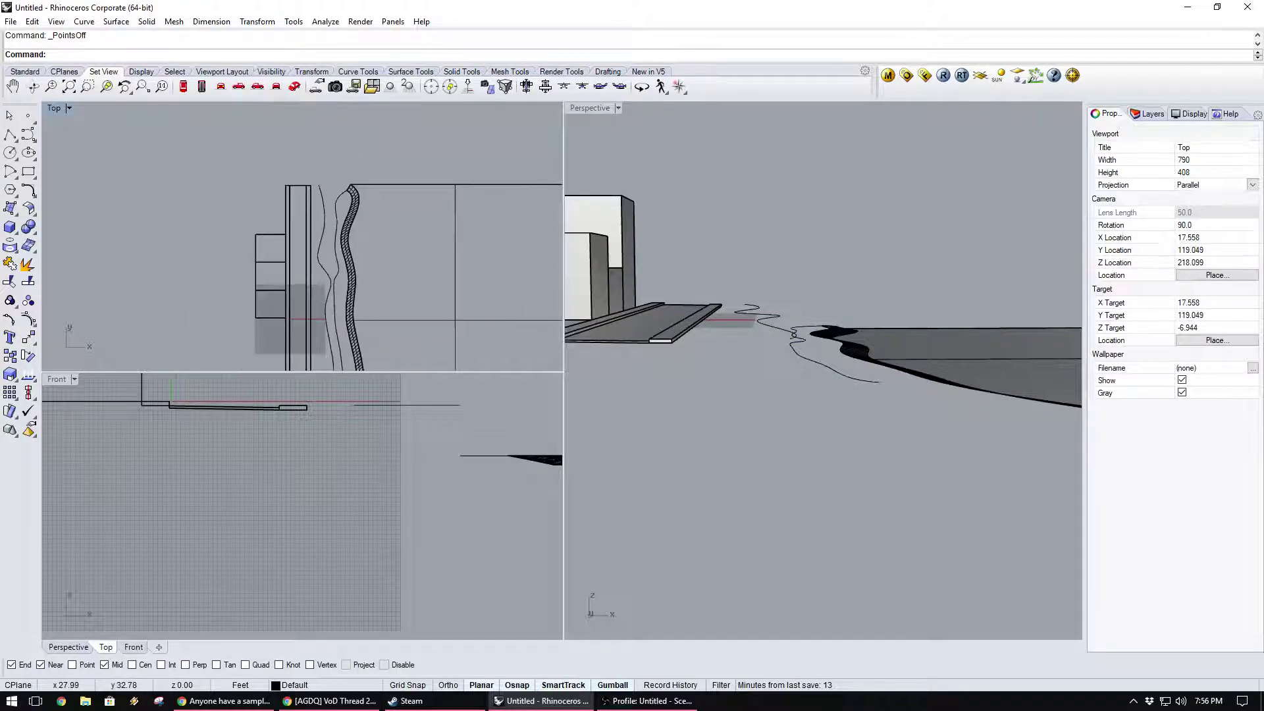
Draw a polyline from the road-side curve's far end along the road strip's outer edge and back to the curve's near end.
left_click(10, 136)
scroll(258, 200, "up", 10)
left_click(433, 158)
left_click(410, 158)
scroll(413, 256, "down", 9)
right_click_drag(414, 256, 402, 148)
scroll(405, 232, "up", 8)
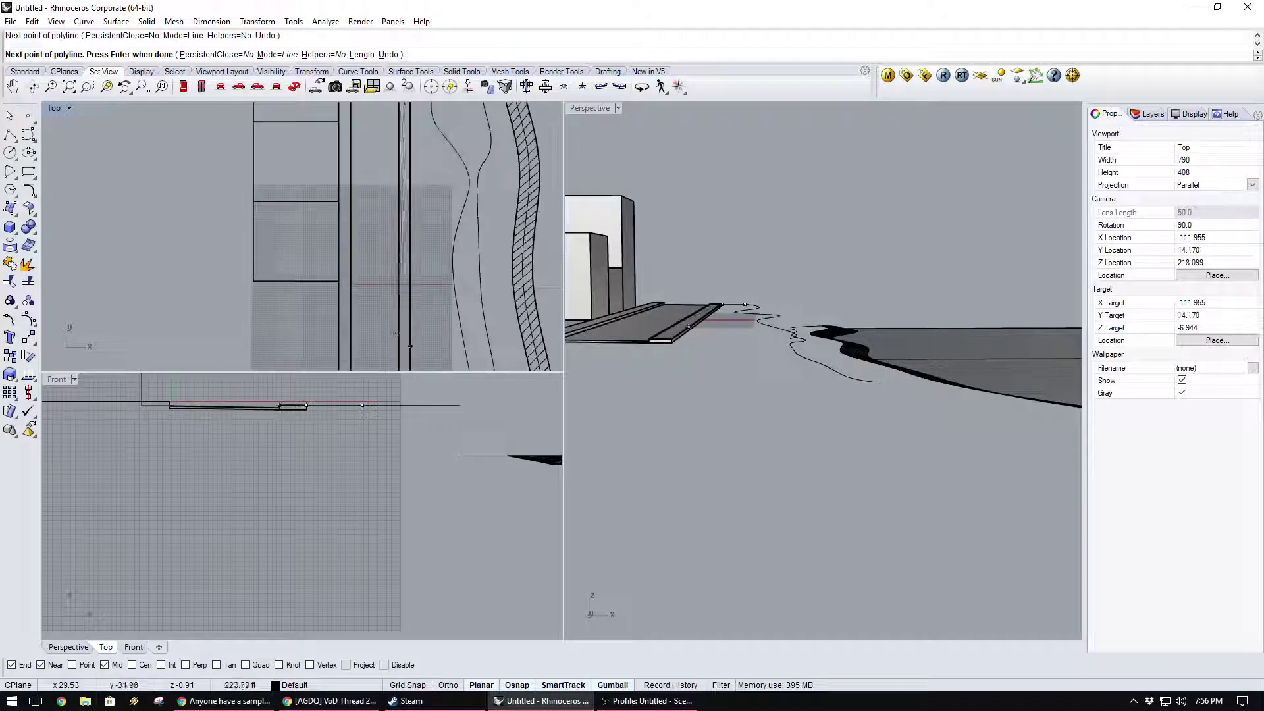
right_click_drag(381, 291, 413, 131)
scroll(421, 234, "up", 8)
left_click(404, 297)
left_click(521, 298)
key("Return")
Create a planar surface with PlanarSrf from the wavy road-side curve and its closing polyline.
left_click_drag(527, 318, 493, 278)
type("PlanarS")
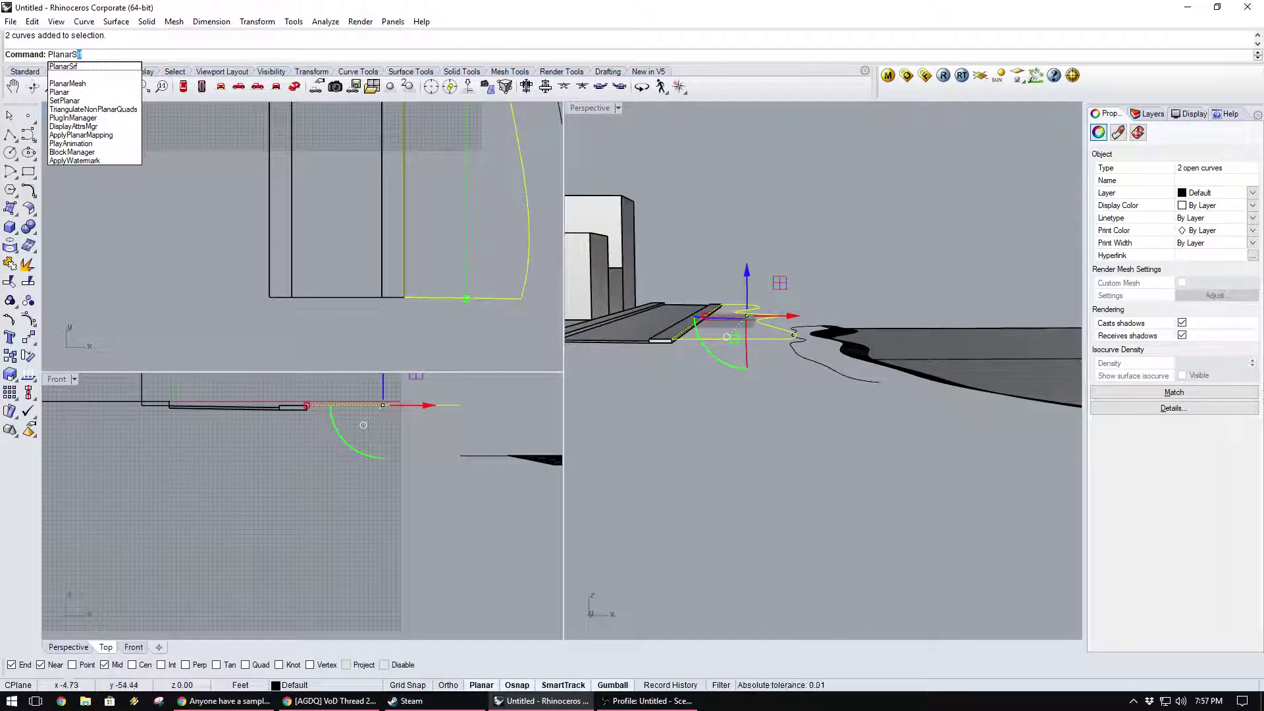
key("Return")
right_click_drag(836, 395, 754, 431)
key("Escape")
Draw a straight line about 15 ft long from the near end of the ribbon-side curve to the ribbon surface's edge.
left_click(746, 422)
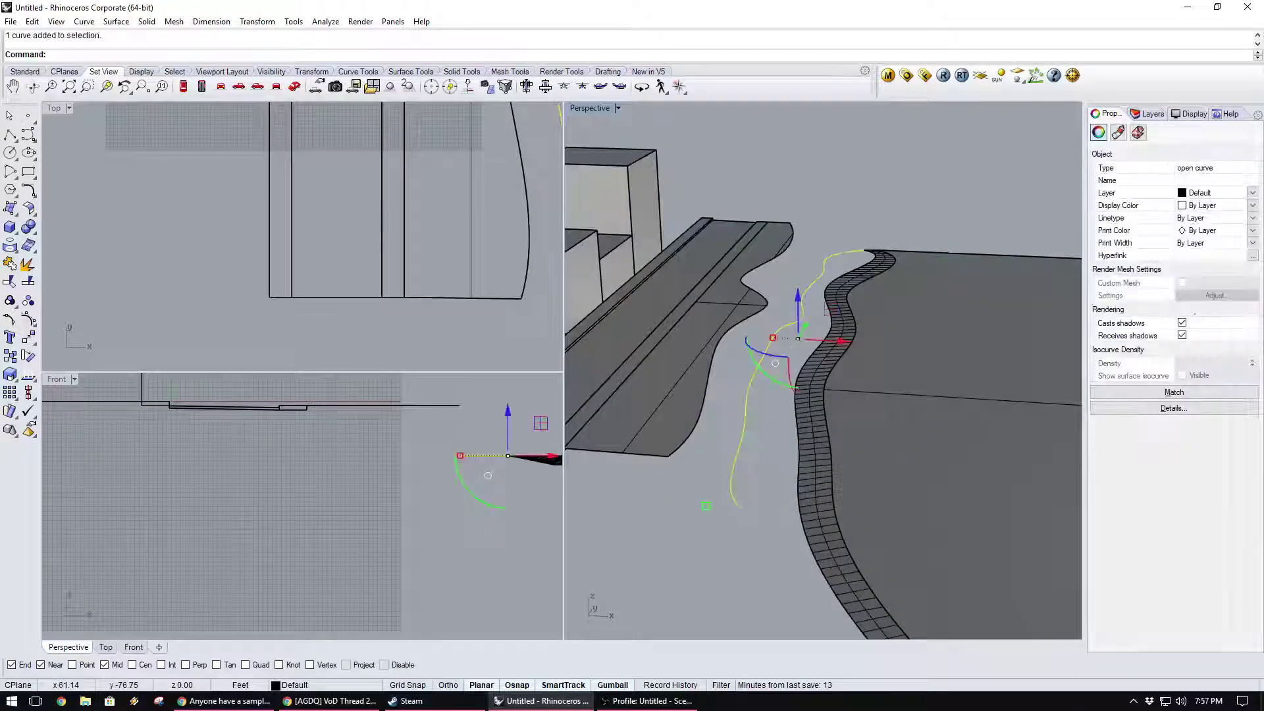
scroll(477, 243, "down", 10)
right_click_drag(482, 258, 332, 322)
left_click(10, 135)
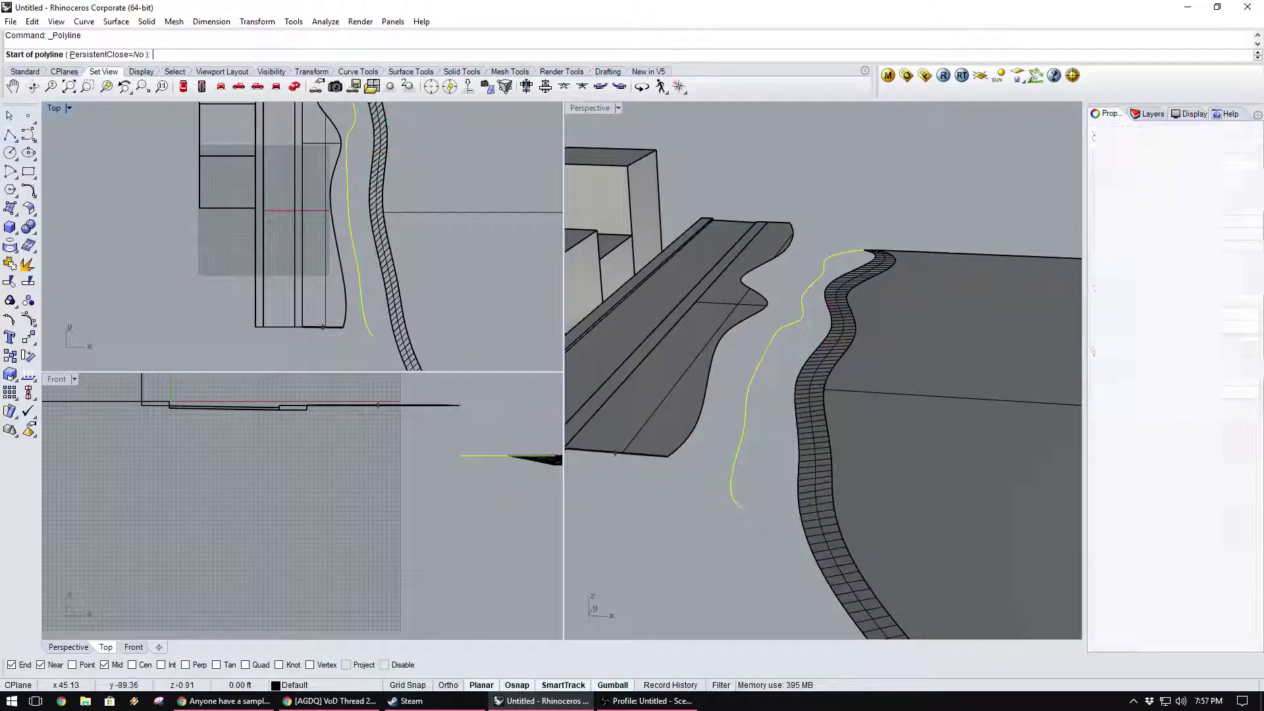
left_click(373, 335)
scroll(401, 332, "up", 5)
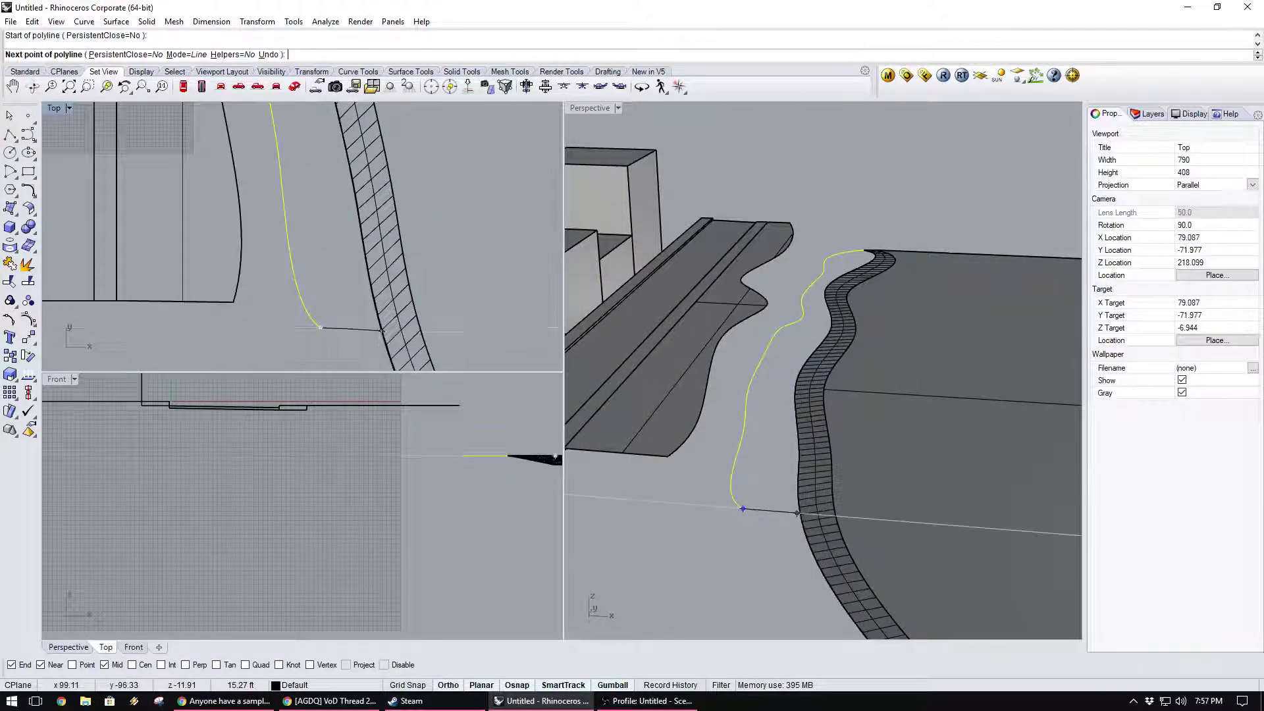
left_click(382, 327)
right_click(382, 328)
scroll(381, 283, "down", 10)
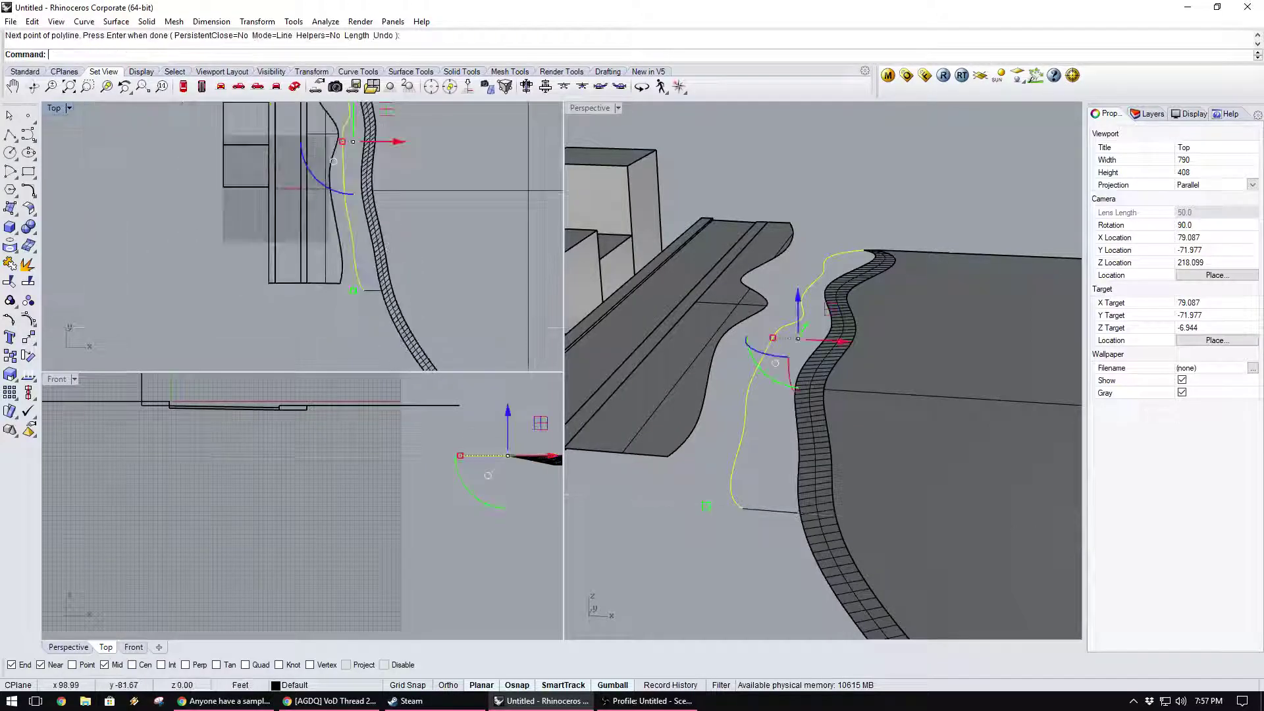
Extract the wireframe of the curved ribbon surface and move the extracted curves clear of the site model.
right_click_drag(385, 169, 381, 351)
scroll(351, 190, "up", 10)
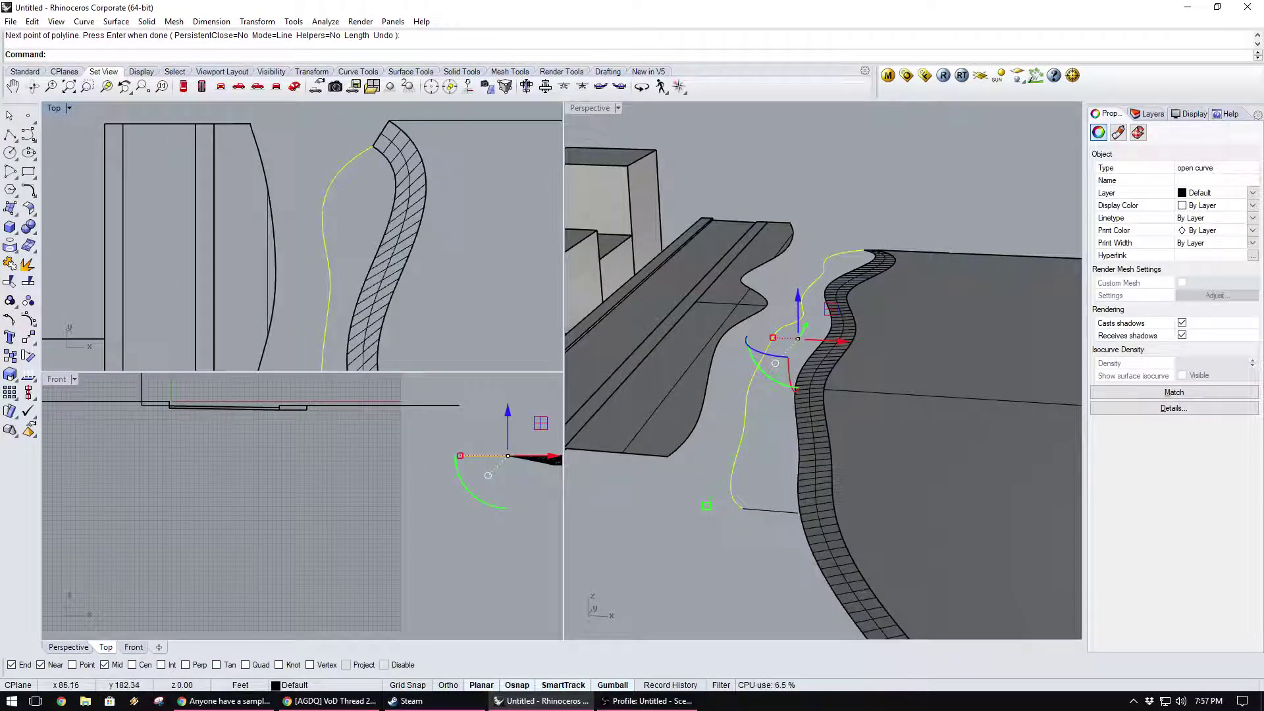
left_click(395, 179)
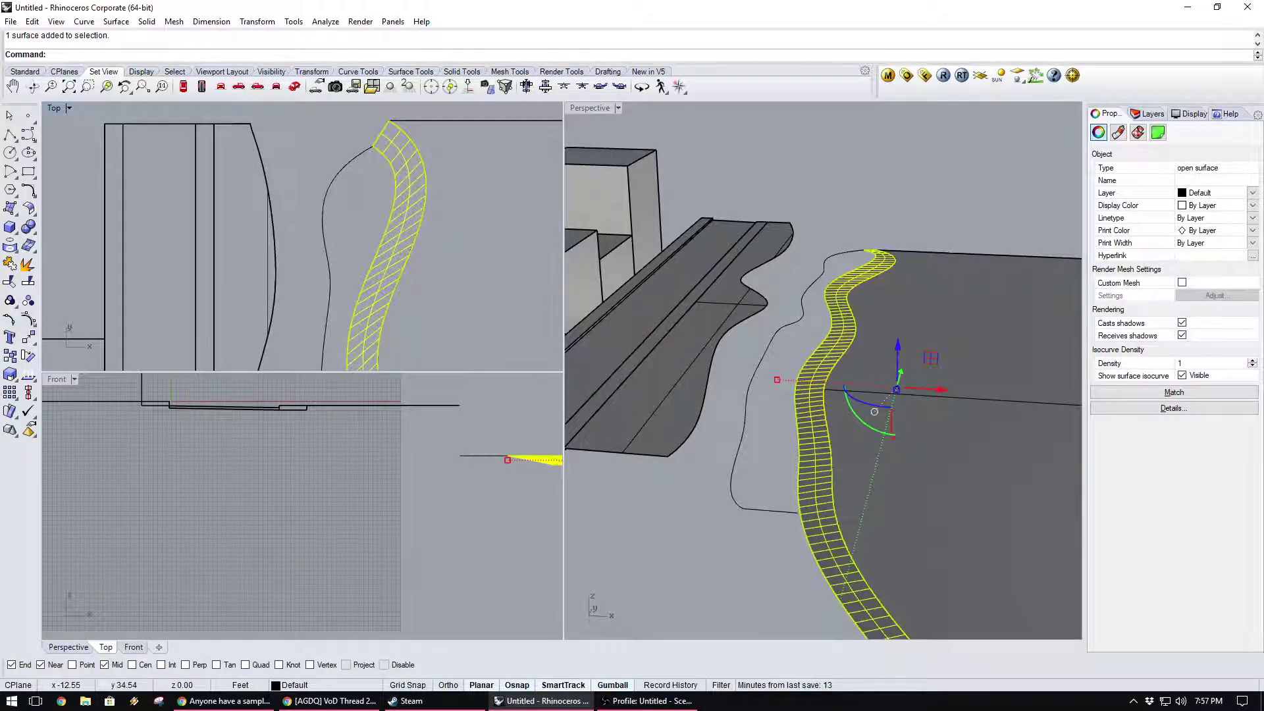
type("Ext")
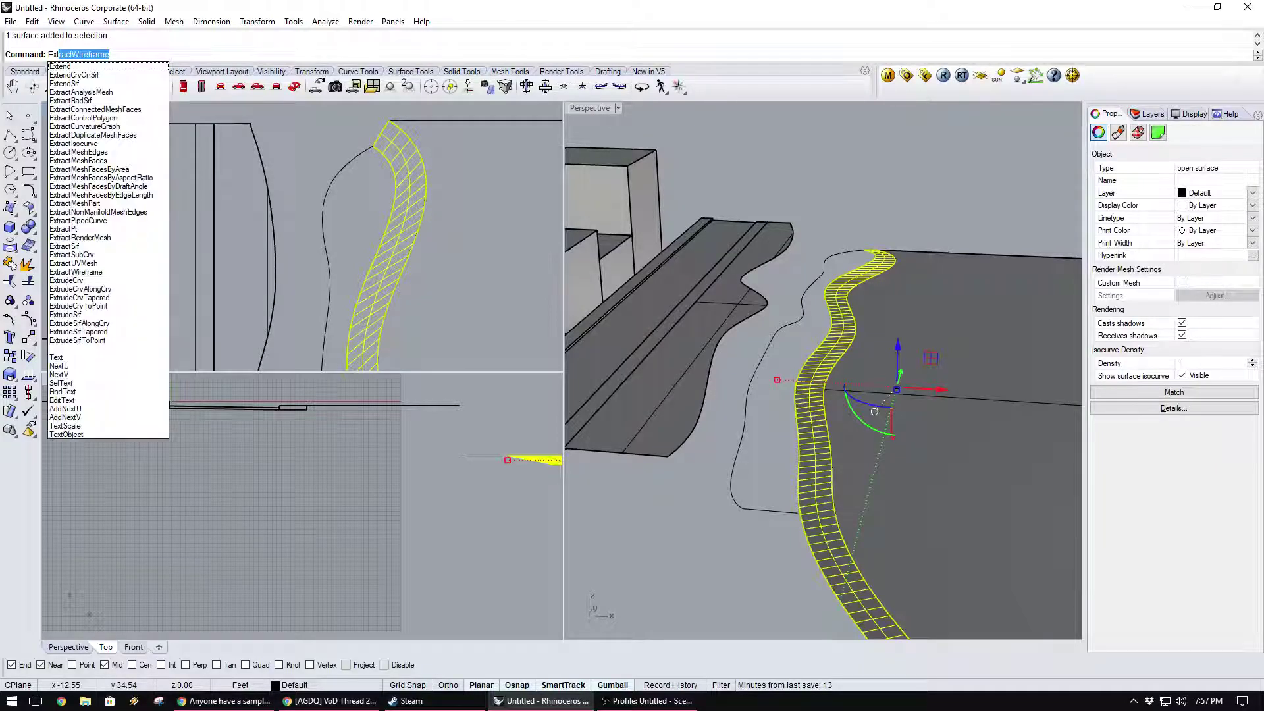
key("Return")
scroll(380, 316, "down", 5)
left_click_drag(390, 227, 195, 229)
left_click(181, 252)
Move the extracted long edge curve on the road-facing side back onto the ribbon surface, aligned at its far end corner.
scroll(184, 250, "up", 6)
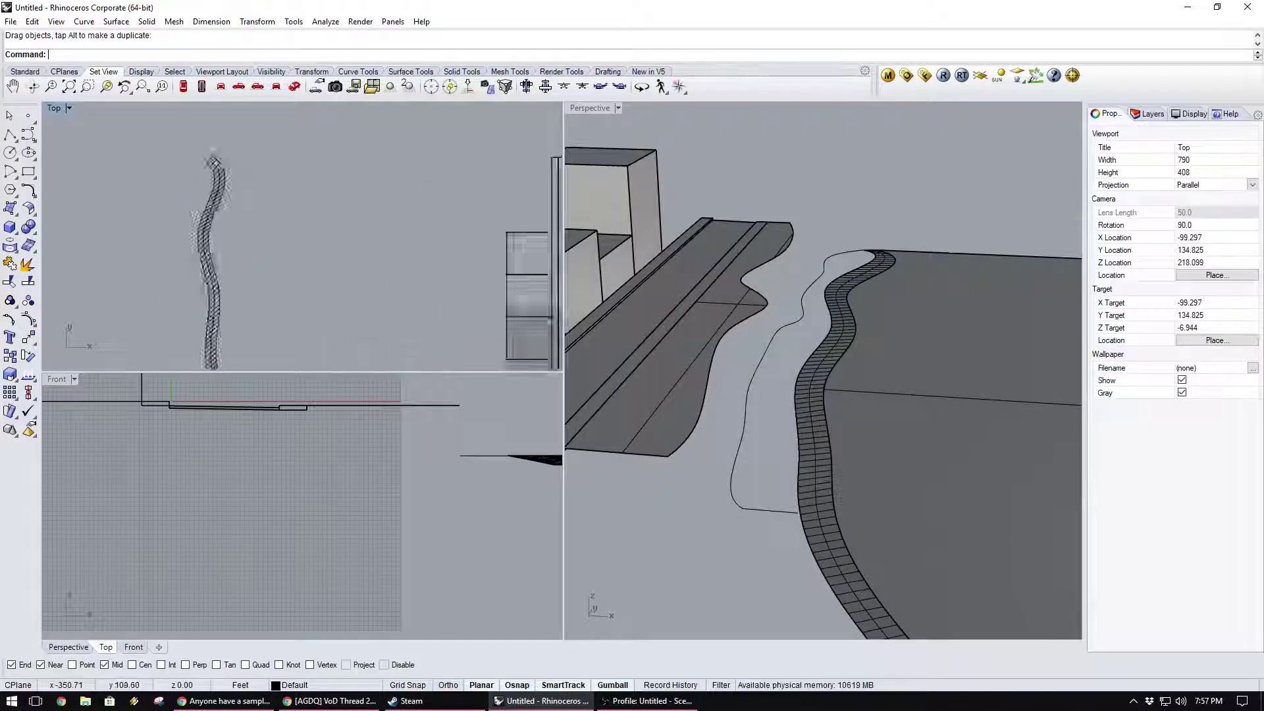
scroll(207, 210, "up", 10)
left_click(202, 210)
scroll(203, 210, "down", 7)
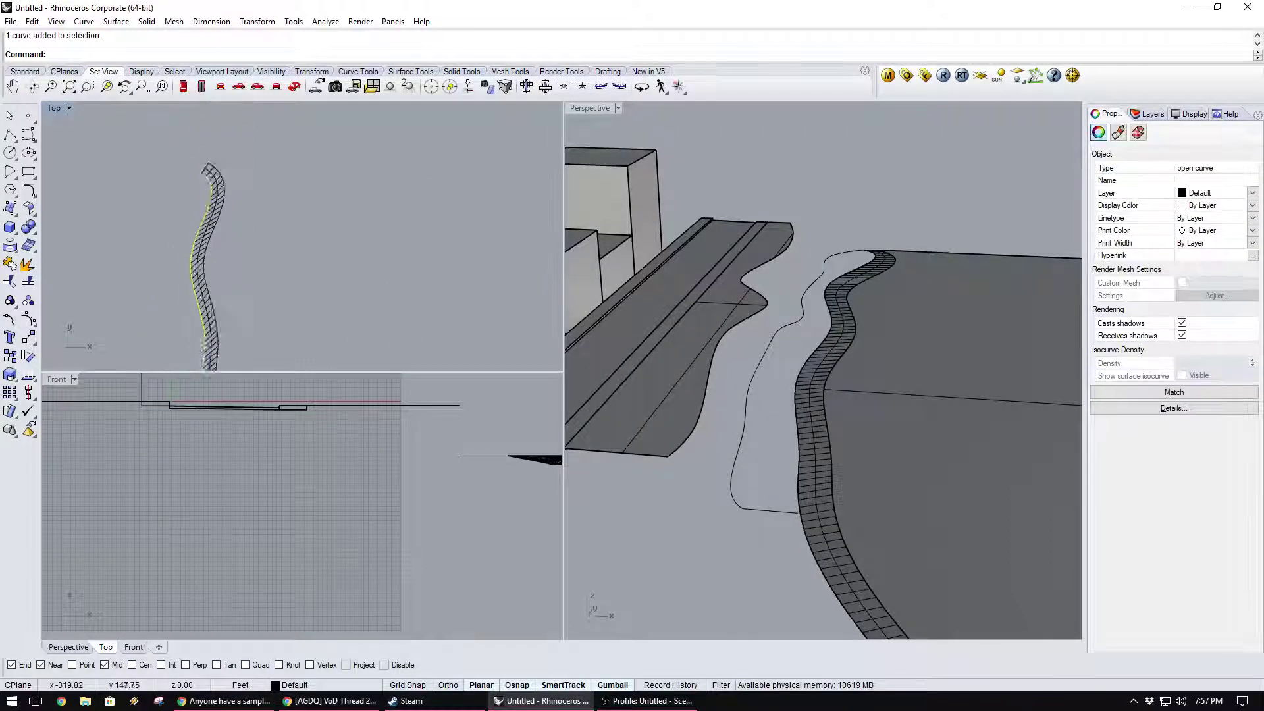
scroll(219, 224, "down", 3)
type("m")
key("Return")
left_click(211, 198)
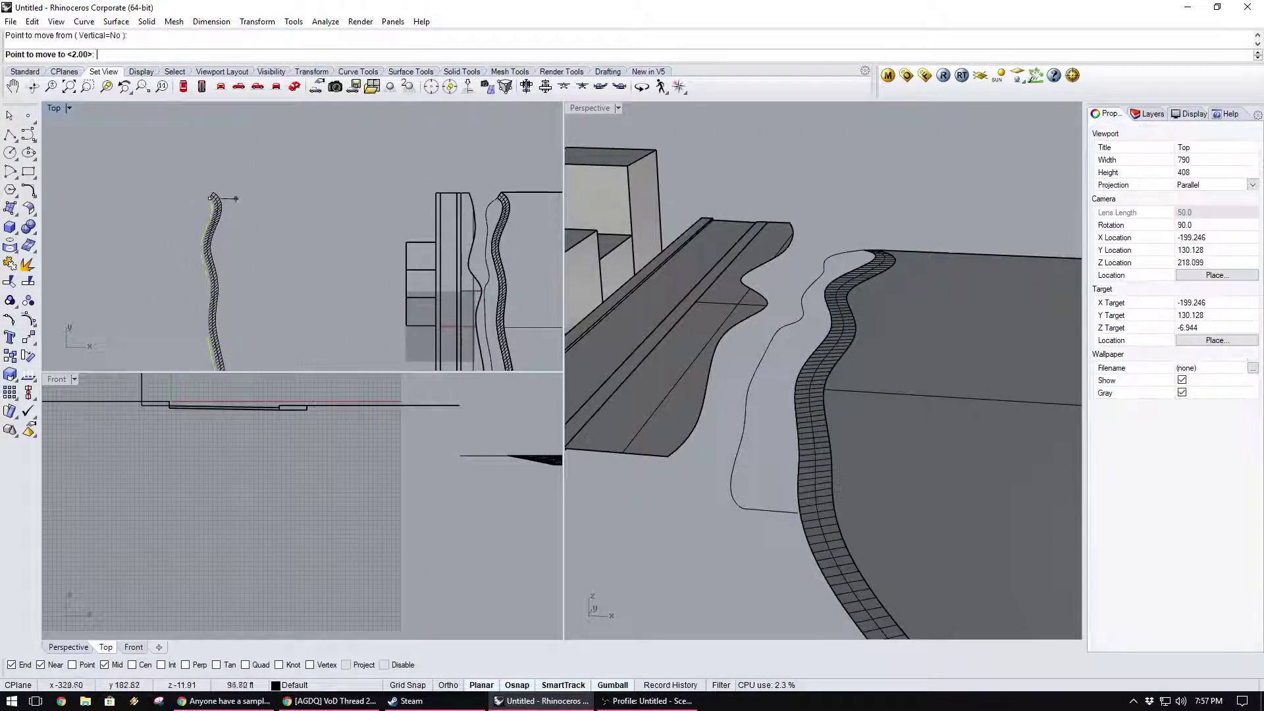
scroll(436, 193, "up", 10)
right_click_drag(558, 199, 326, 174)
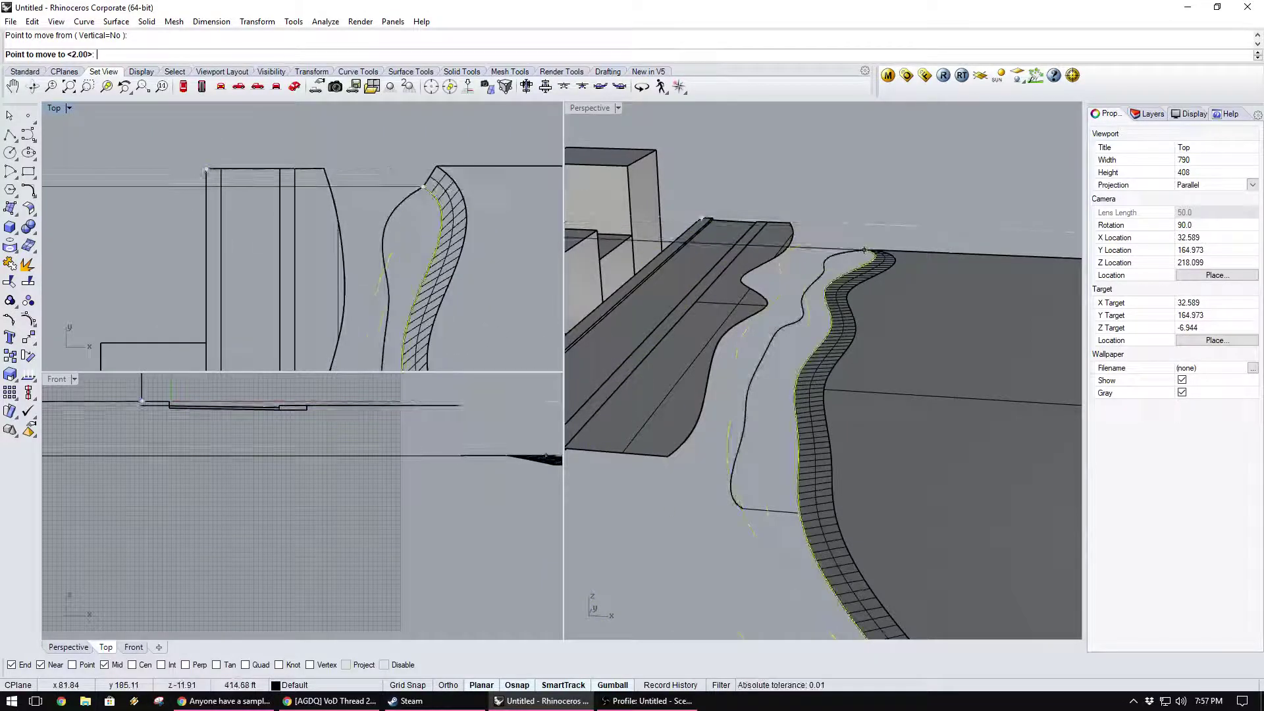
left_click(423, 187)
Delete the leftover extracted wireframe curves lying away from the site model.
scroll(263, 184, "down", 14)
right_click_drag(148, 285, 272, 243)
scroll(272, 243, "down", 6)
left_click_drag(253, 194, 211, 263)
key("Delete")
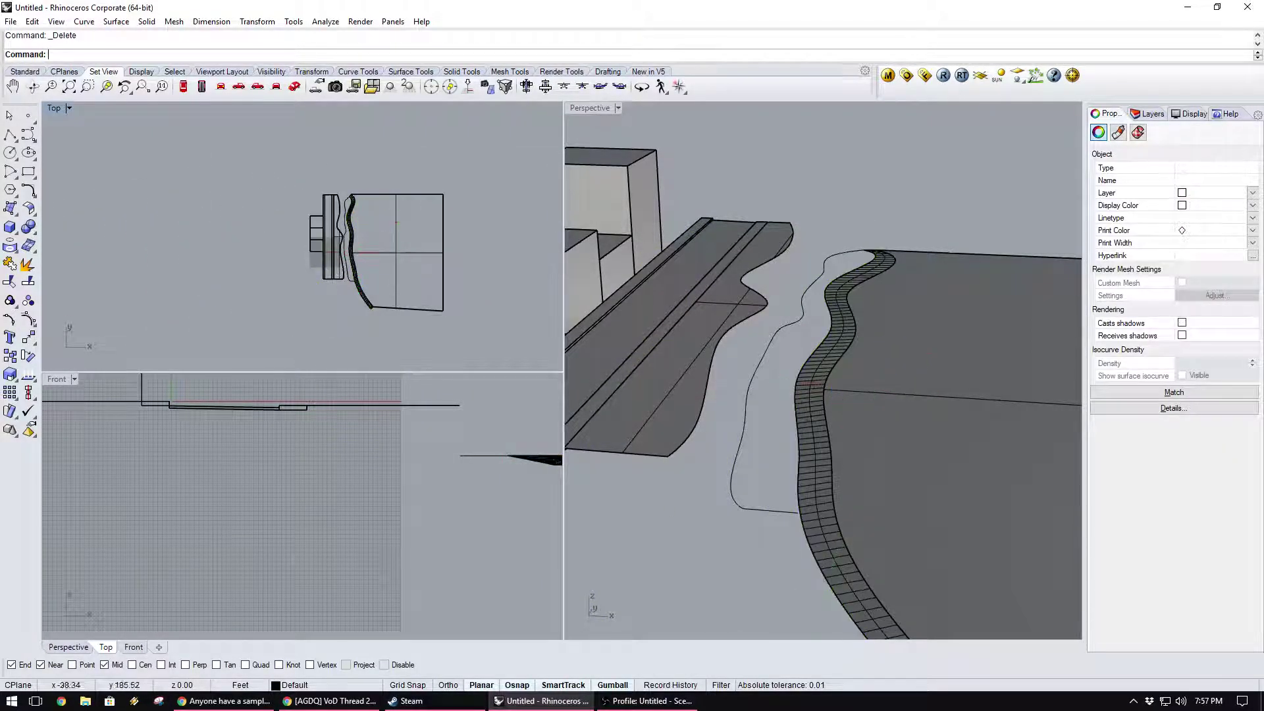
Try to create a planar surface from the ribbon-side wavy curve and the ribbon's edge curve.
scroll(369, 200, "up", 6)
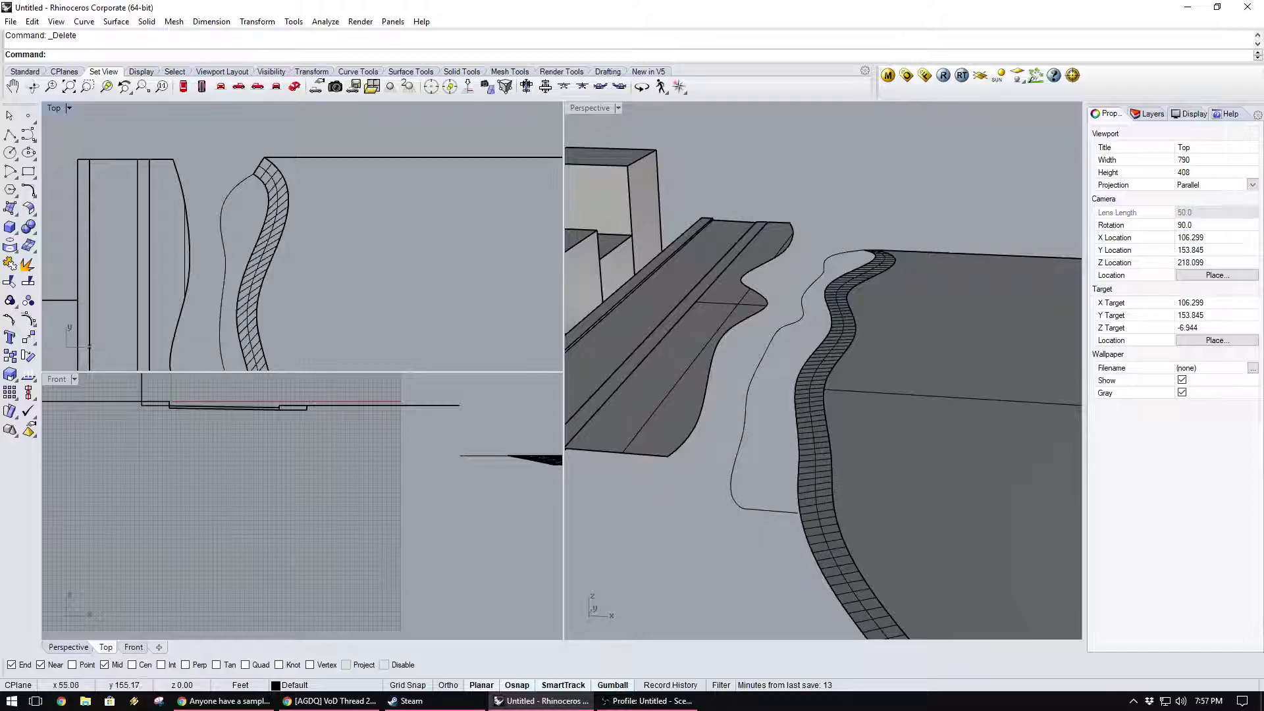
left_click(187, 243)
scroll(187, 243, "up", 10)
scroll(296, 198, "down", 6)
left_click(292, 198)
left_click(362, 169, "shift")
left_click(397, 195)
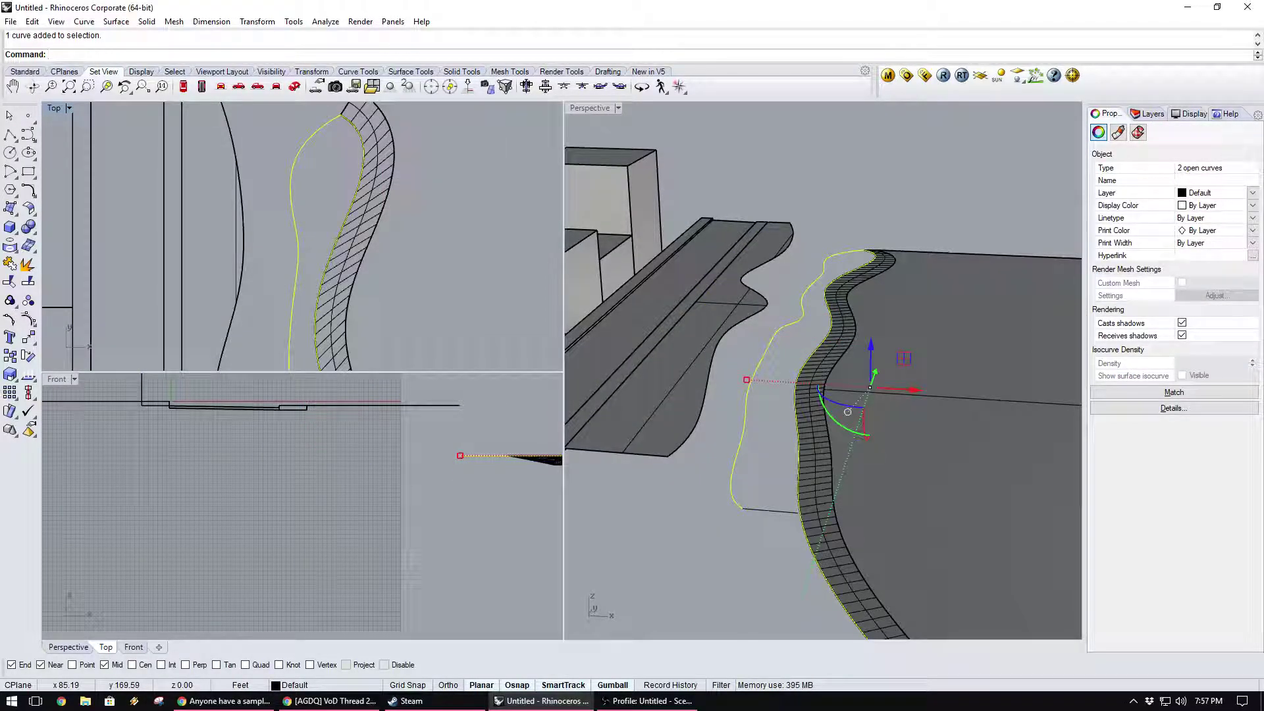
key("Return")
scroll(270, 191, "down", 12)
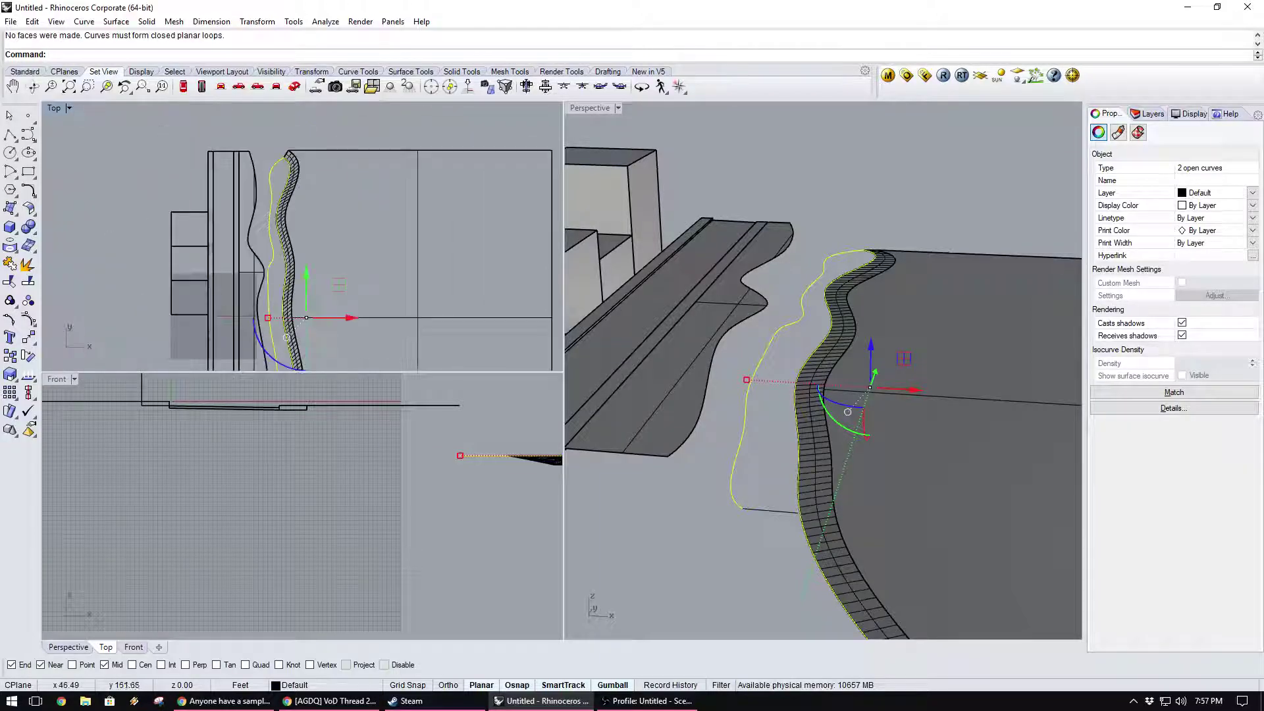
right_click_drag(290, 329, 290, 174)
scroll(310, 471, "up", 4)
scroll(282, 235, "up", 8)
scroll(295, 235, "down", 2)
scroll(296, 231, "up", 2)
key("Escape")
Try to trim the ribbon's edge curve beyond the straight closing line at the near end.
scroll(297, 231, "up", 10)
left_click(335, 268)
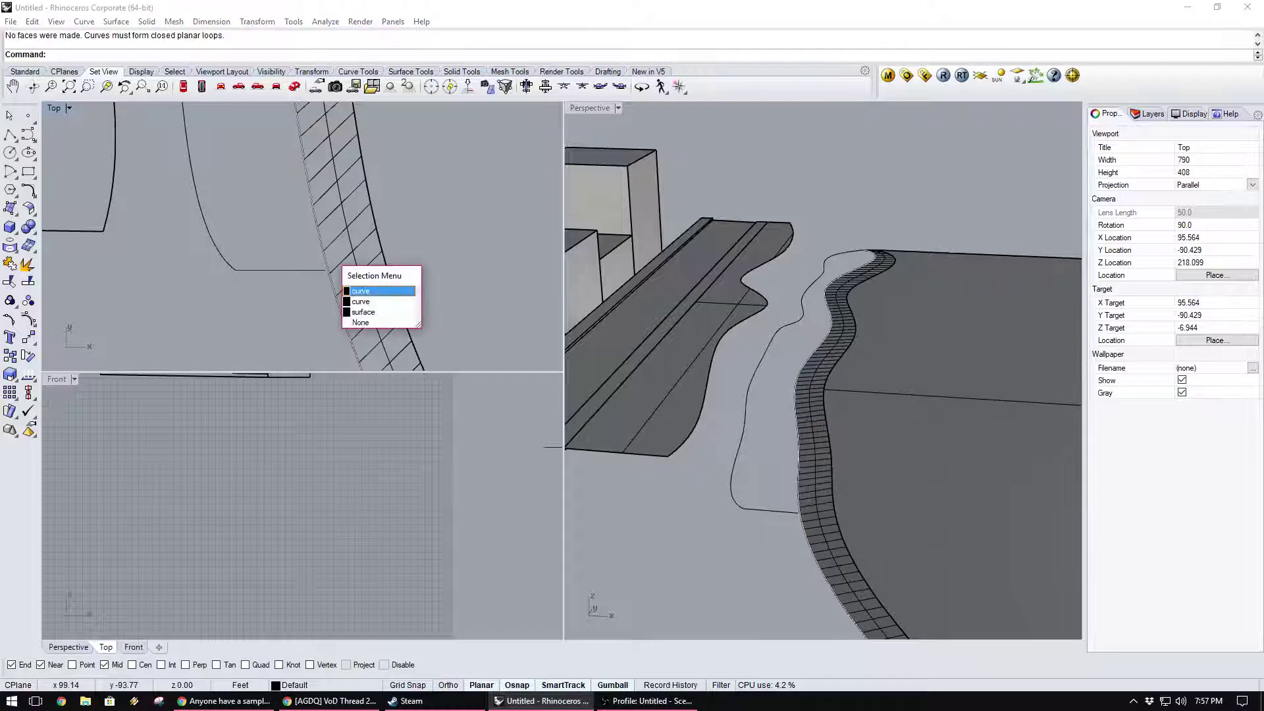
left_click(360, 291)
scroll(316, 276, "up", 4)
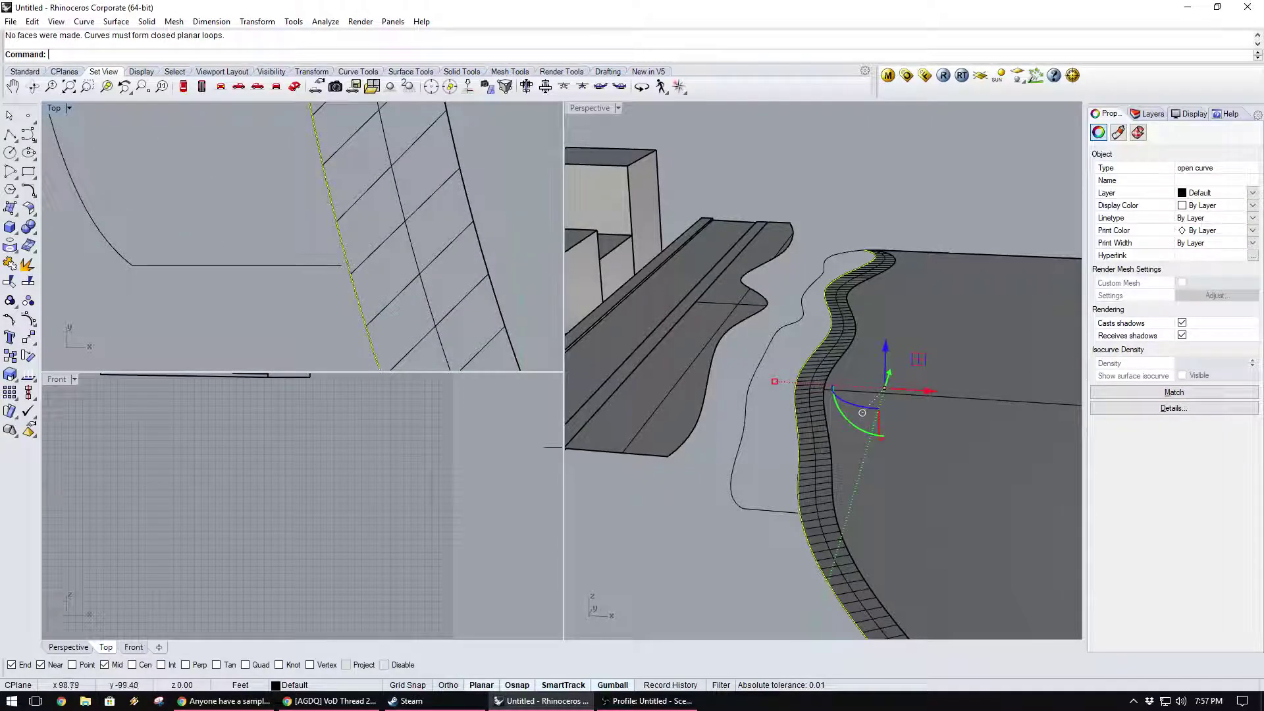
key("Escape")
left_click(344, 246)
left_click(370, 271)
type("T")
key("Return")
left_click(863, 413)
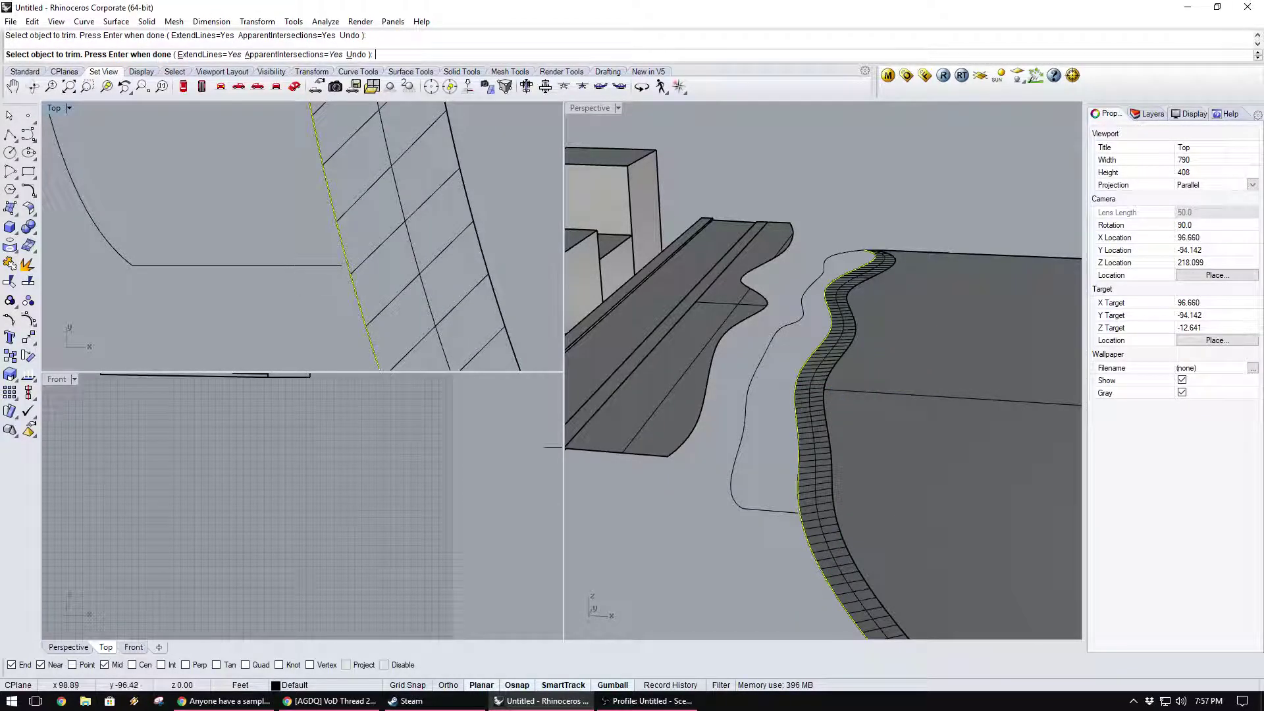
key("Escape")
key("Escape")
Draw a short line that bridges the gap between the straight closing line's end and the ribbon's edge curve.
left_click(336, 265)
scroll(340, 256, "up", 8)
left_click(354, 254)
left_click(360, 260, "shift")
left_click(385, 283)
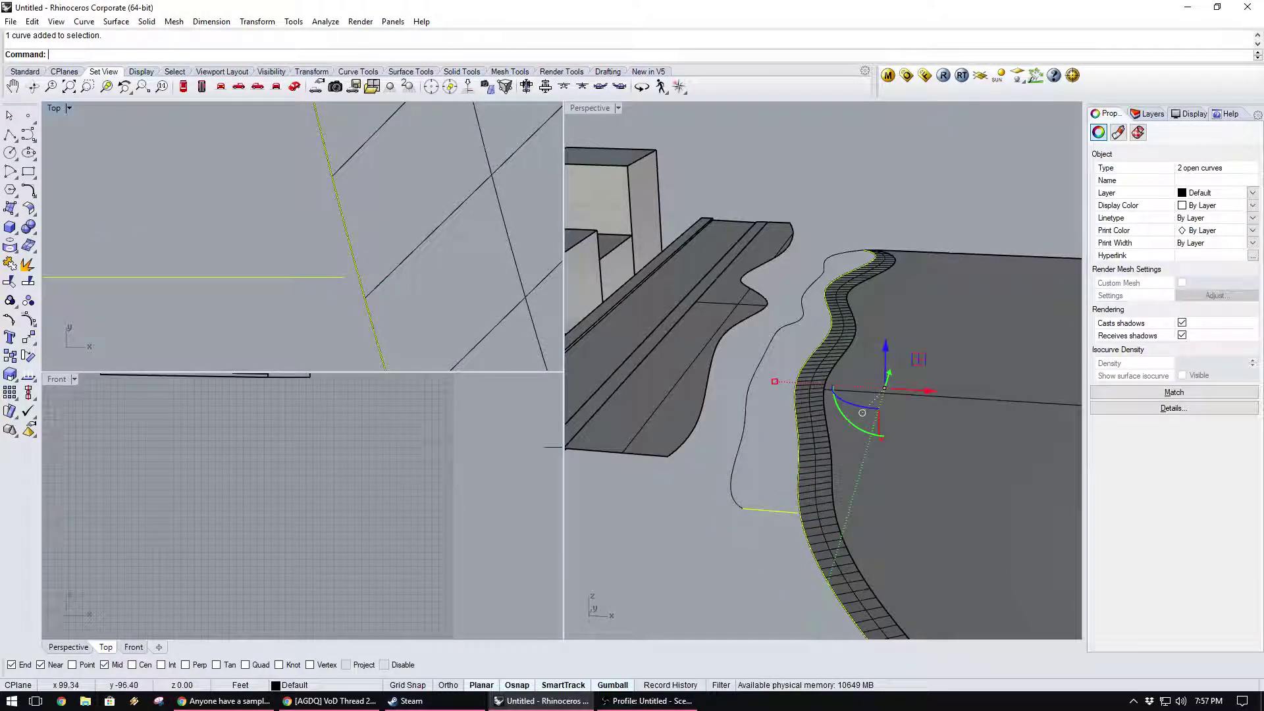
left_click(10, 134)
left_click(345, 277)
left_click(360, 278)
key("Return")
Trim off the part of the ribbon's edge curve that runs past the short bridging line.
left_click(353, 278)
scroll(353, 277, "up", 8)
left_click(363, 268, "shift")
left_click(390, 290)
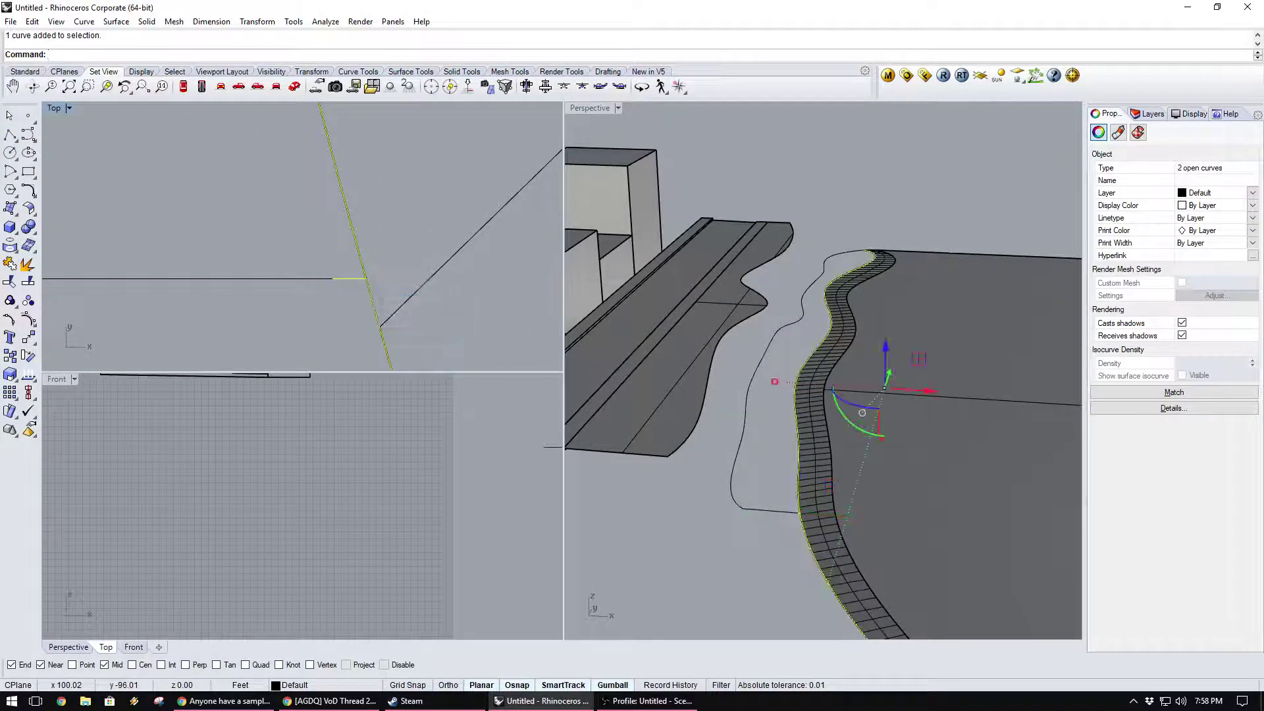
type("Trim")
key("Return")
left_click(372, 300)
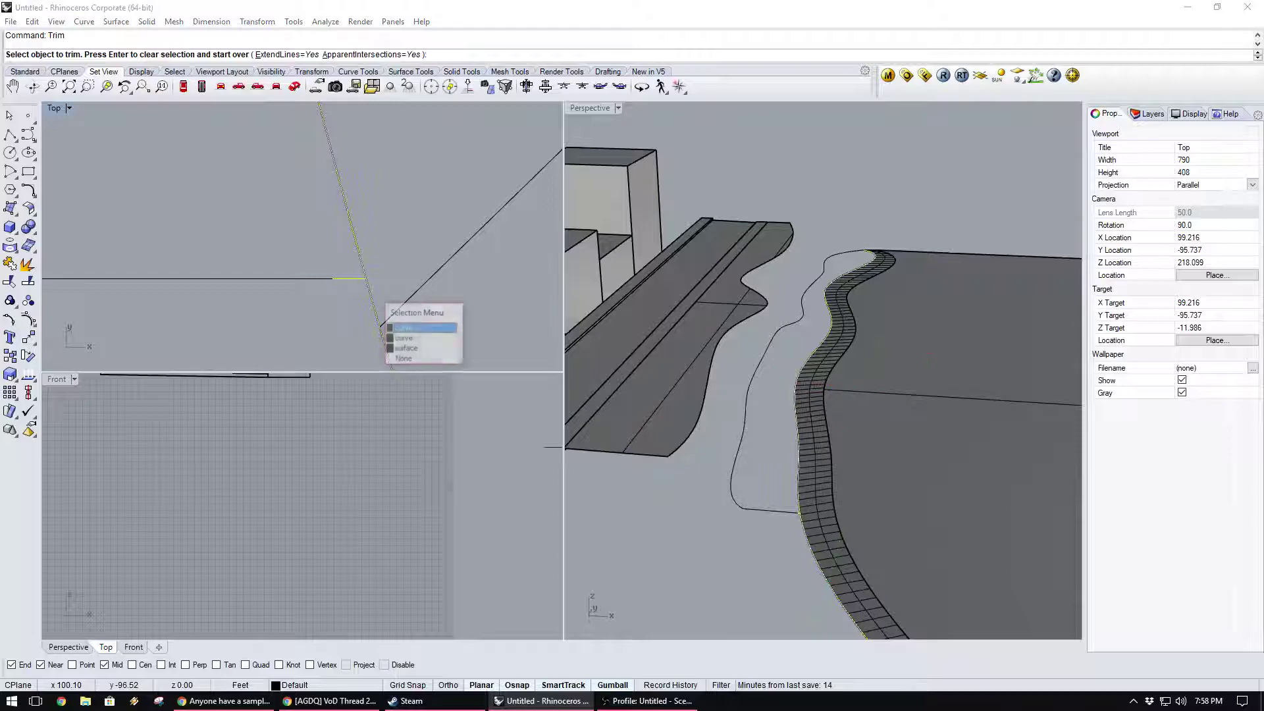
left_click(401, 328)
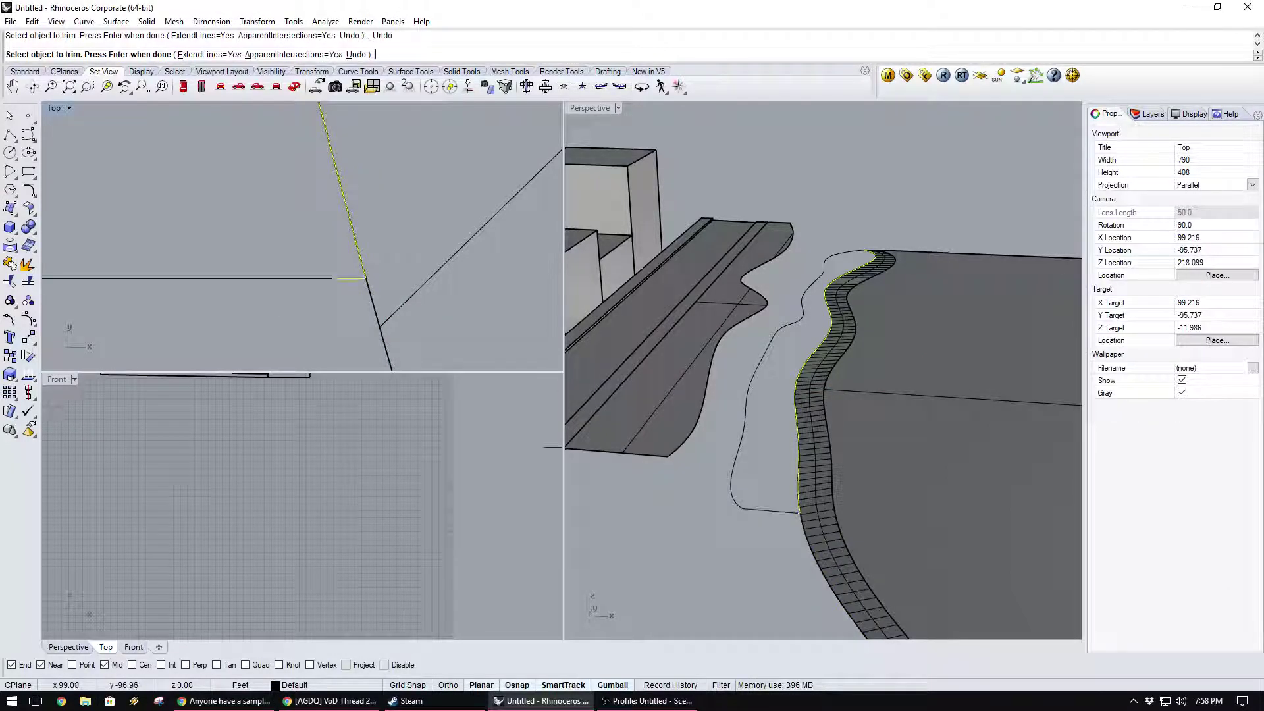
key("Escape")
key("Escape")
Create a planar surface from the ribbon-side wavy curve, the two closing lines and the trimmed ribbon edge curve.
left_click_drag(347, 304, 310, 256)
left_click(362, 266, "shift")
left_click(402, 301)
scroll(339, 284, "down", 15)
left_click(170, 245, "shift")
scroll(214, 212, "down", 8)
right_click_drag(214, 135, 227, 355)
right_click_drag(242, 165, 270, 320)
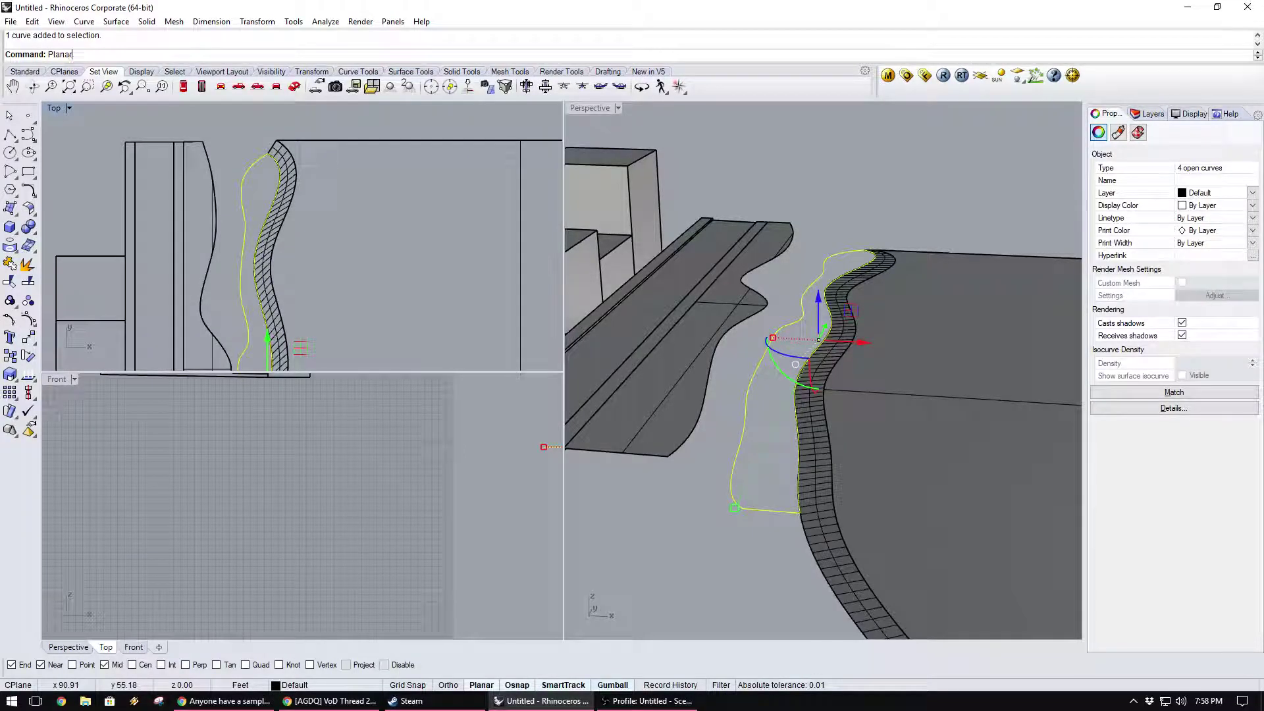
key("Return")
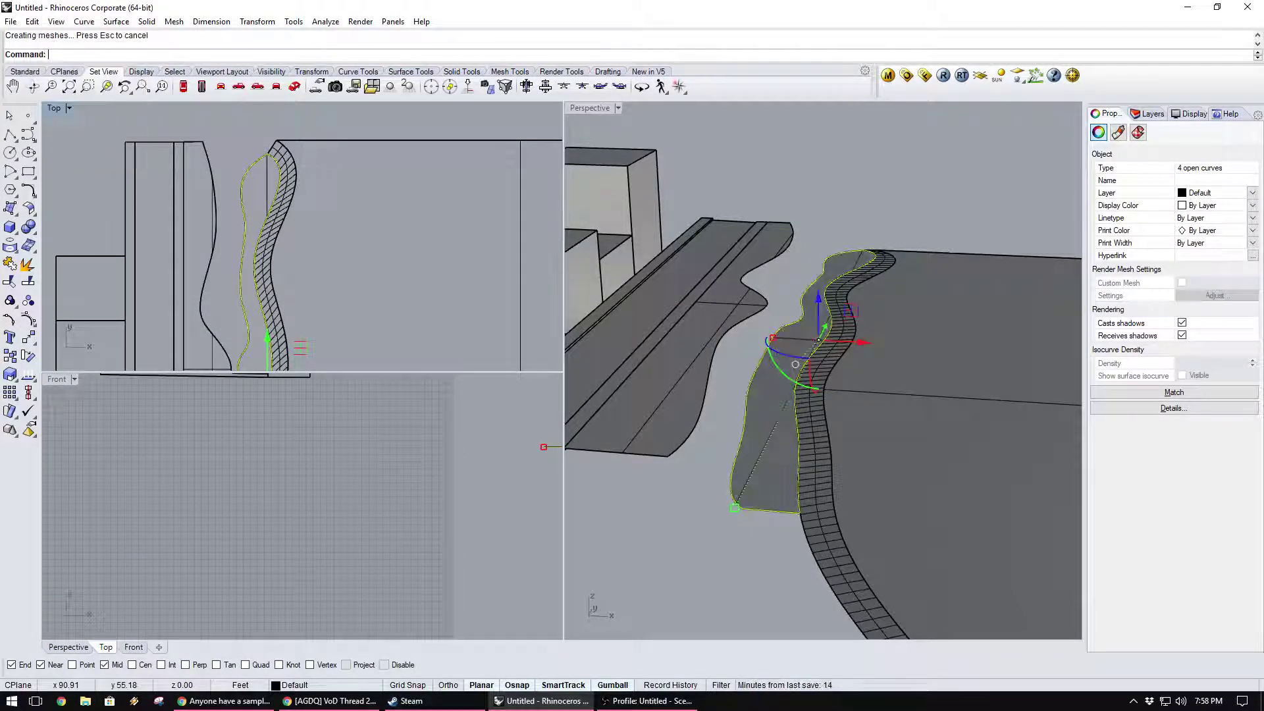
Try to loft a surface between the facing wavy edges of the upper and lower planar surfaces.
left_click(830, 217)
right_click_drag(831, 217, 811, 252)
scroll(959, 278, "up", 5)
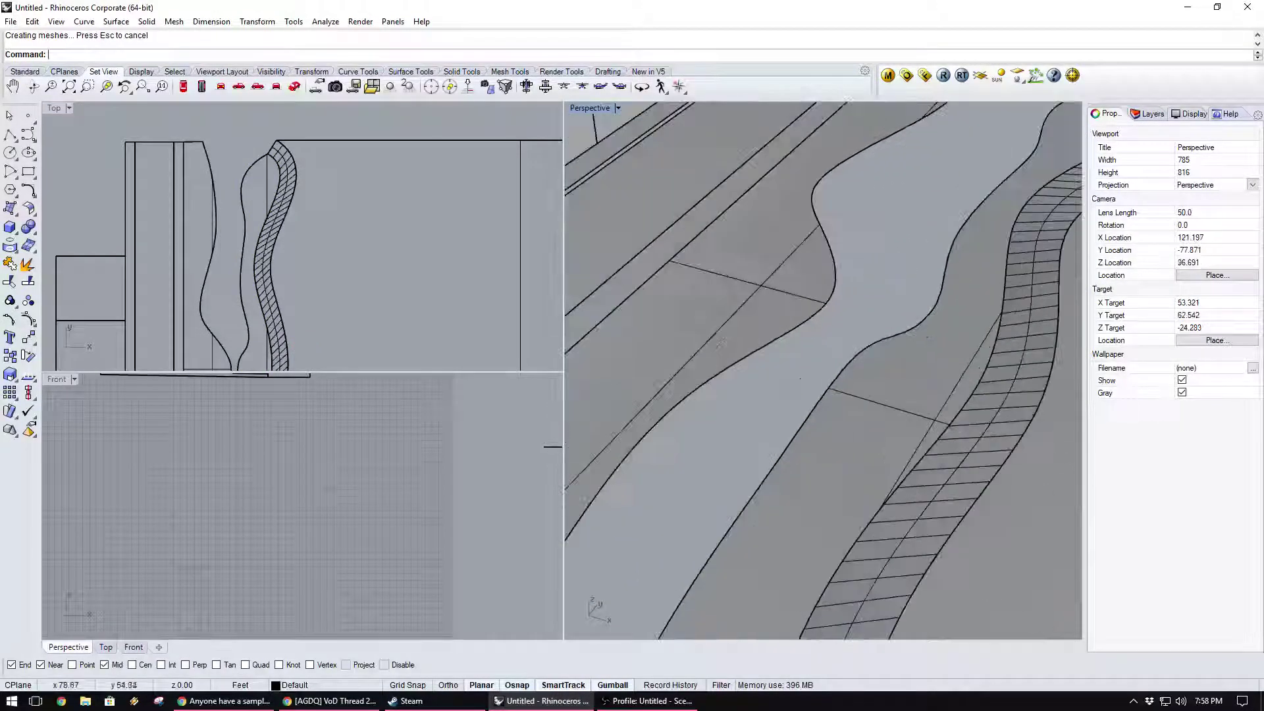
scroll(823, 368, "down", 6)
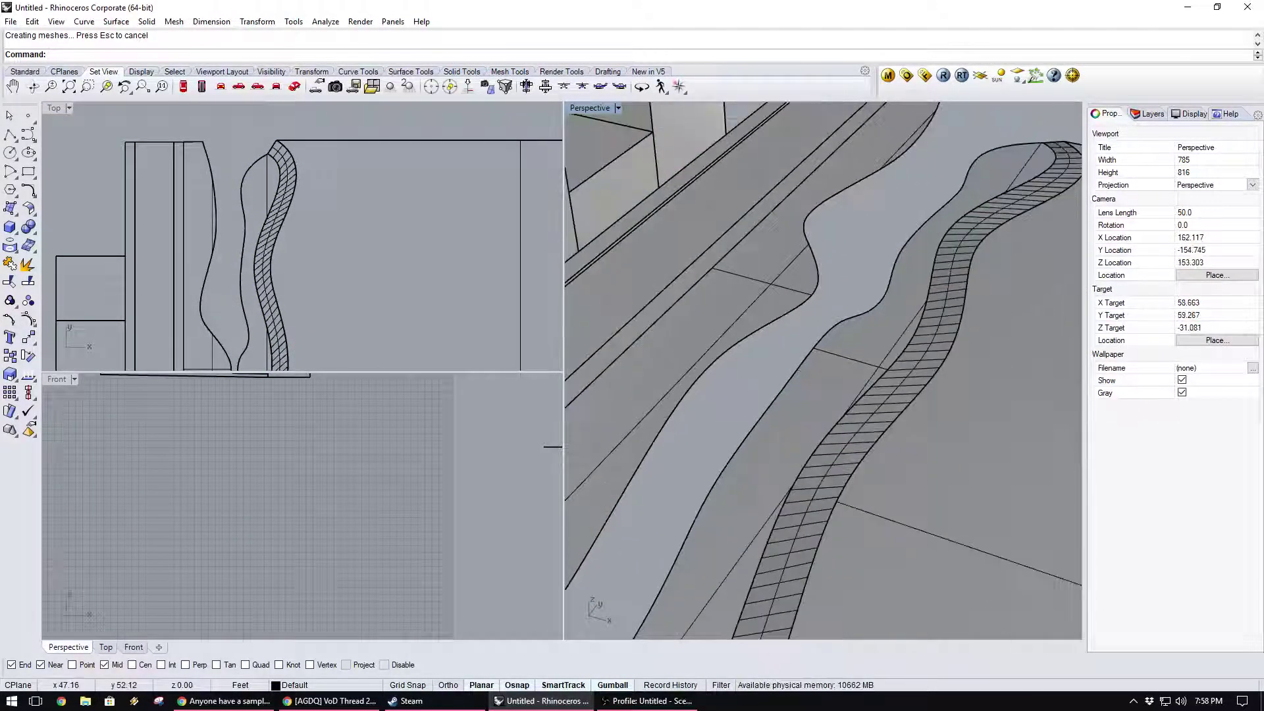
right_click_drag(772, 279, 777, 332)
left_click(780, 306)
left_click(804, 344)
left_click(772, 388, "shift")
left_click(793, 400)
type("Loft")
key("Return")
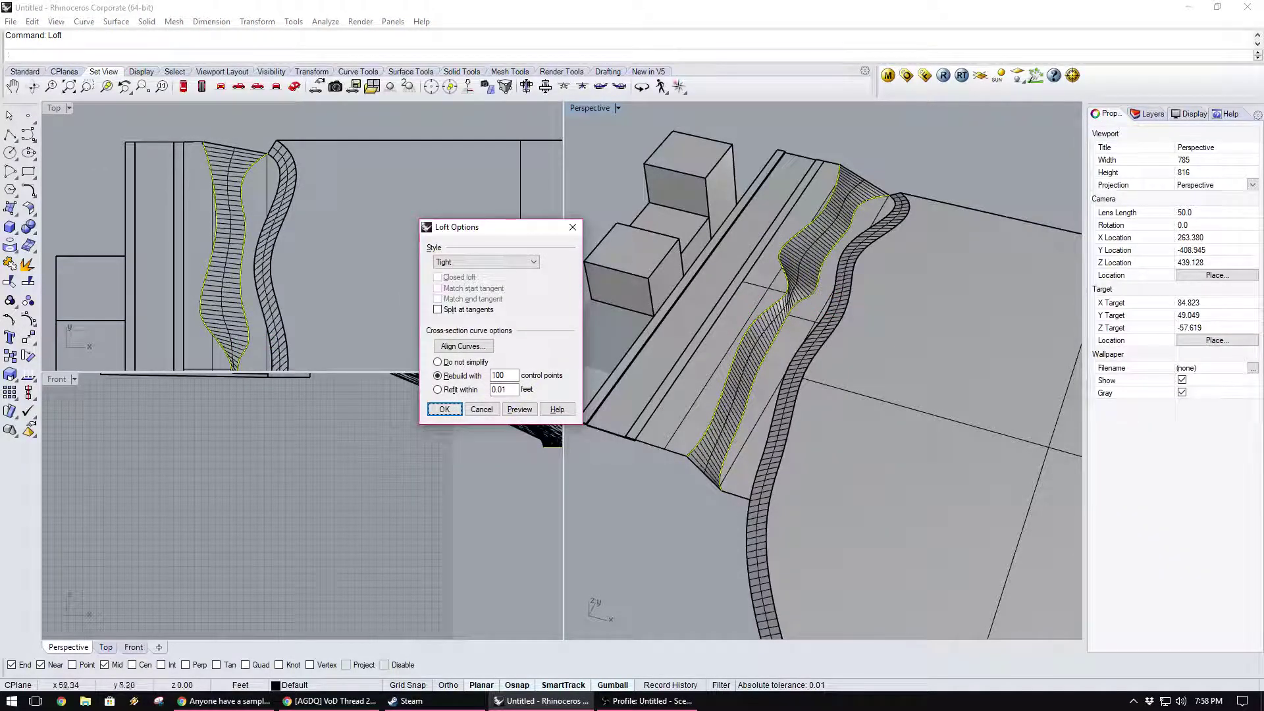
scroll(767, 327, "up", 10)
right_click_drag(767, 327, 795, 250)
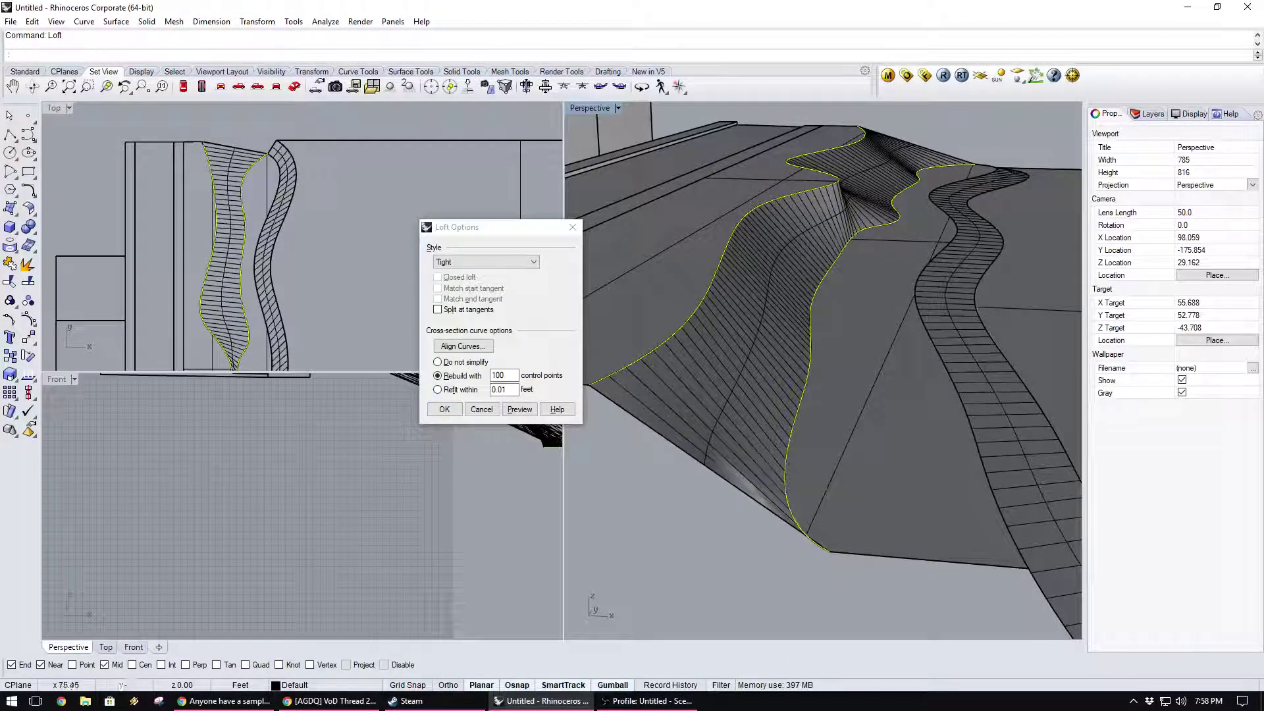
right_click_drag(771, 341, 792, 289)
right_click_drag(570, 369, 573, 422)
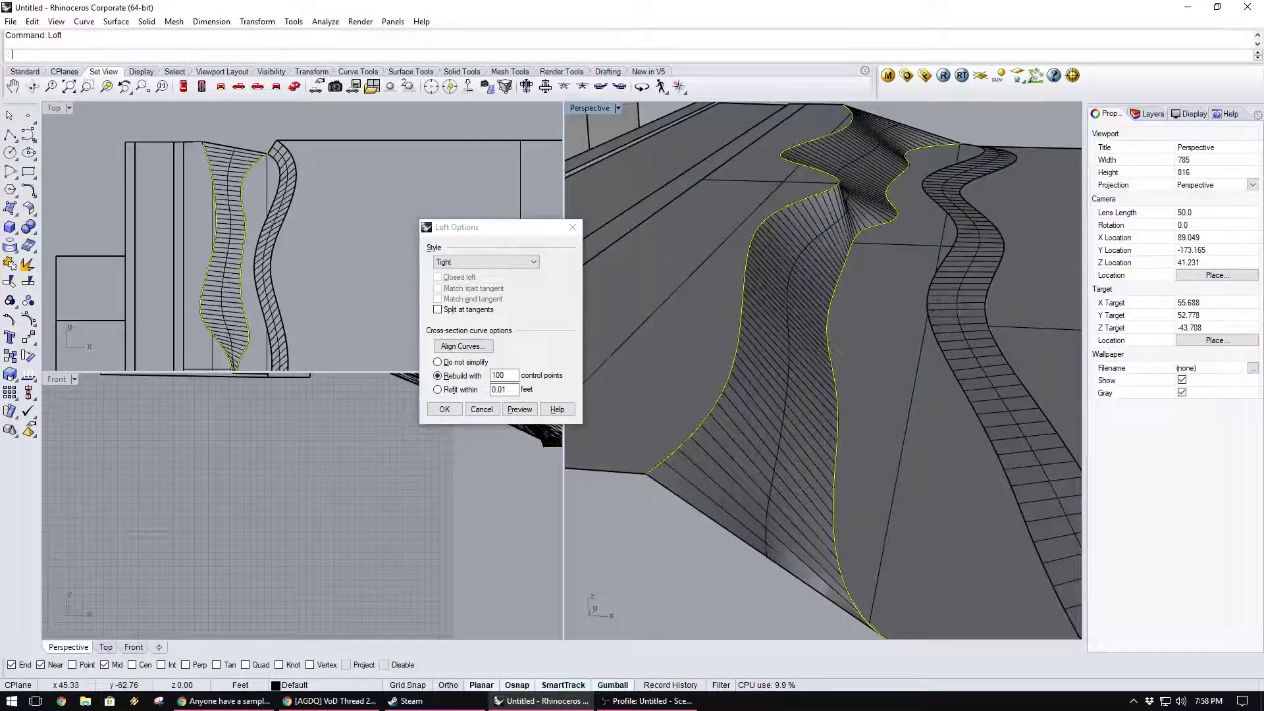
left_click(482, 409)
Move the whole lower ground, including the ribbon and the new planar surface, 20 ft horizontally away from the road.
scroll(686, 299, "down", 7)
left_click(395, 240)
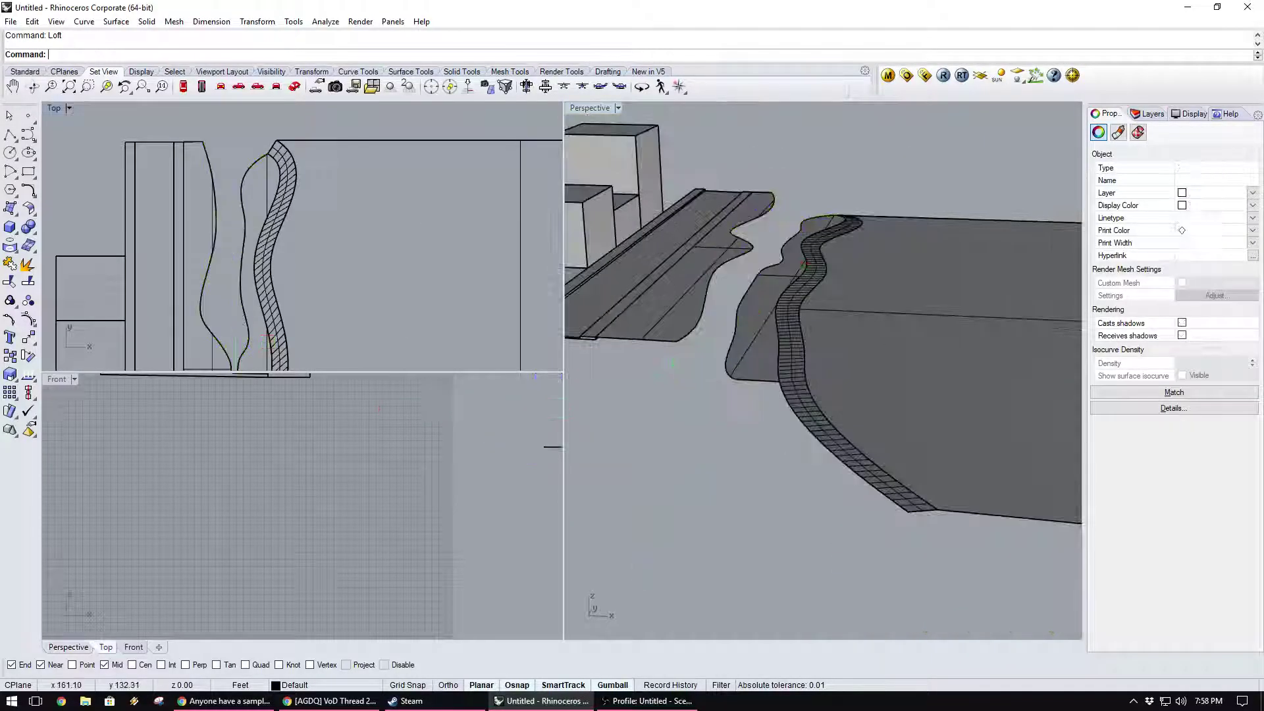
scroll(395, 239, "down", 10)
scroll(303, 507, "down", 5)
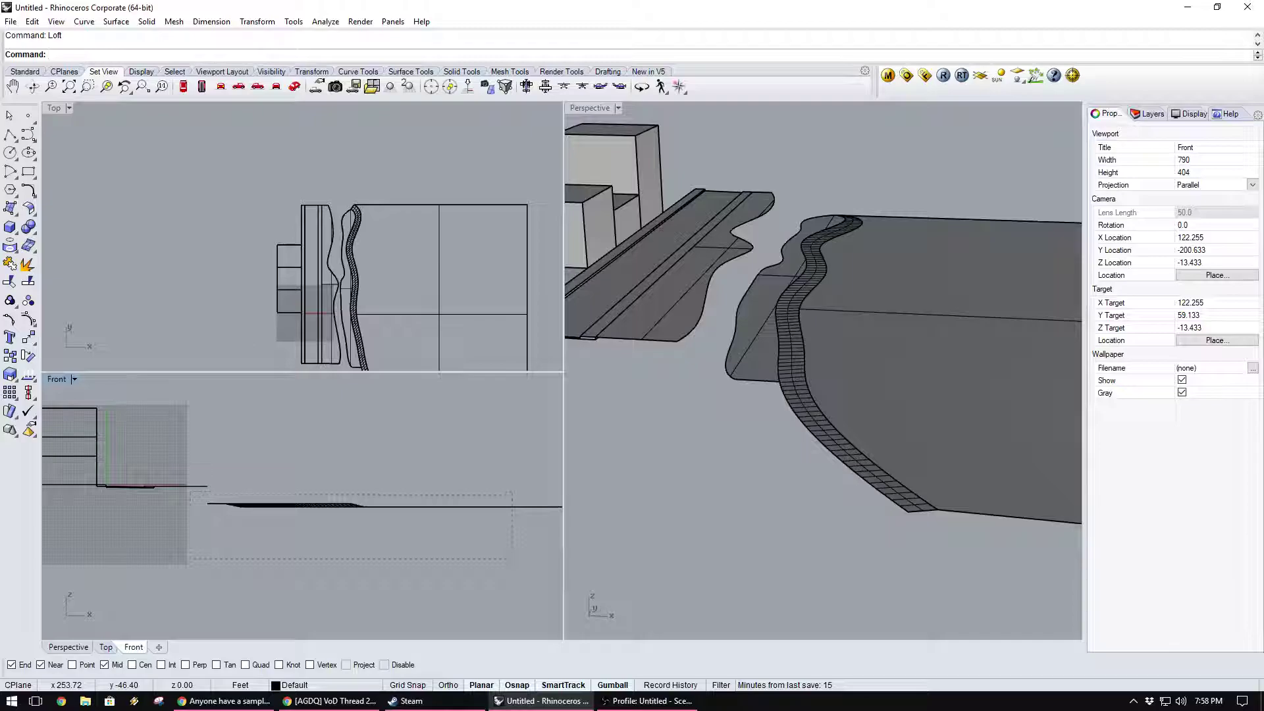
left_click_drag(191, 559, 191, 559)
type("ove")
key("Return")
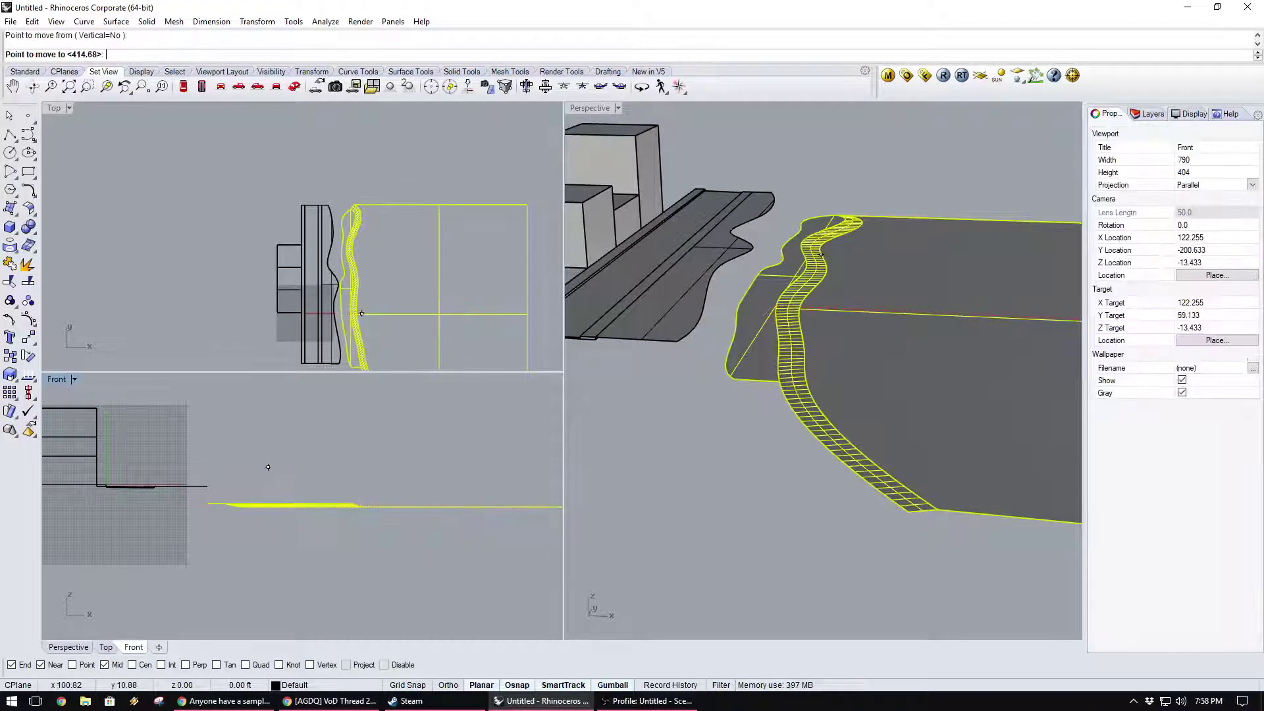
left_click(268, 466)
type("10'")
key("Return")
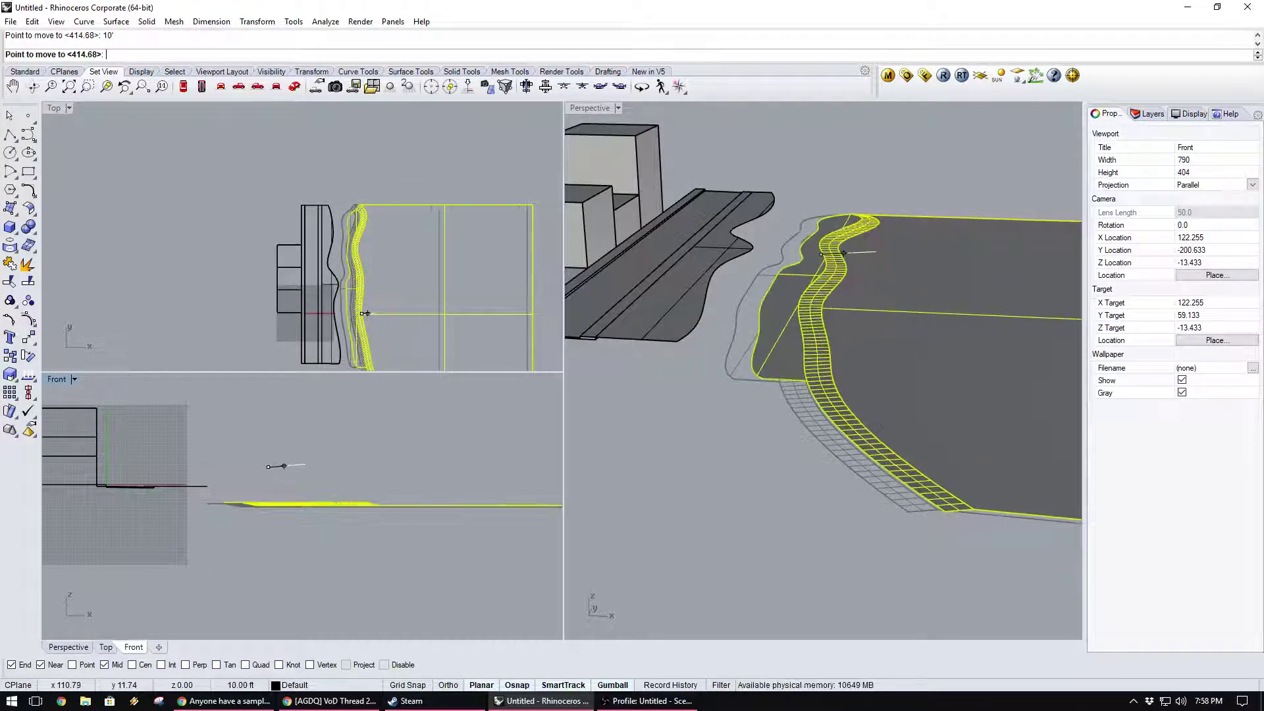
type("20'")
key("Return")
left_click(325, 468)
Loft a Tight surface rebuilt with 100 control points between the two facing wavy curves, checking the reference photo in the browser before accepting.
left_click(767, 358)
left_click(783, 355)
left_click(822, 388)
left_click(701, 309, "shift")
left_click(774, 357)
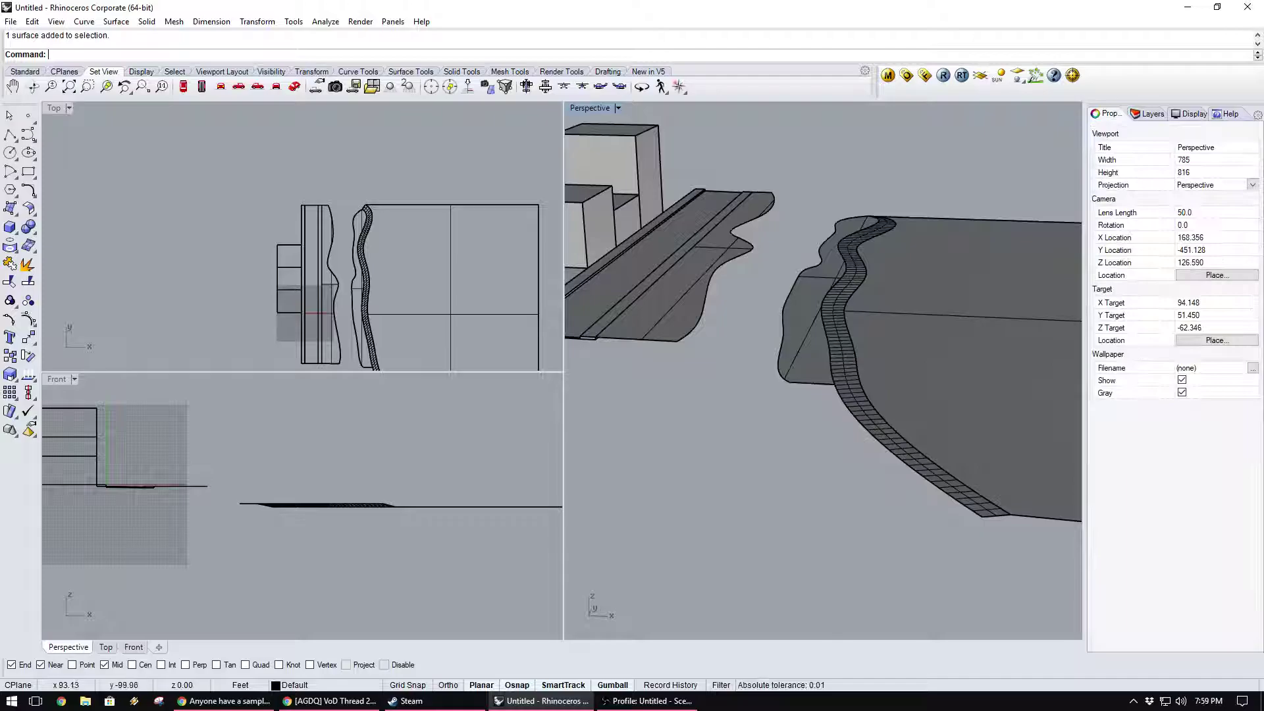
left_click(782, 316)
left_click(719, 332, "shift")
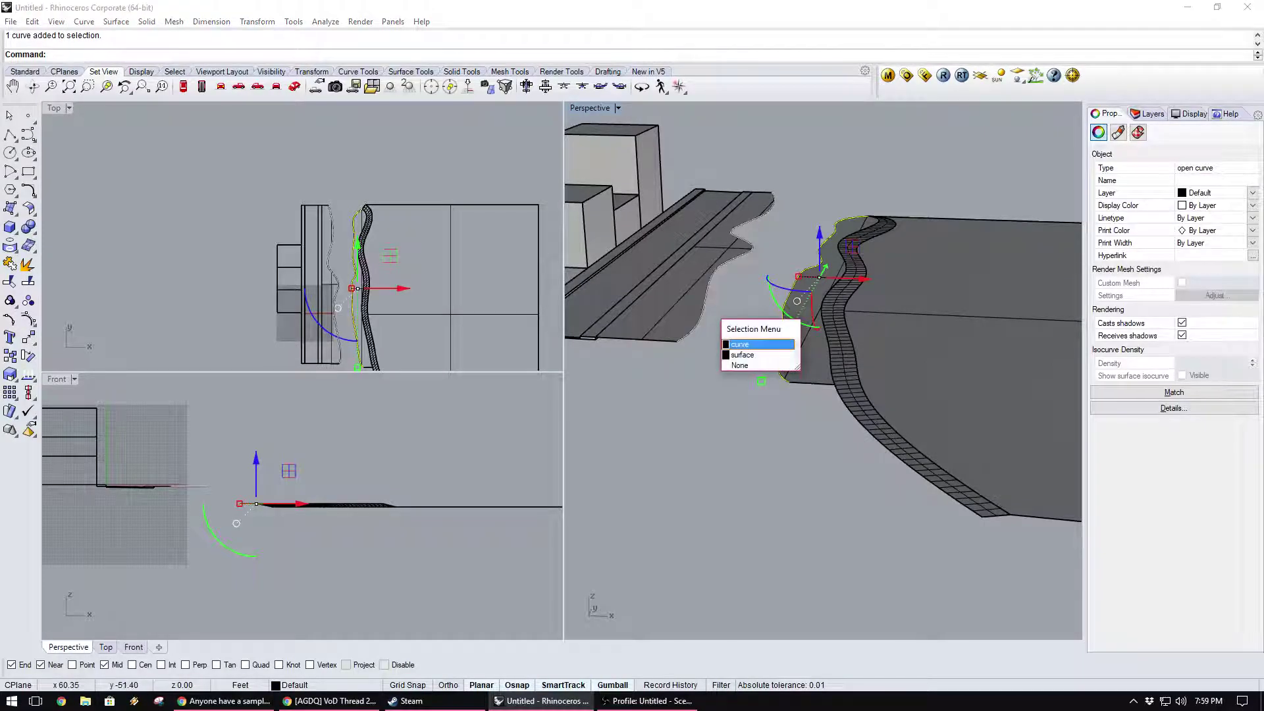
left_click(736, 349)
key("Return")
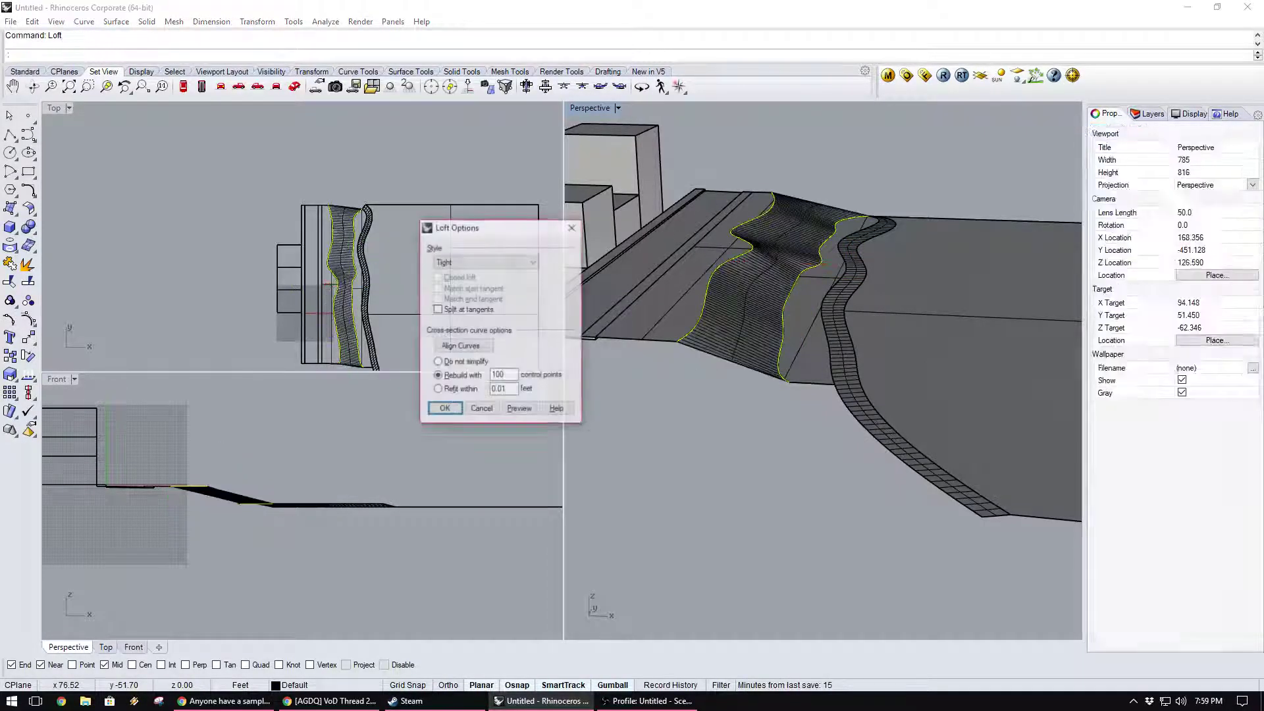
scroll(737, 283, "up", 2)
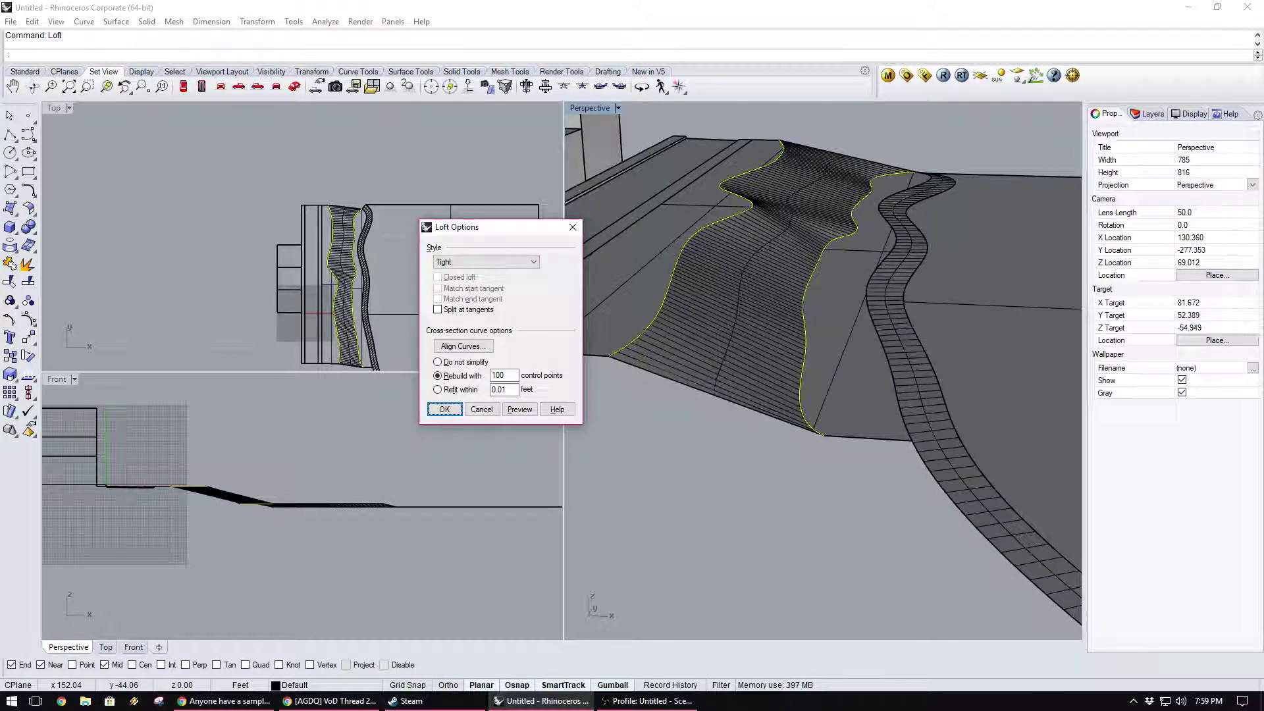
key("alt+Tab")
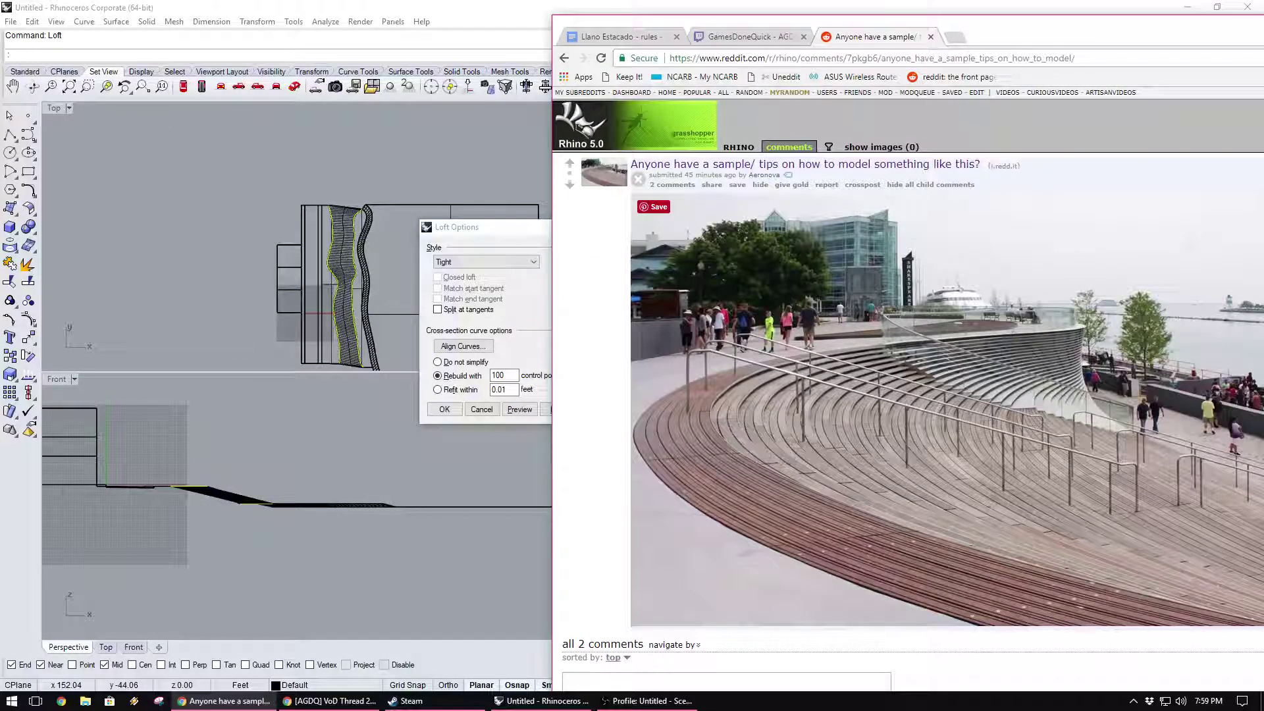
key("alt+Tab")
left_click(444, 410)
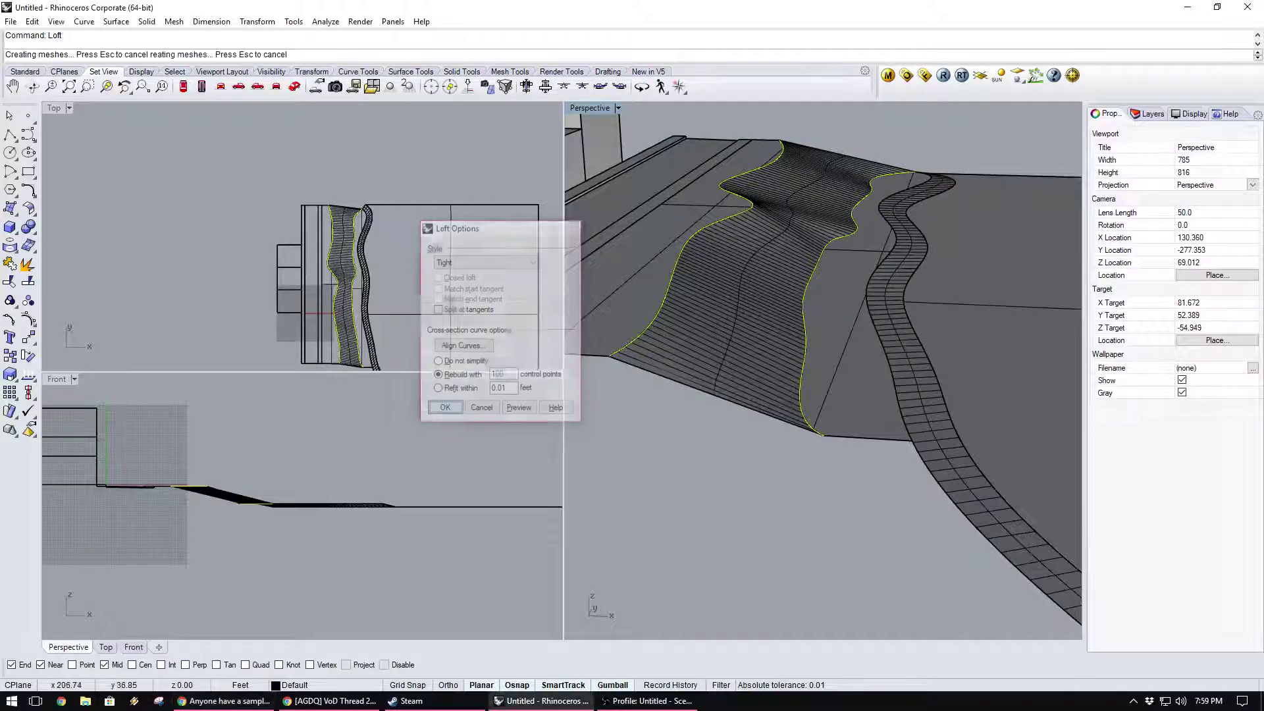
Try a vertical section curve cut through the lofted slope surface in the front view, deleting the resulting curve.
key("Escape")
scroll(757, 336, "down", 8)
scroll(757, 336, "up", 4)
right_click_drag(731, 330, 751, 304)
left_click(749, 306)
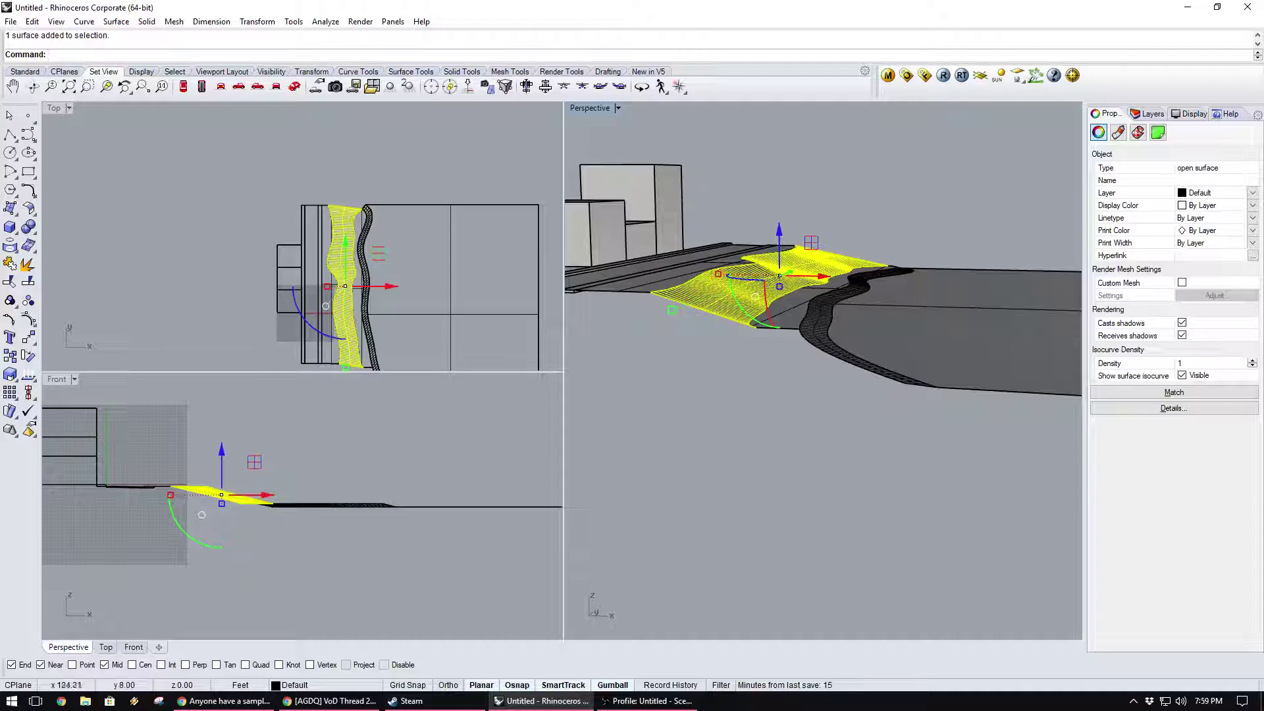
scroll(168, 480, "up", 5)
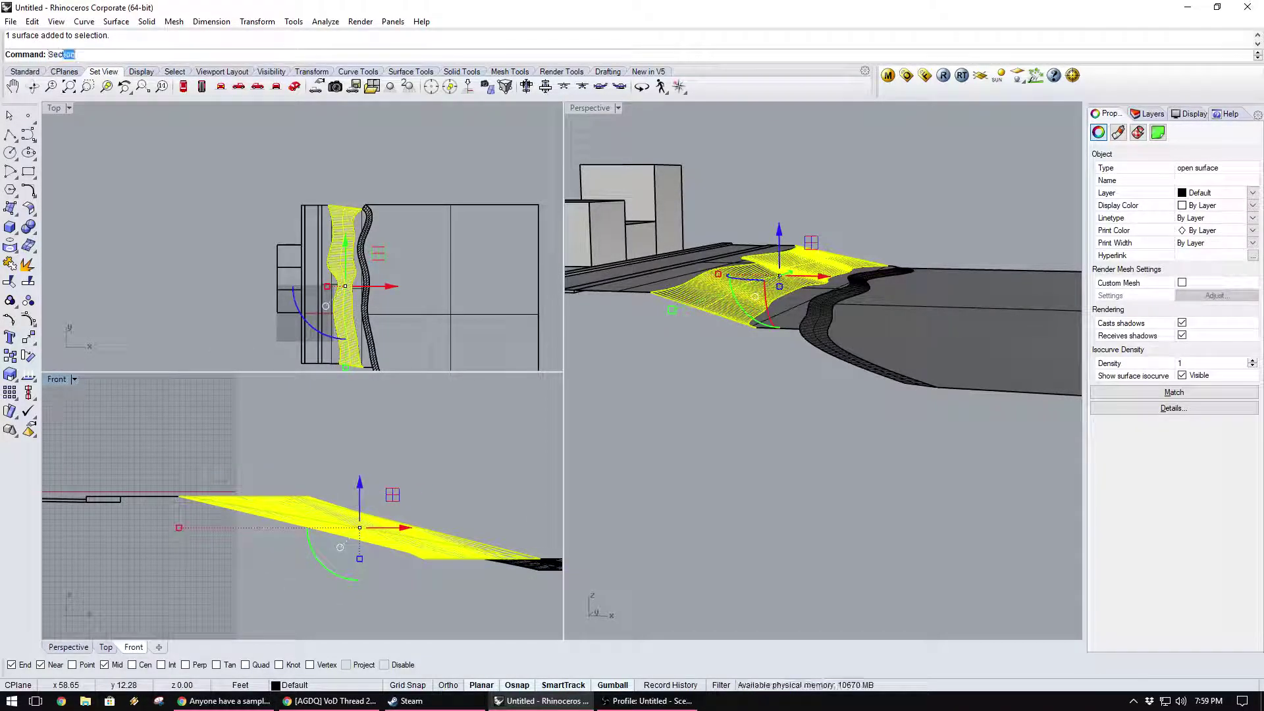
key("Return")
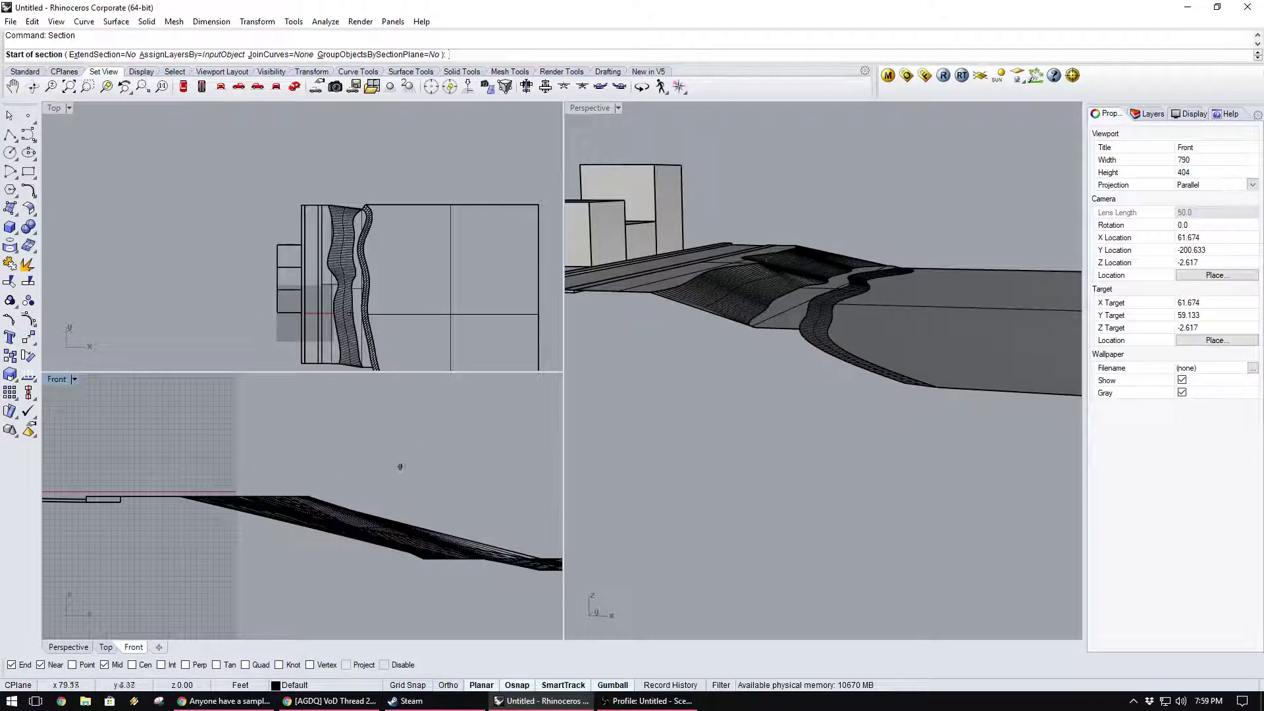
scroll(397, 467, "down", 2)
left_click(404, 456)
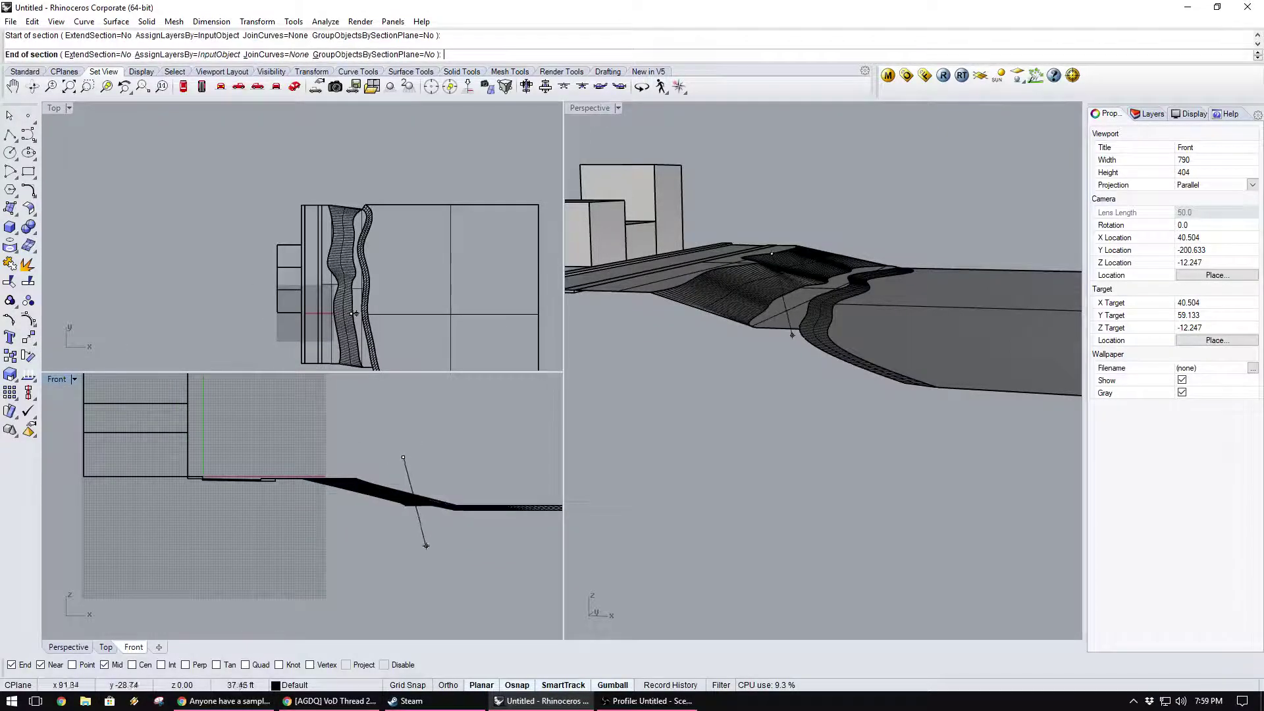
left_click(403, 545)
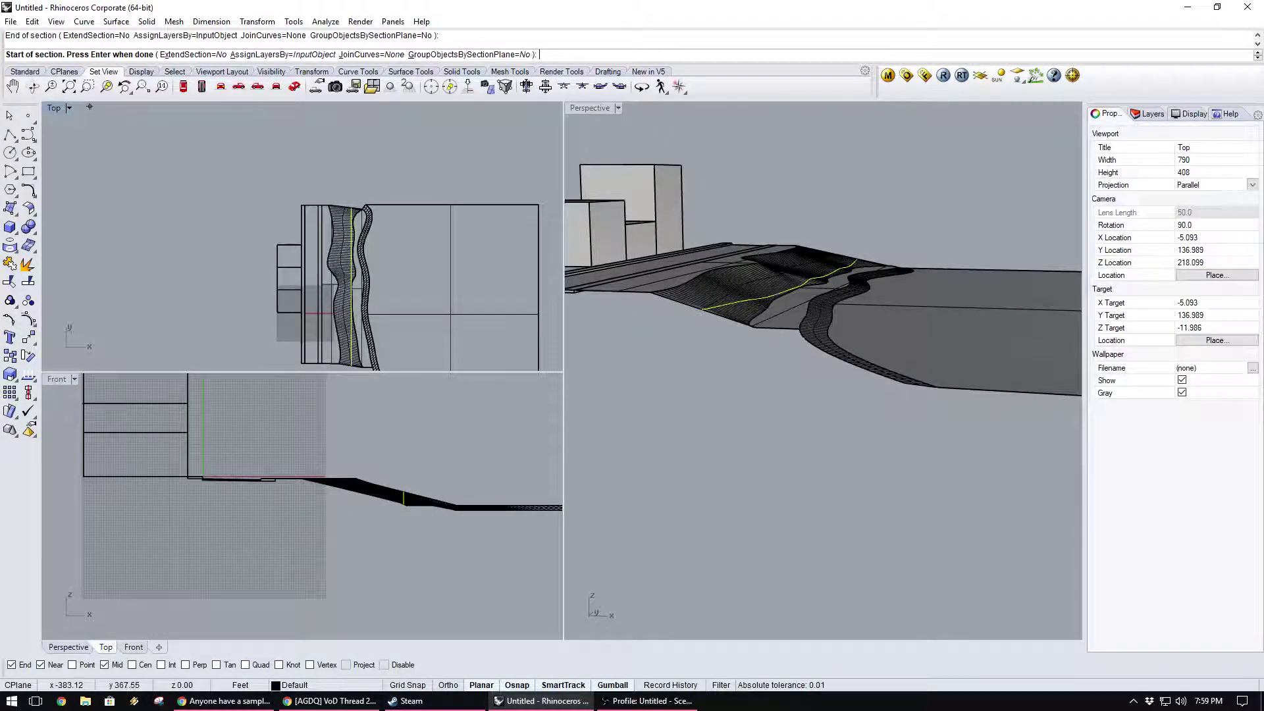
scroll(416, 468, "up", 3)
key("Return")
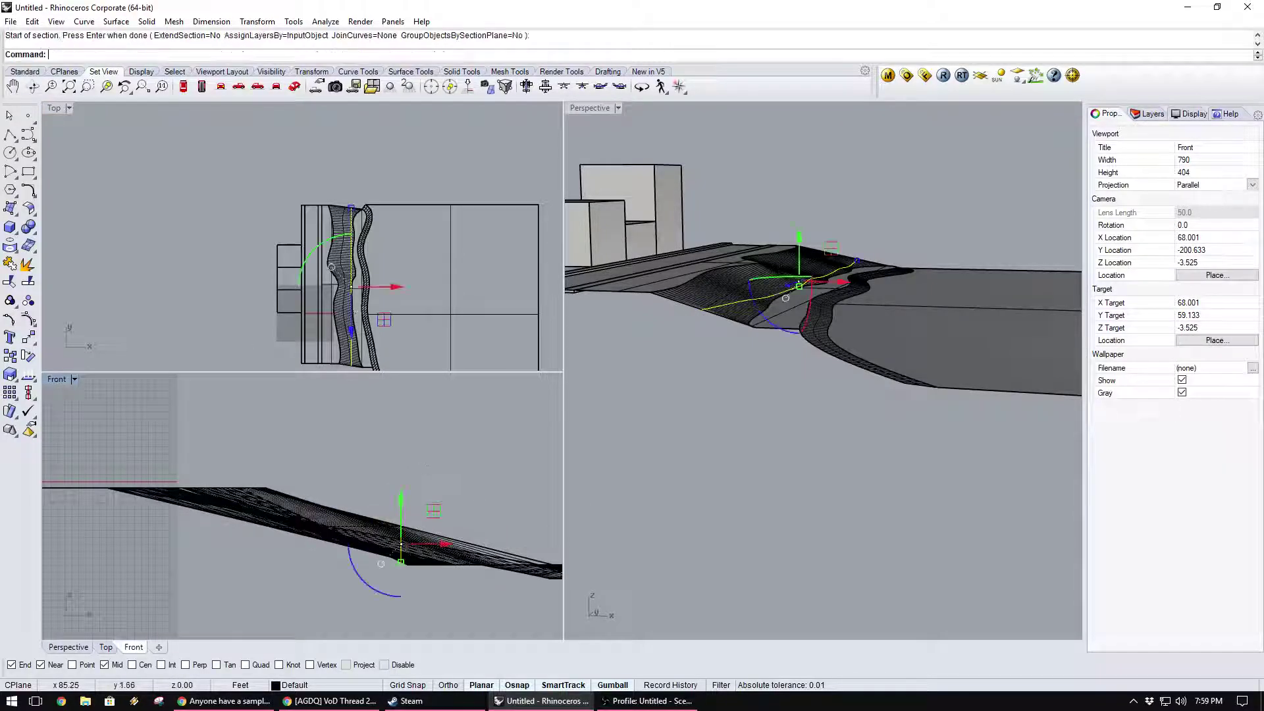
key("Delete")
Contour the lofted slope surface in the straight vertical direction with 5" between contours.
left_click(331, 525)
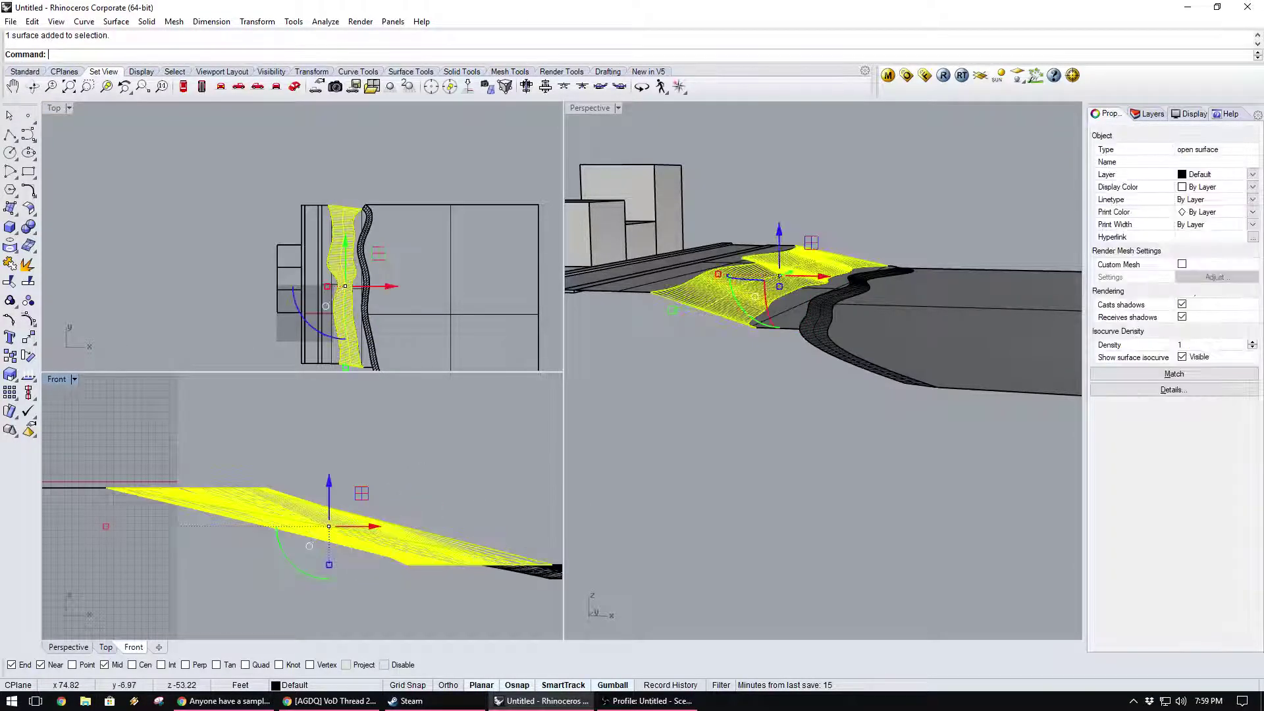
key("Return")
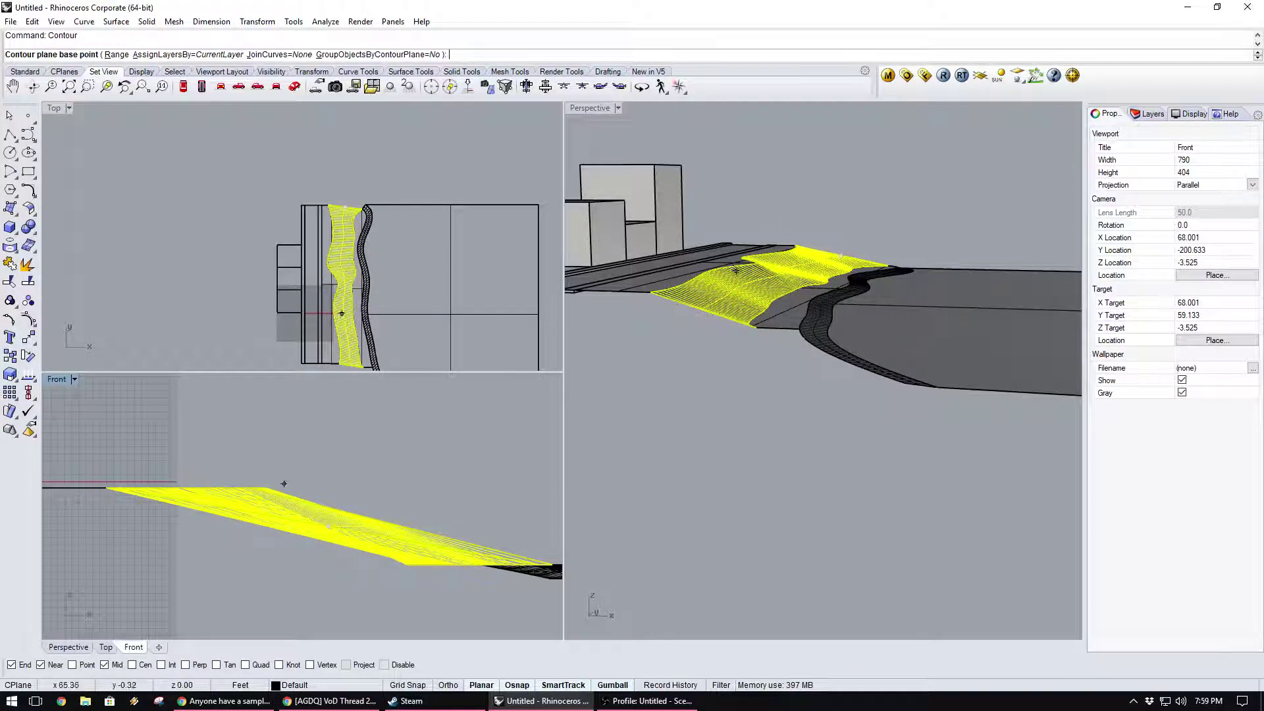
left_click(327, 526)
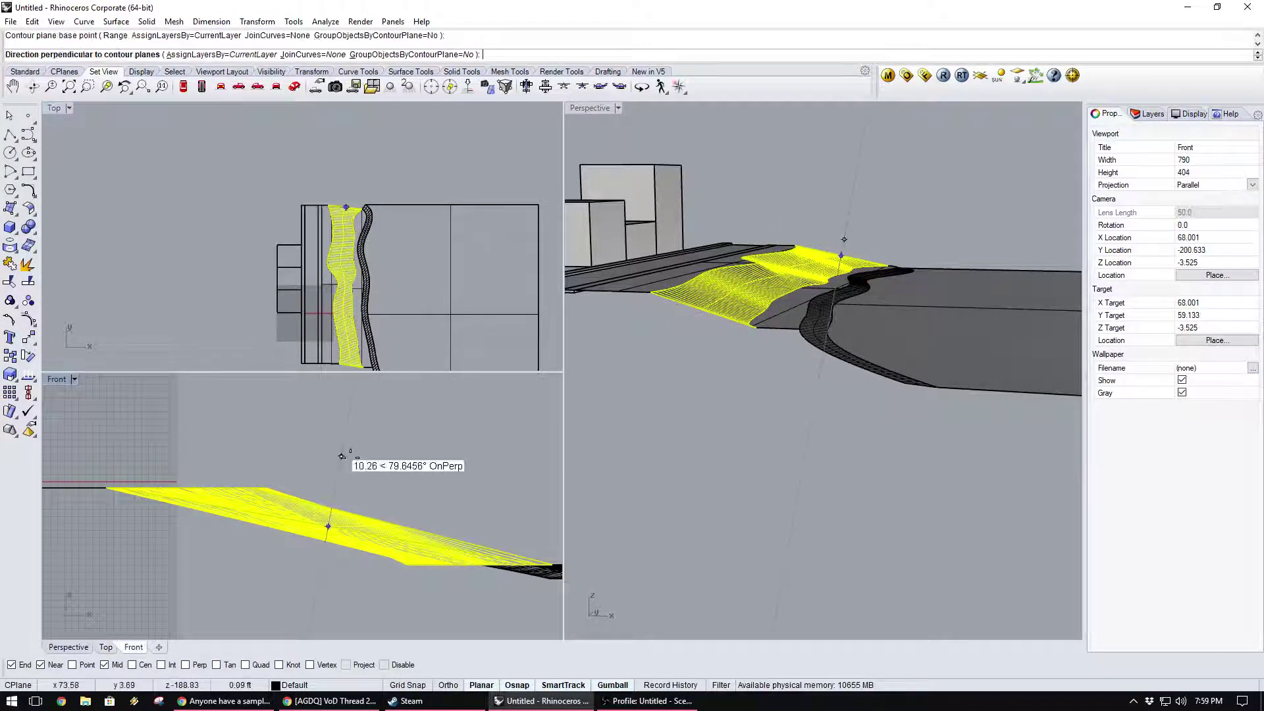
key("F8")
left_click(341, 603)
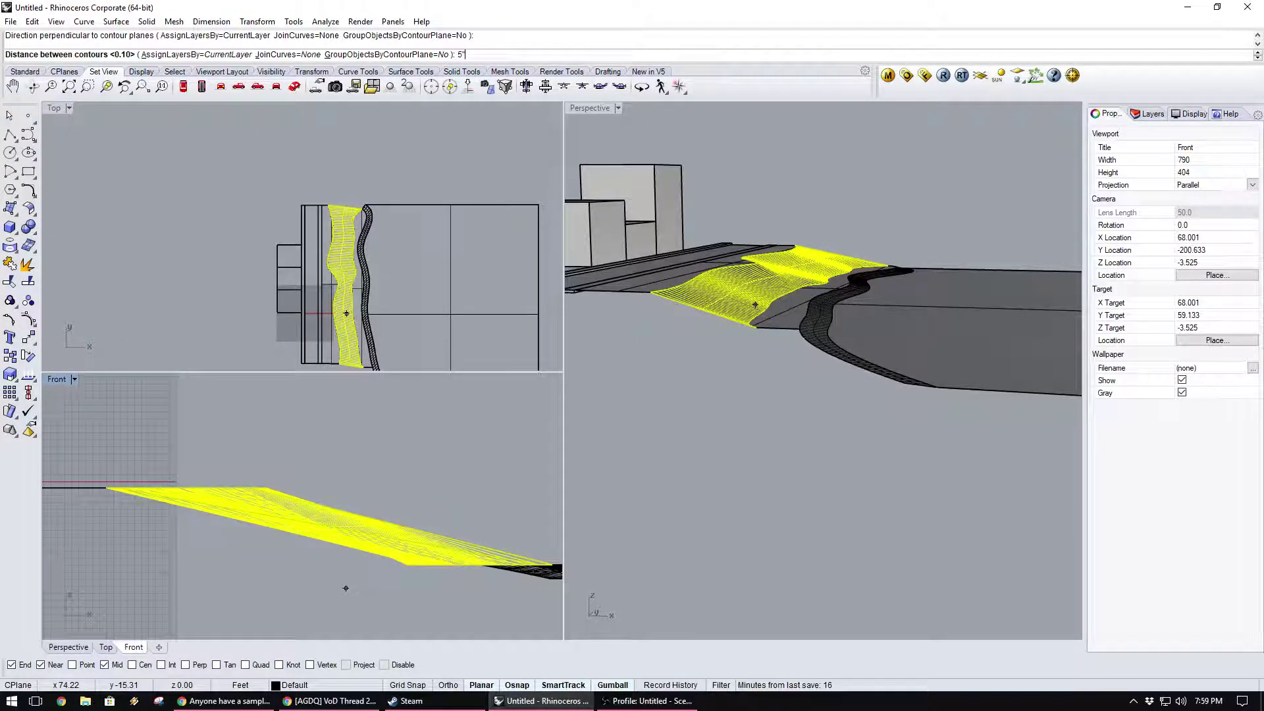
key("Return")
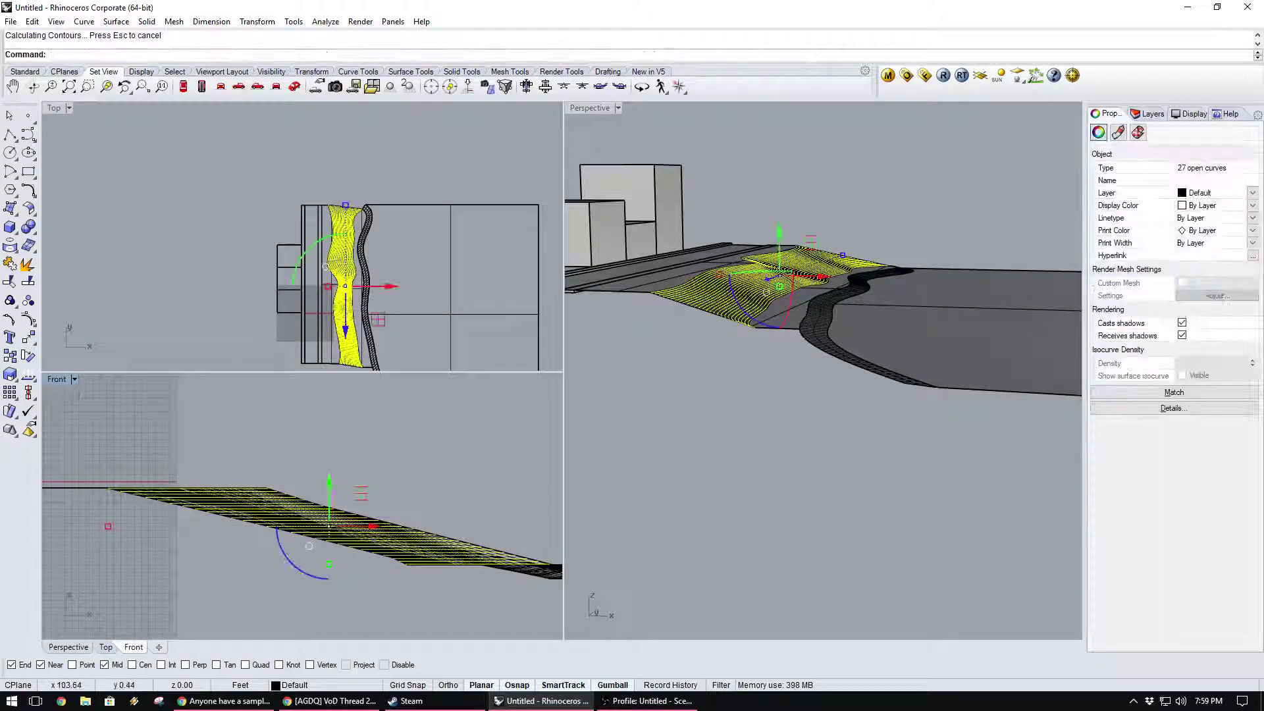
Examine the contour curves along the wavy slope in perspective, from close up and from farther away.
scroll(241, 562, "up", 3)
scroll(790, 290, "up", 8)
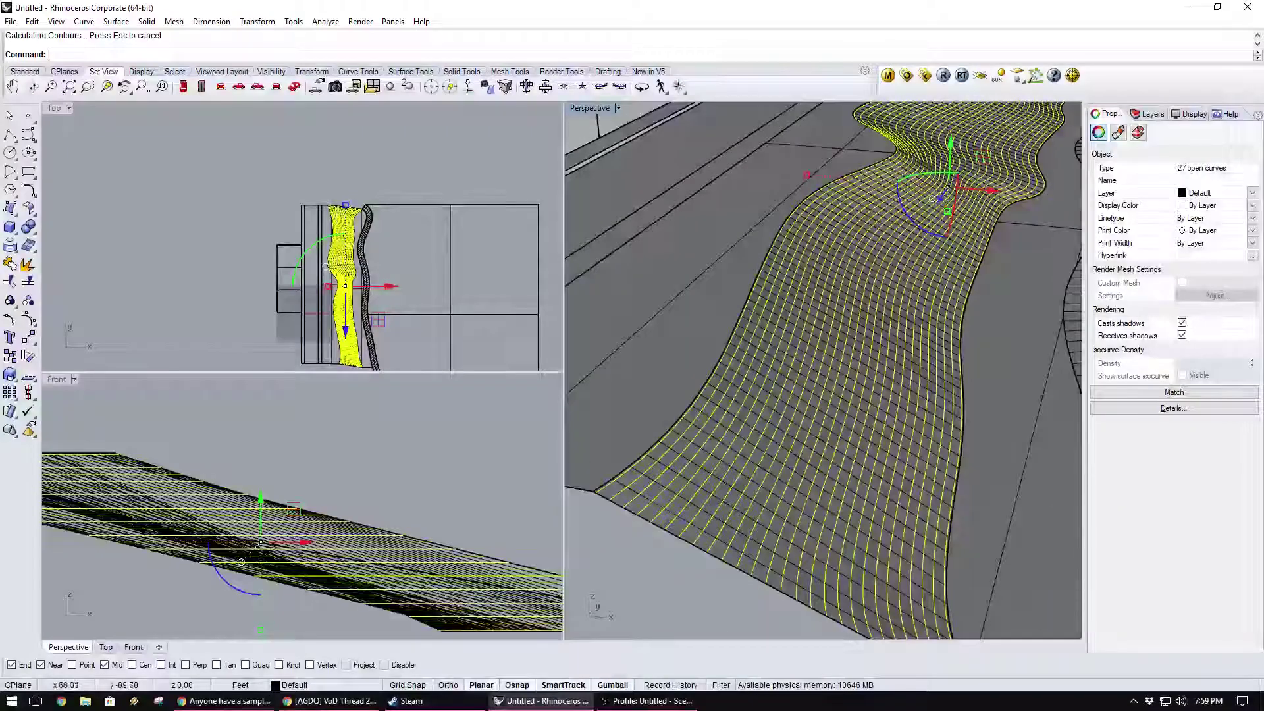
scroll(777, 395, "down", 5)
scroll(777, 395, "up", 5)
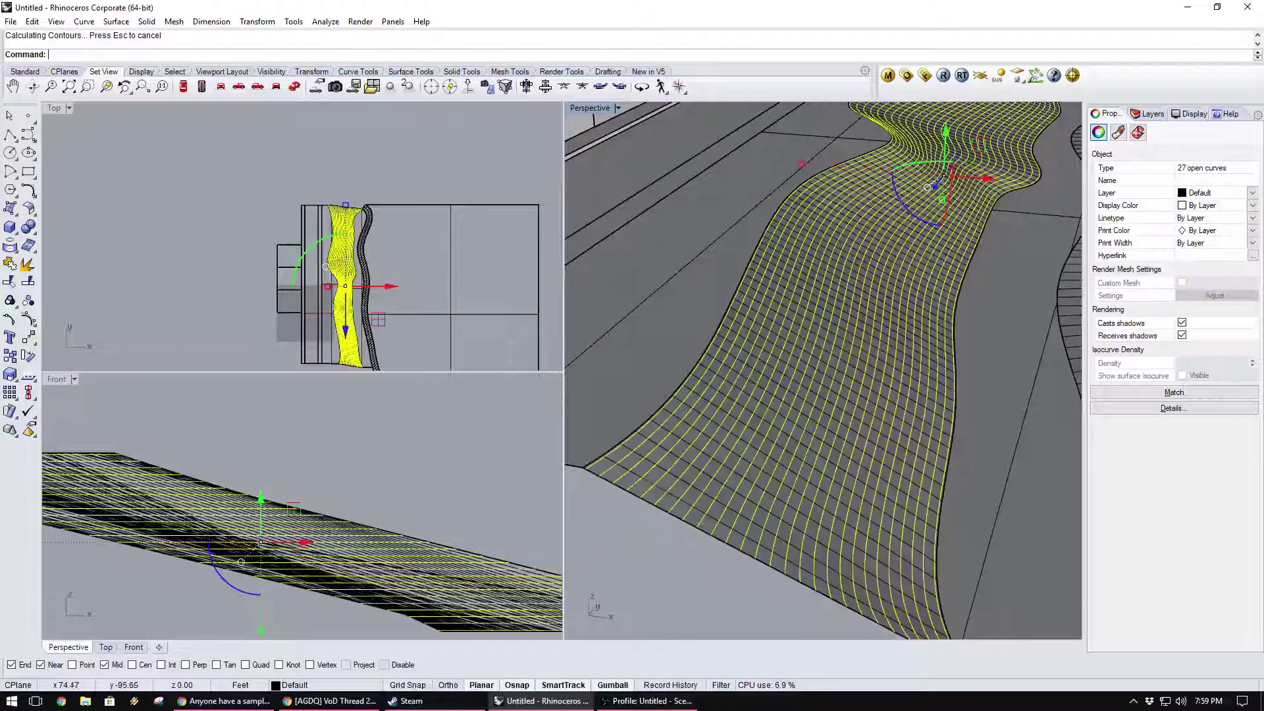
scroll(764, 421, "down", 3)
right_click_drag(764, 422, 823, 392)
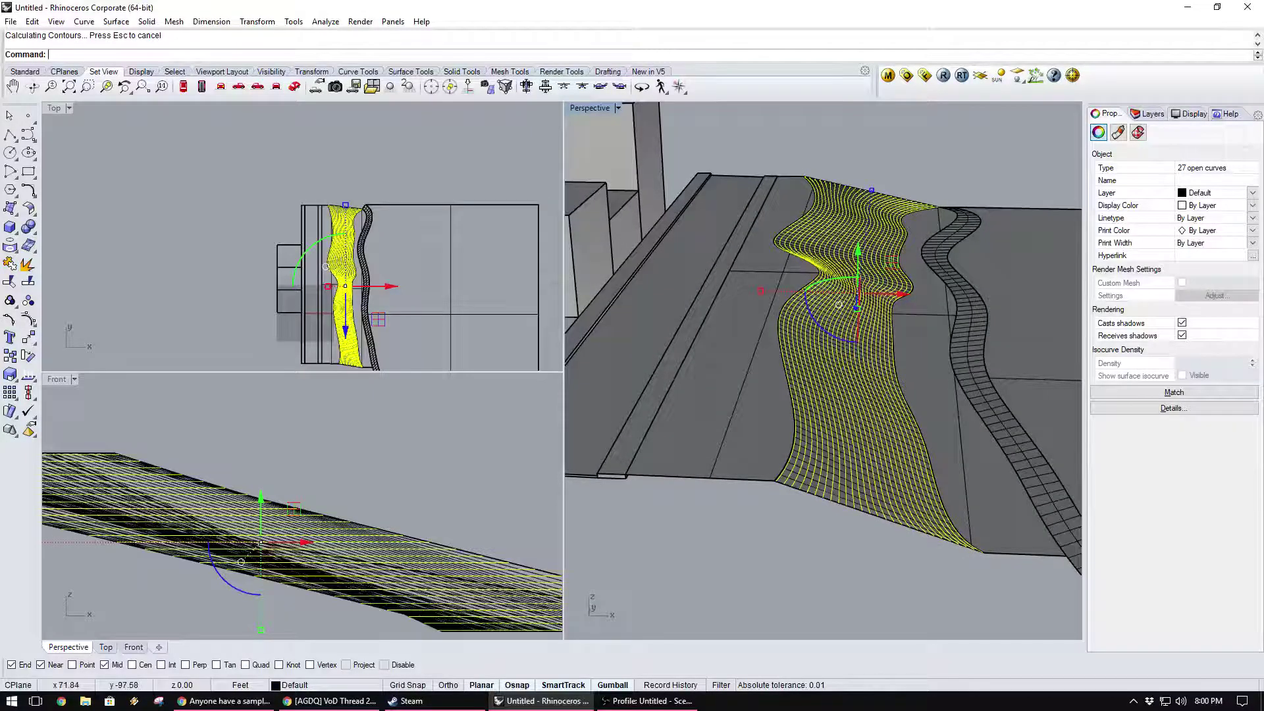
scroll(826, 422, "up", 5)
scroll(826, 421, "down", 5)
right_click_drag(826, 422, 786, 399)
scroll(817, 501, "up", 3)
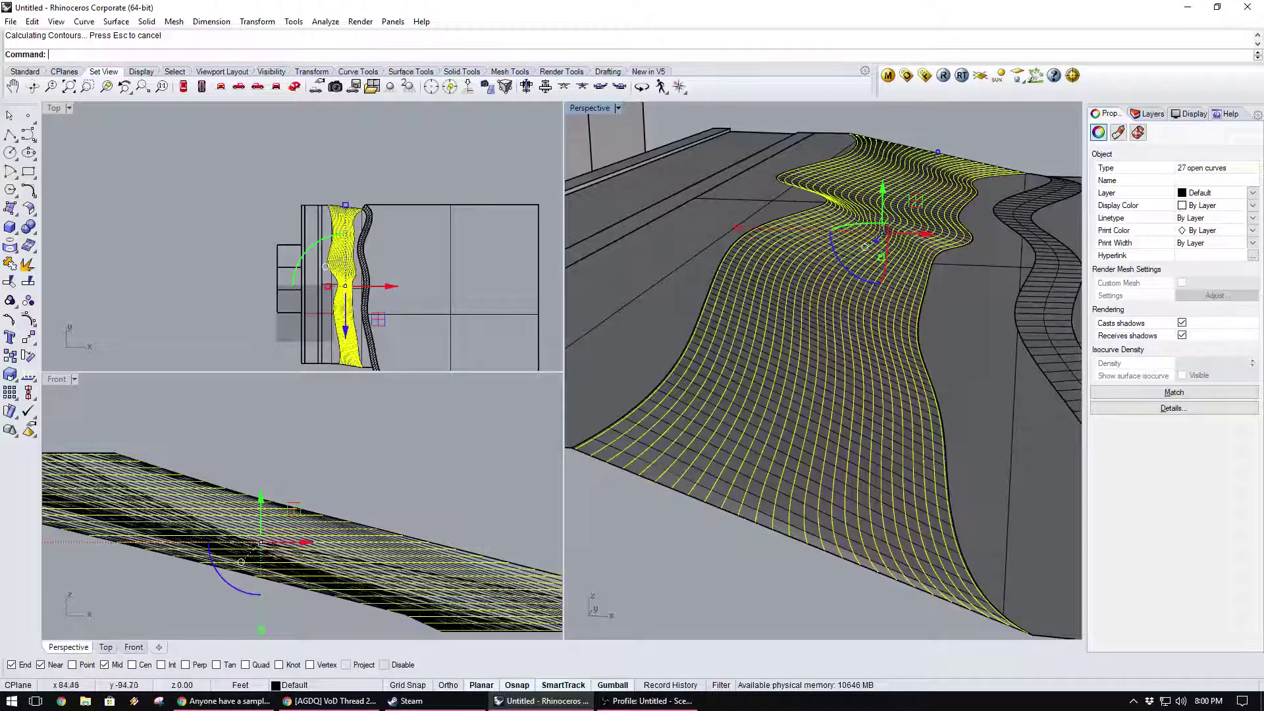
Undo the stray drag of the lofted slope surface and try extruding that surface vertically with ExtrudeSrf.
left_click(870, 232)
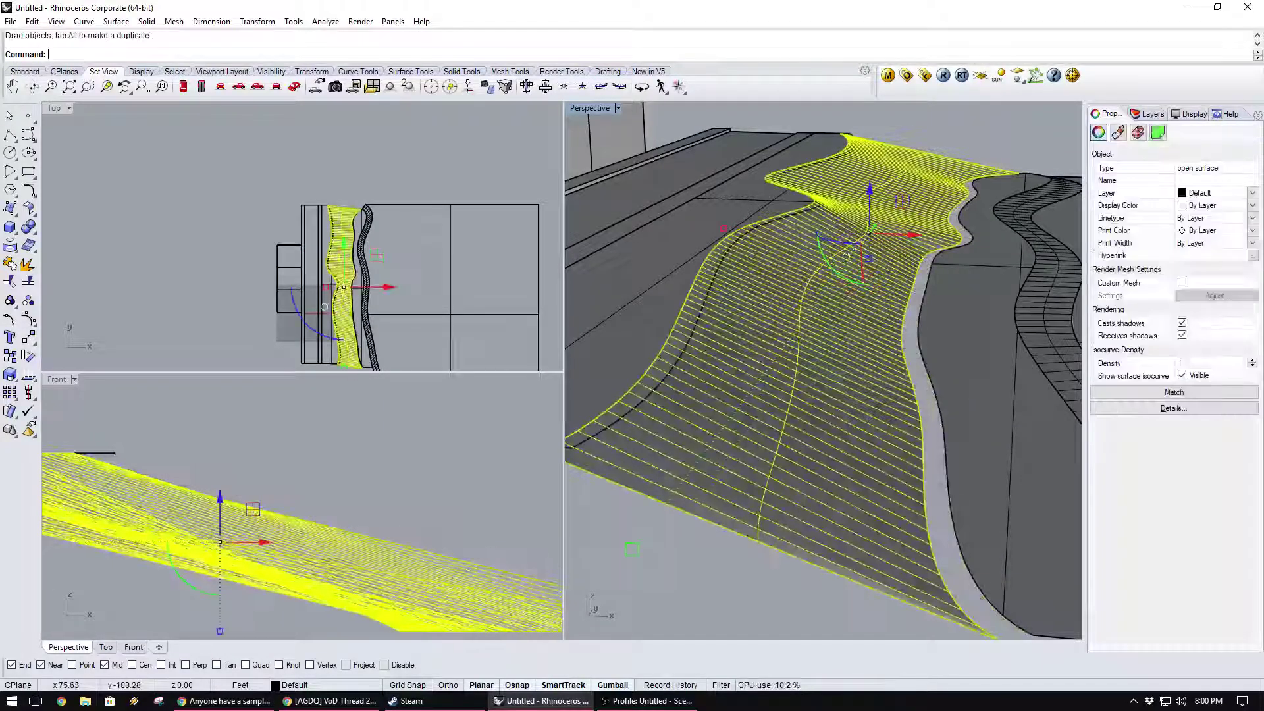
key("ctrl+z")
scroll(704, 559, "down", 9)
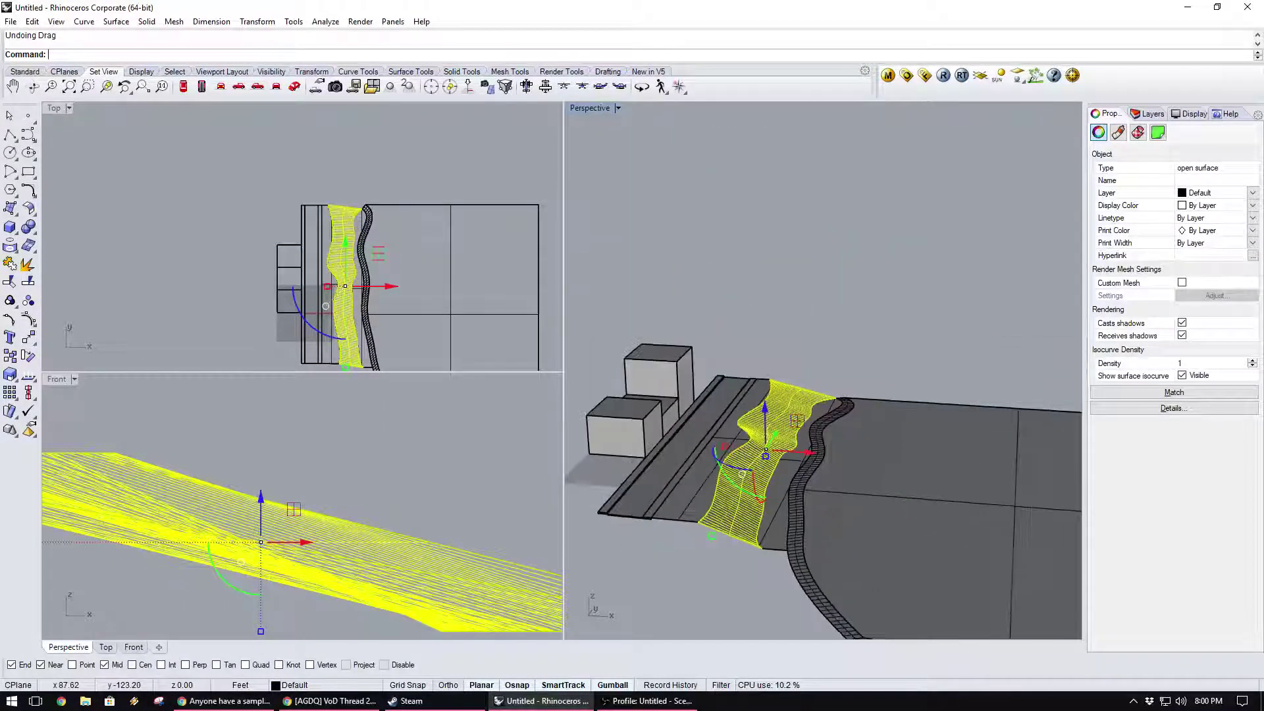
right_click_drag(708, 558, 740, 581)
scroll(776, 527, "up", 9)
right_click_drag(776, 527, 803, 471)
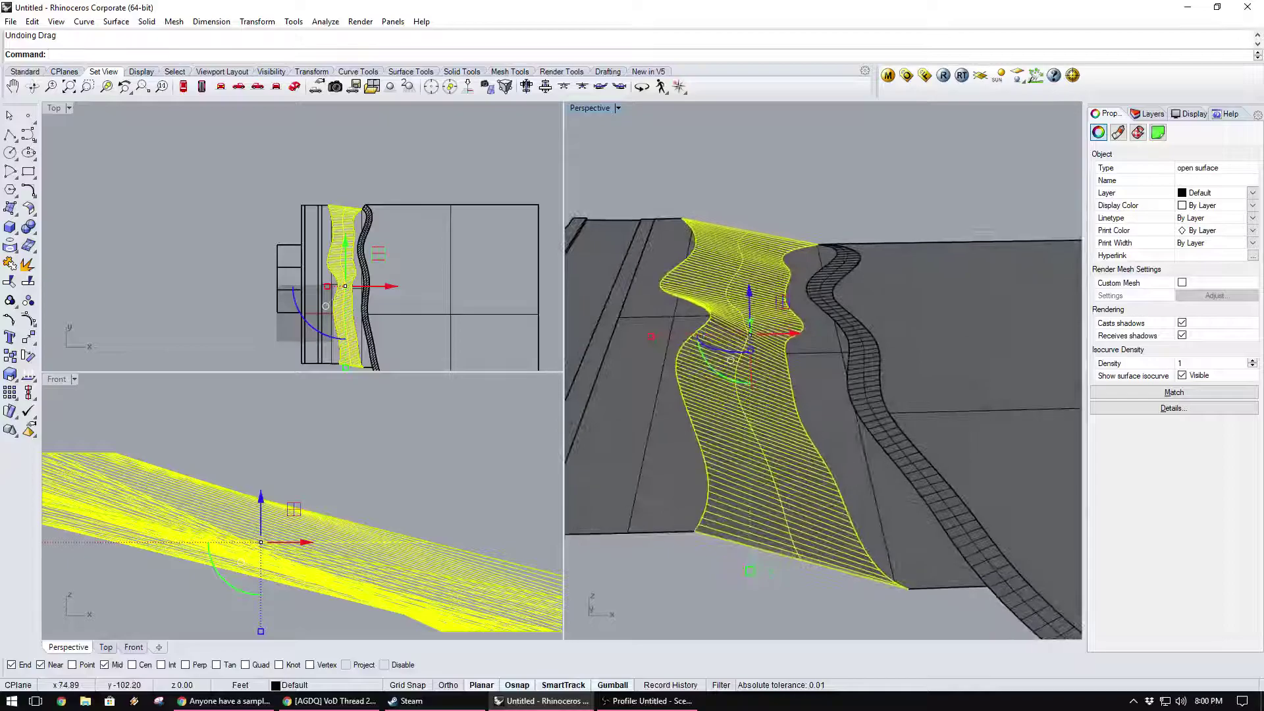
type("de")
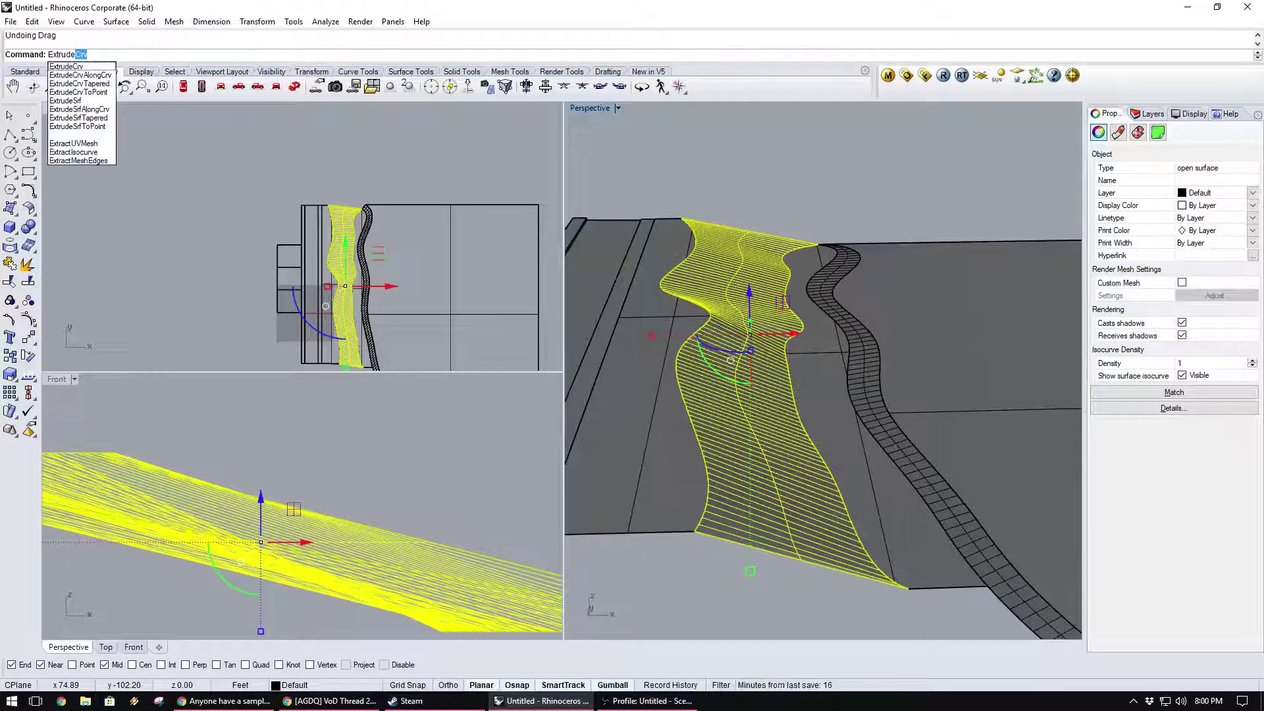
type("Srf")
key("Return")
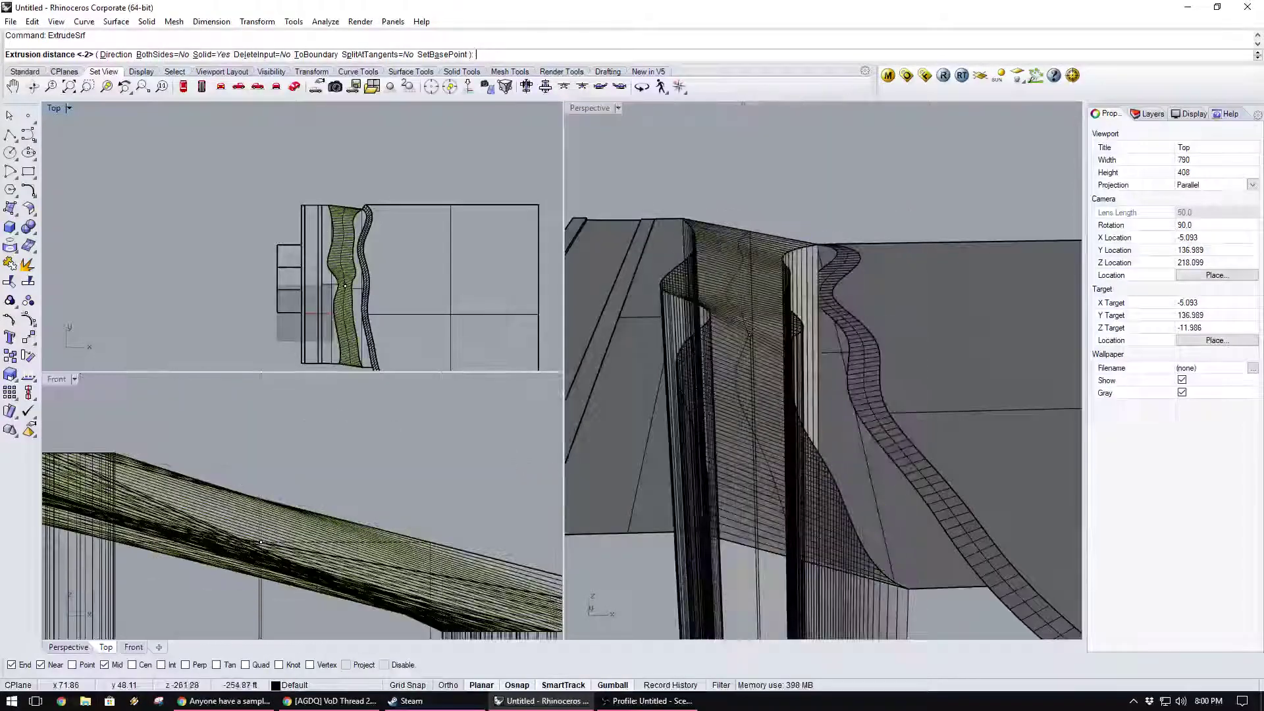
key("Escape")
Create a four-corner surface at the slope's near end through the roadside corner, the slope's upper and lower corners and a point below the road.
right_click_drag(724, 454, 770, 434)
left_click(10, 208)
left_click(670, 502)
left_click(820, 482)
left_click(1019, 515)
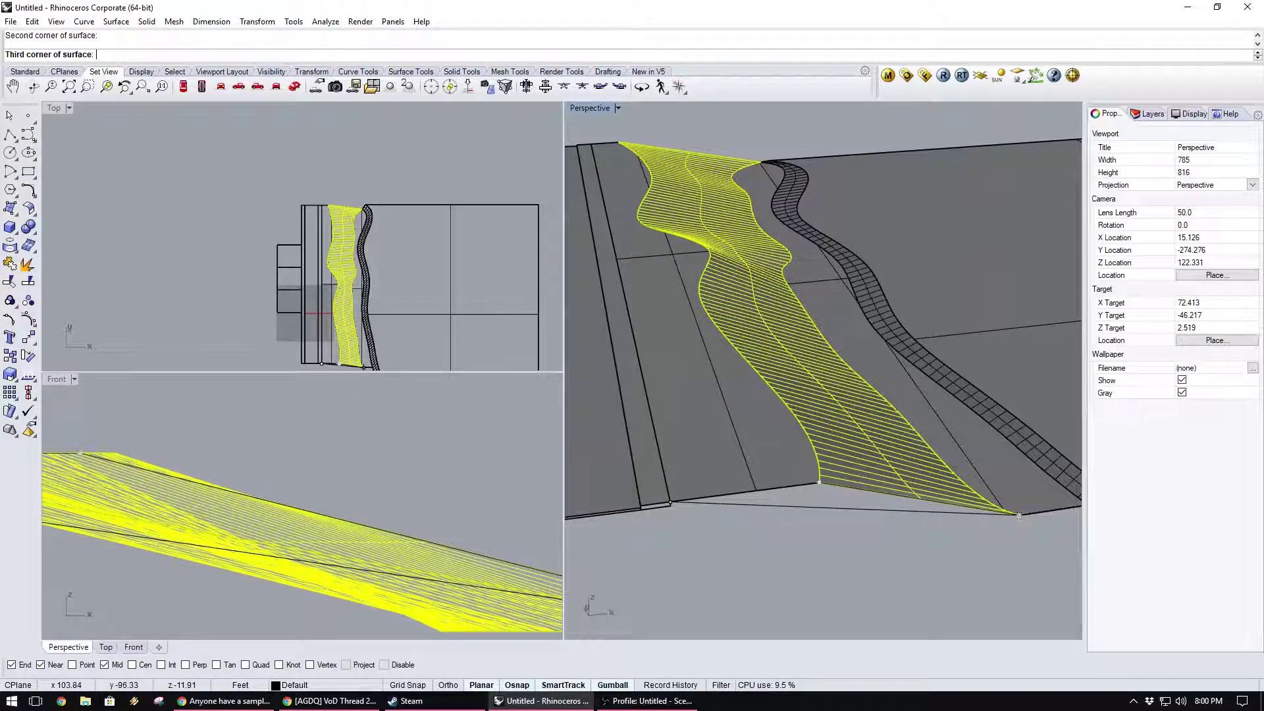
left_click(684, 564)
right_click(775, 507)
key("Escape")
Create a four-corner surface at the slope's far end, running from its lower corner horizontally toward the road and up to its upper corner.
right_click_drag(777, 505, 782, 343)
right_click_drag(726, 284, 829, 273)
scroll(684, 421, "up", 4)
right_click_drag(684, 421, 717, 369)
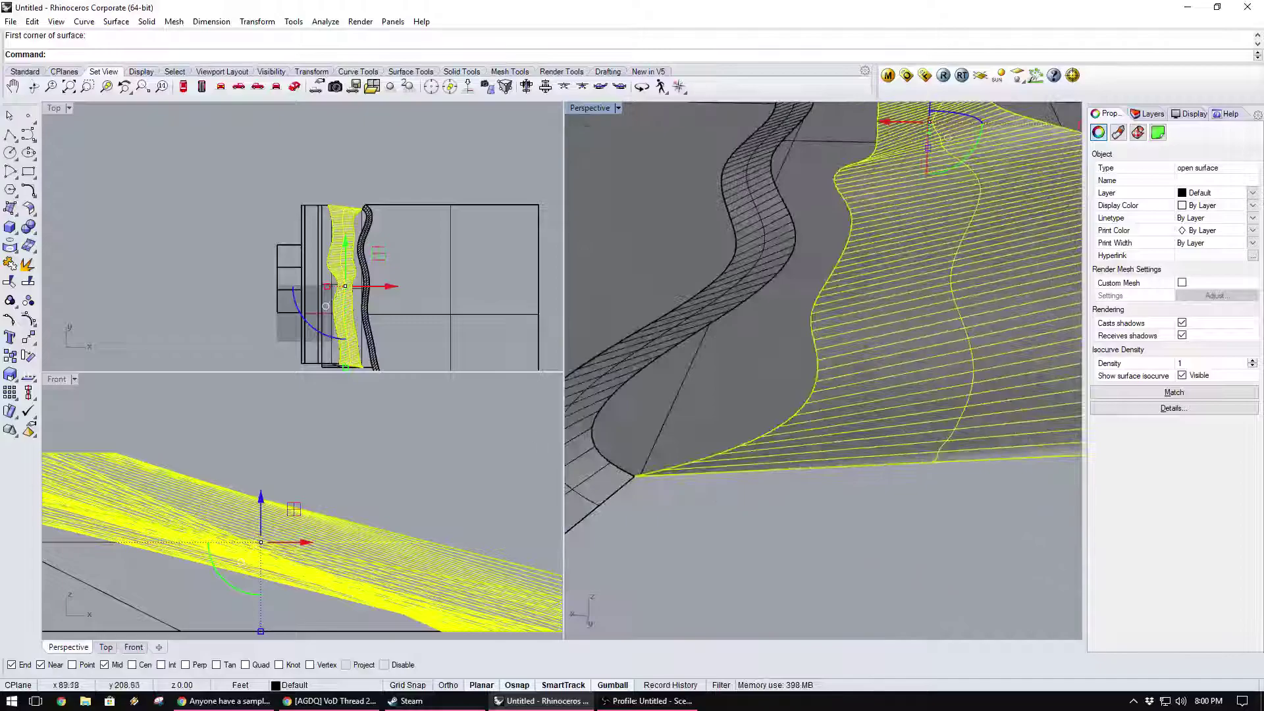
right_click(681, 300)
left_click(634, 475)
scroll(693, 495, "down", 6)
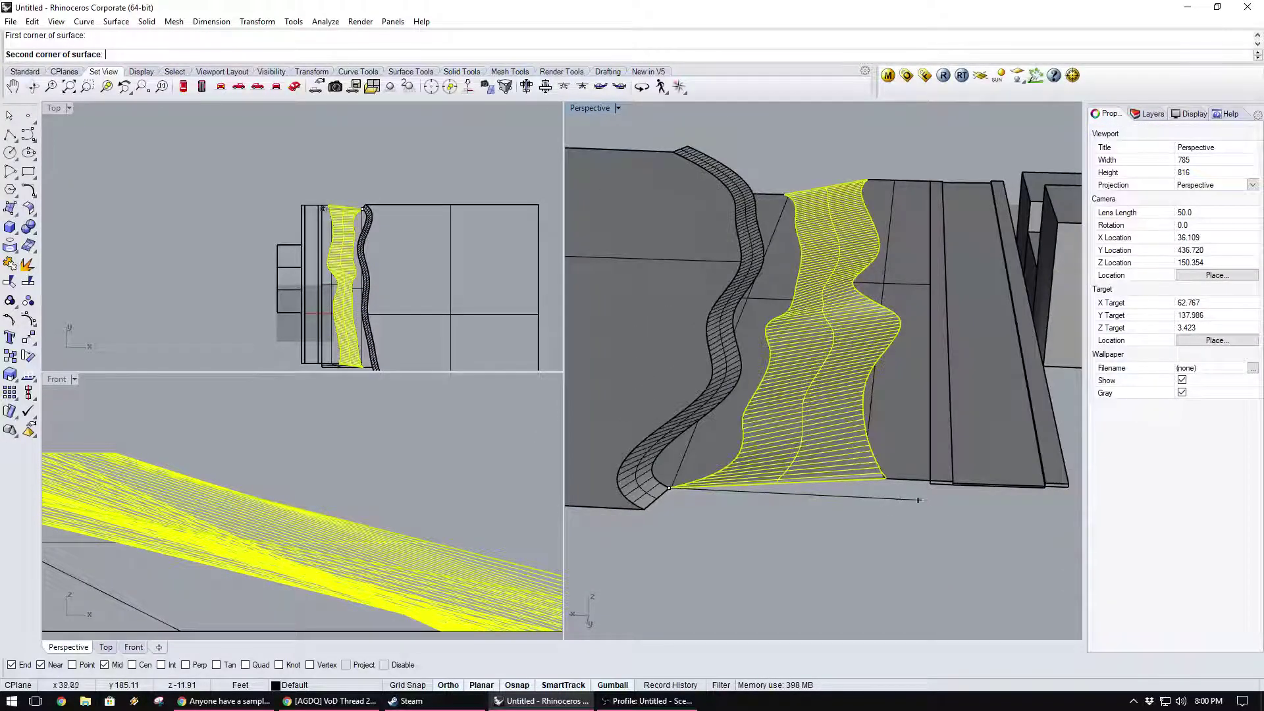
scroll(919, 499, "up", 2)
left_click(850, 490)
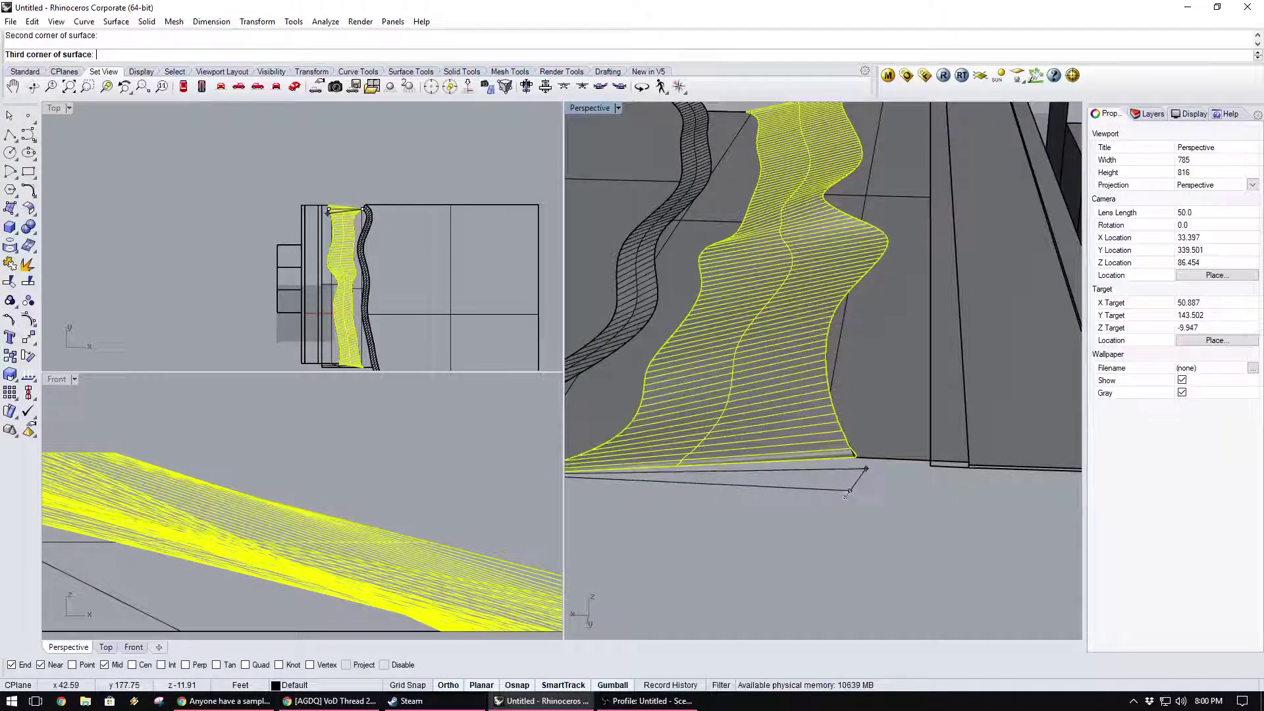
scroll(867, 466, "up", 3)
left_click(841, 442)
left_click(840, 442)
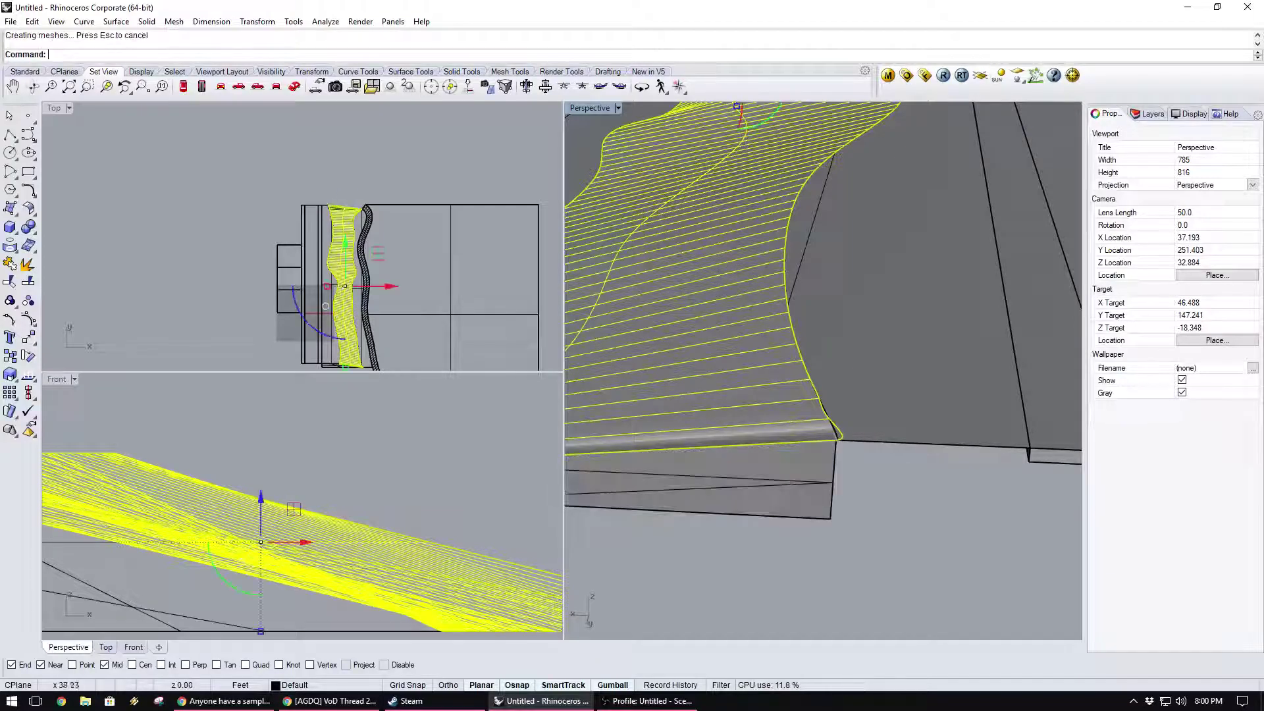
Delete the four-corner surface at the slope's far end, abandoning a further corner-point surface there.
scroll(840, 448, "down", 3)
key("Return")
left_click(836, 522)
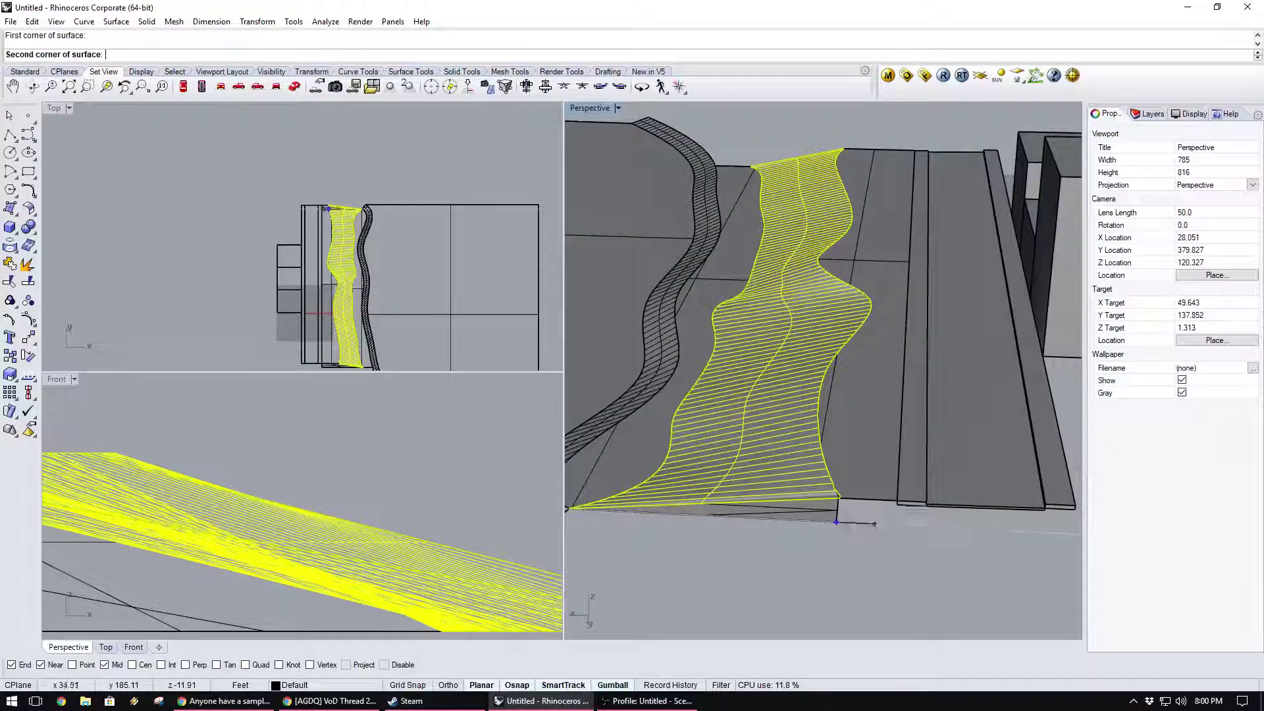
key("Escape")
left_click(823, 511)
key("Delete")
Try extruding the lofted slope surface with a custom horizontal direction from its lower corner toward the road.
left_click(763, 414)
type("ExtrudeSrf")
key("Return")
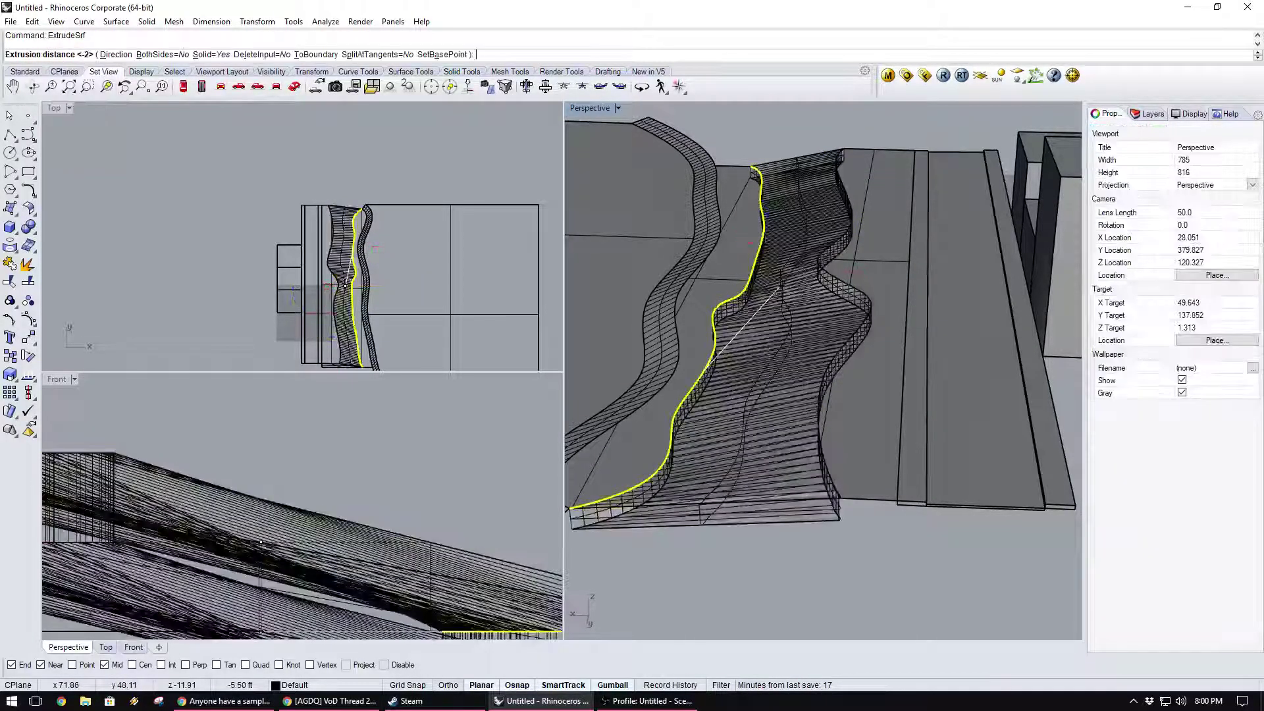
type("d")
key("Return")
right_click_drag(782, 399, 605, 529)
left_click(598, 529)
left_click(706, 527)
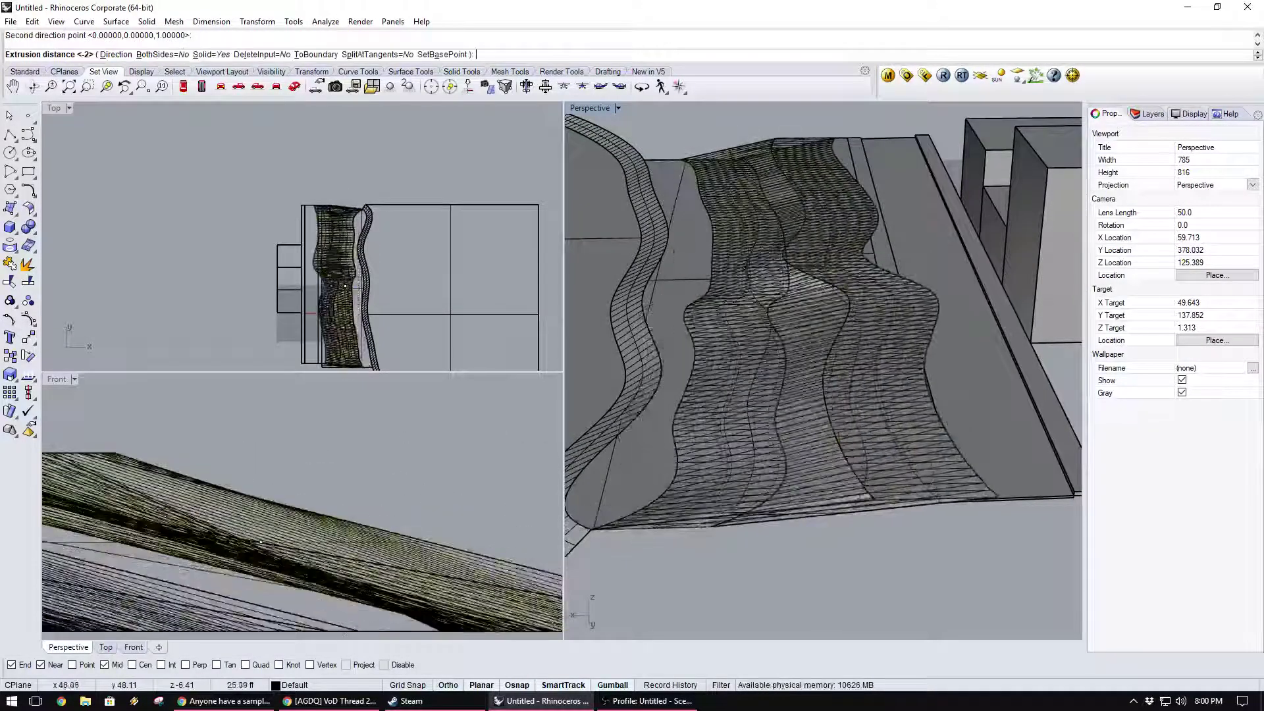
key("Return")
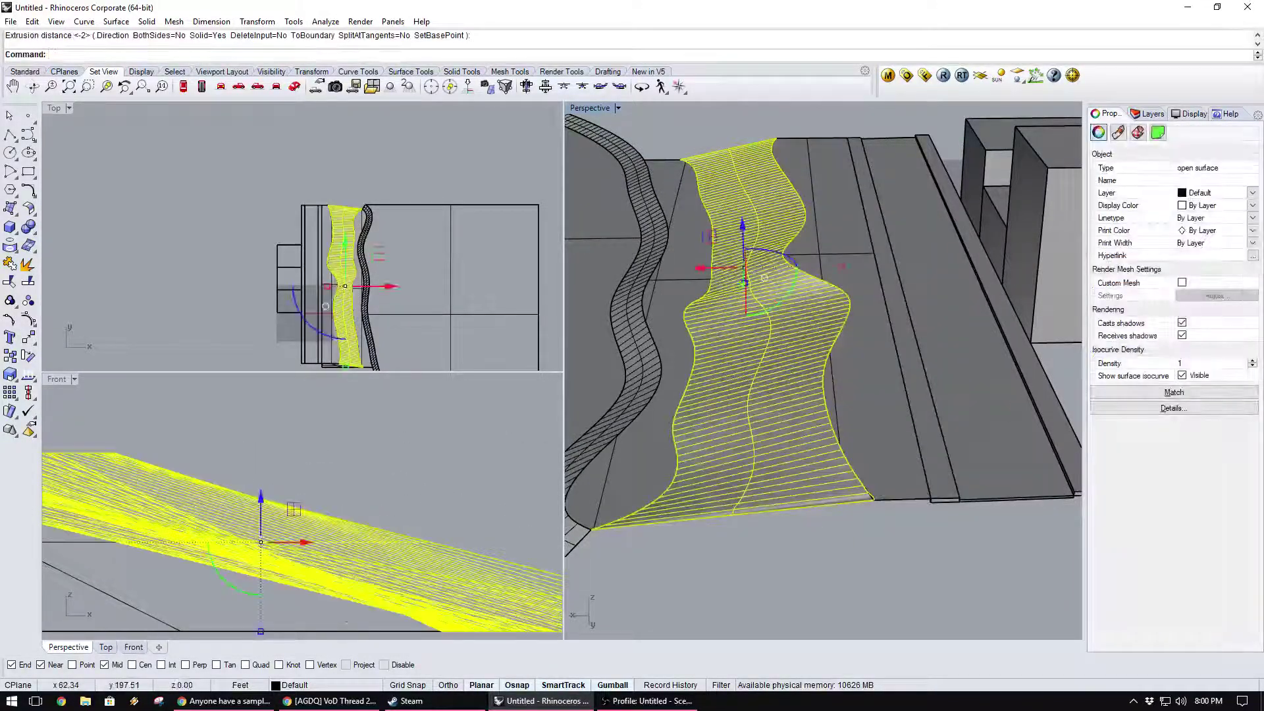
Extrude the lofted slope surface as a solid about 63 ft horizontally toward the buildings, setting the direction from its lower far corner.
key("Return")
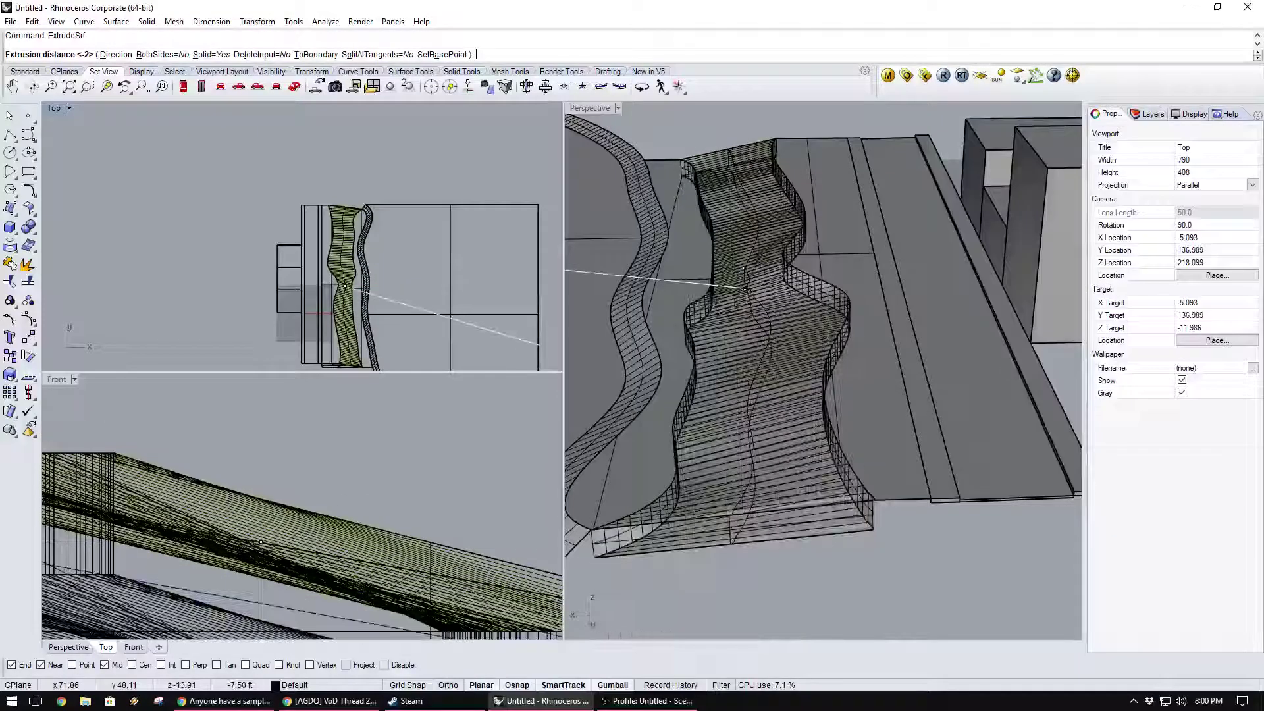
left_click(116, 54)
left_click(592, 533)
left_click(777, 525)
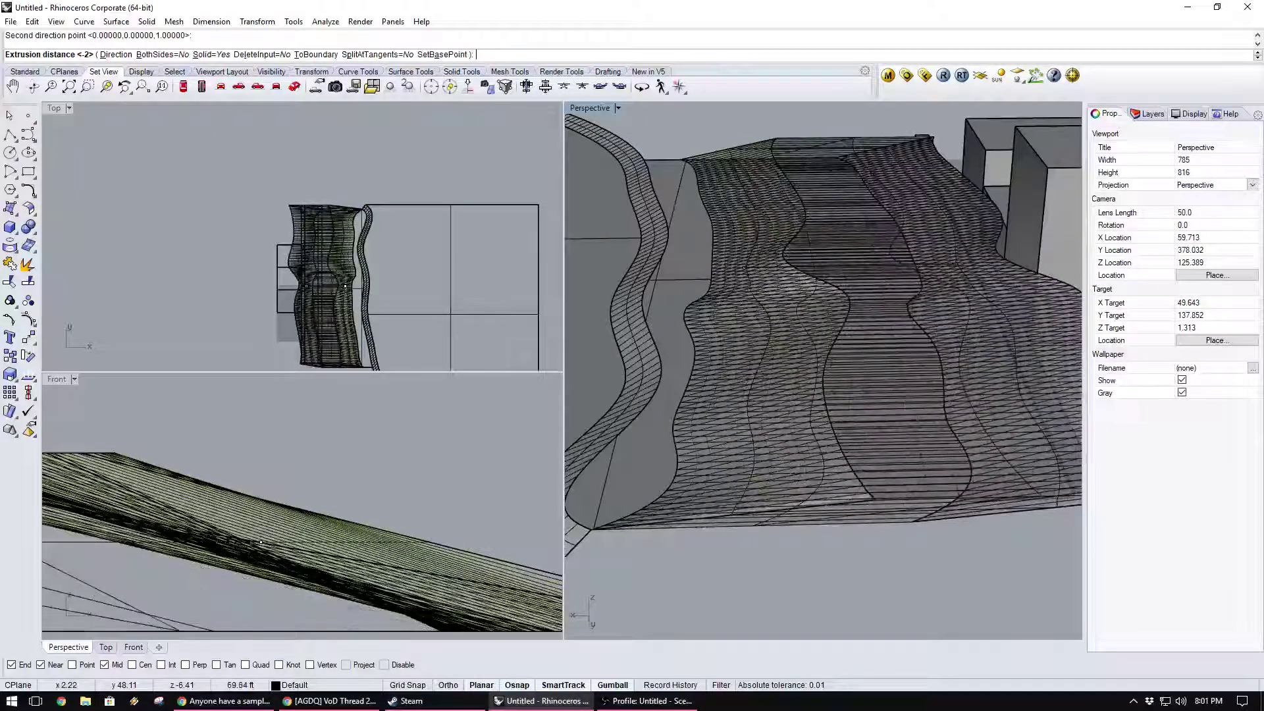
scroll(955, 550, "down", 2)
scroll(960, 550, "down", 2)
right_click_drag(960, 549, 940, 503)
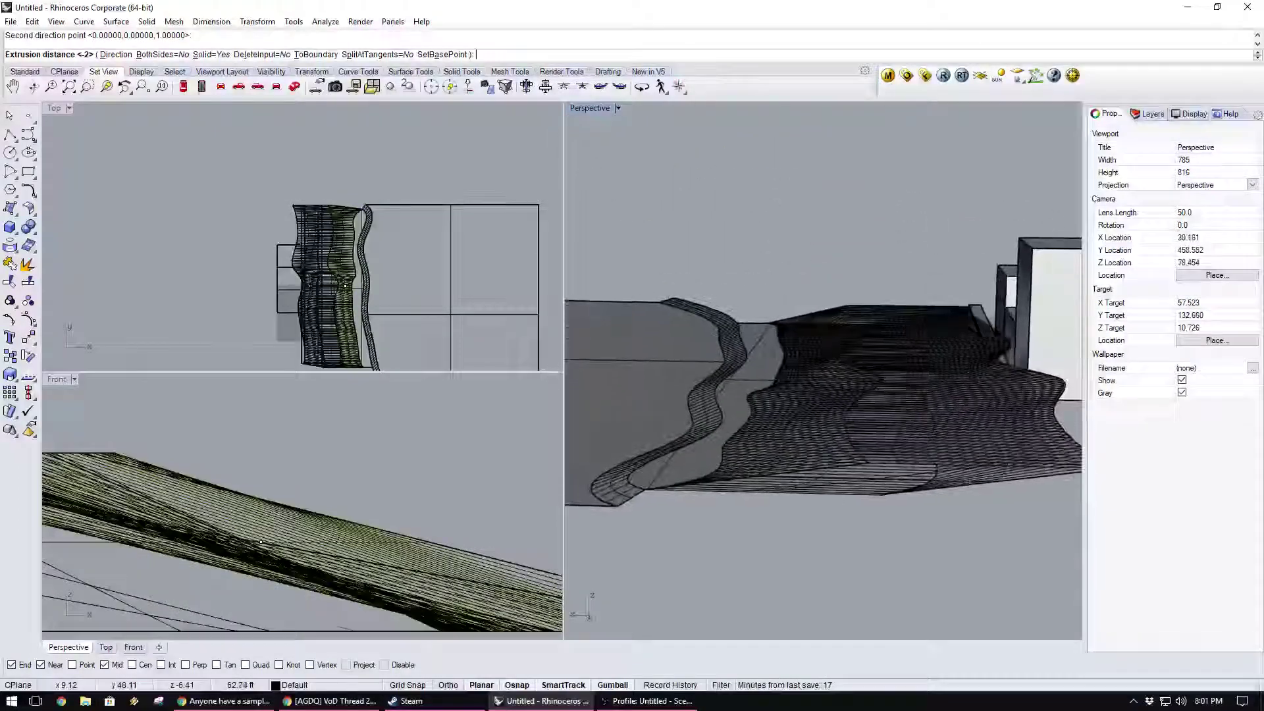
left_click(946, 503)
left_click(822, 527)
Contour the closed slope solid vertically with contours spaced 5 inches apart, setting the base point and downward direction in the Front view.
right_click_drag(884, 514, 886, 545)
right_click_drag(803, 356, 822, 421)
right_click_drag(790, 461, 1040, 309, "shift")
right_click_drag(961, 447, 921, 389, "shift")
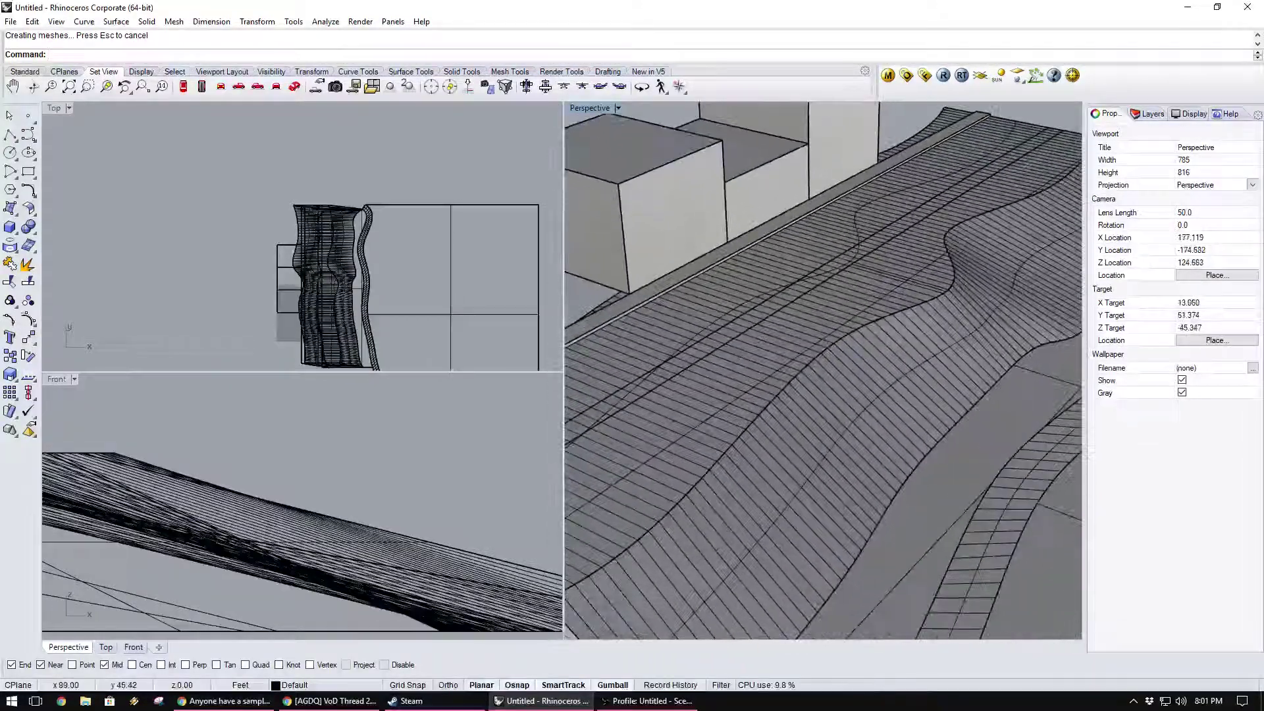
scroll(918, 375, "down", 8)
left_click(814, 451)
left_click(835, 464)
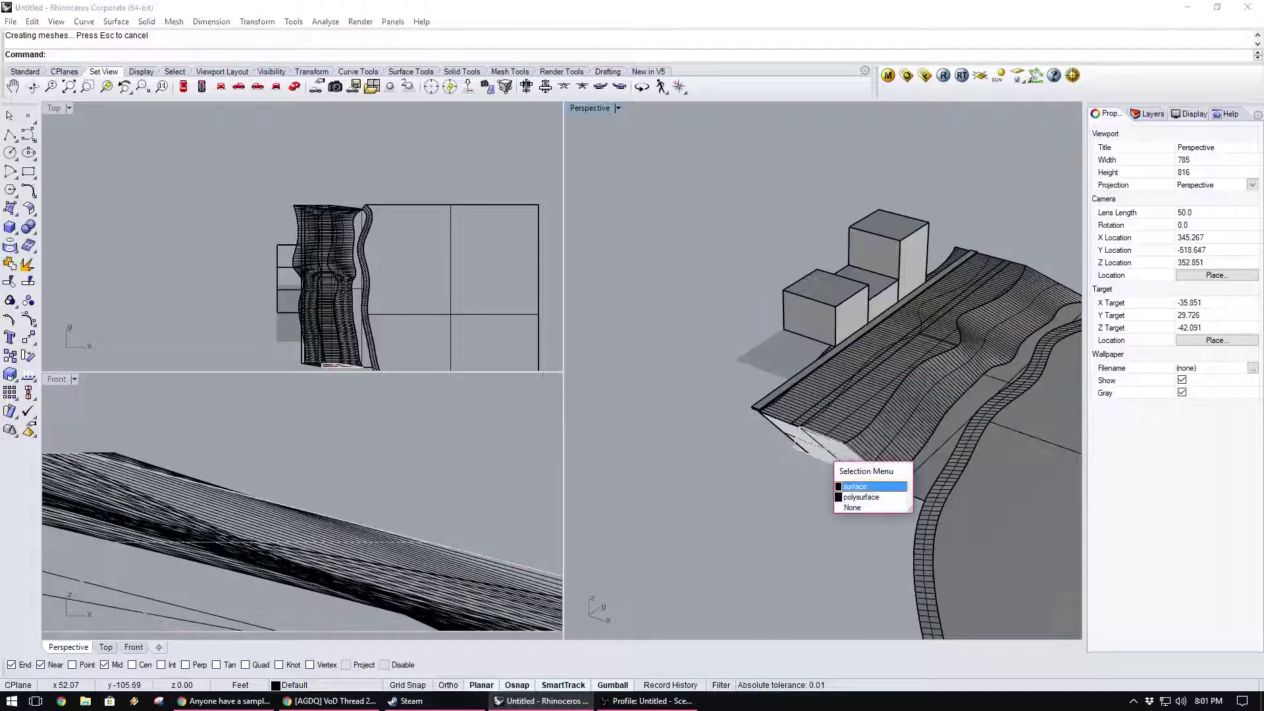
left_click(861, 497)
right_click_drag(861, 490, 934, 537)
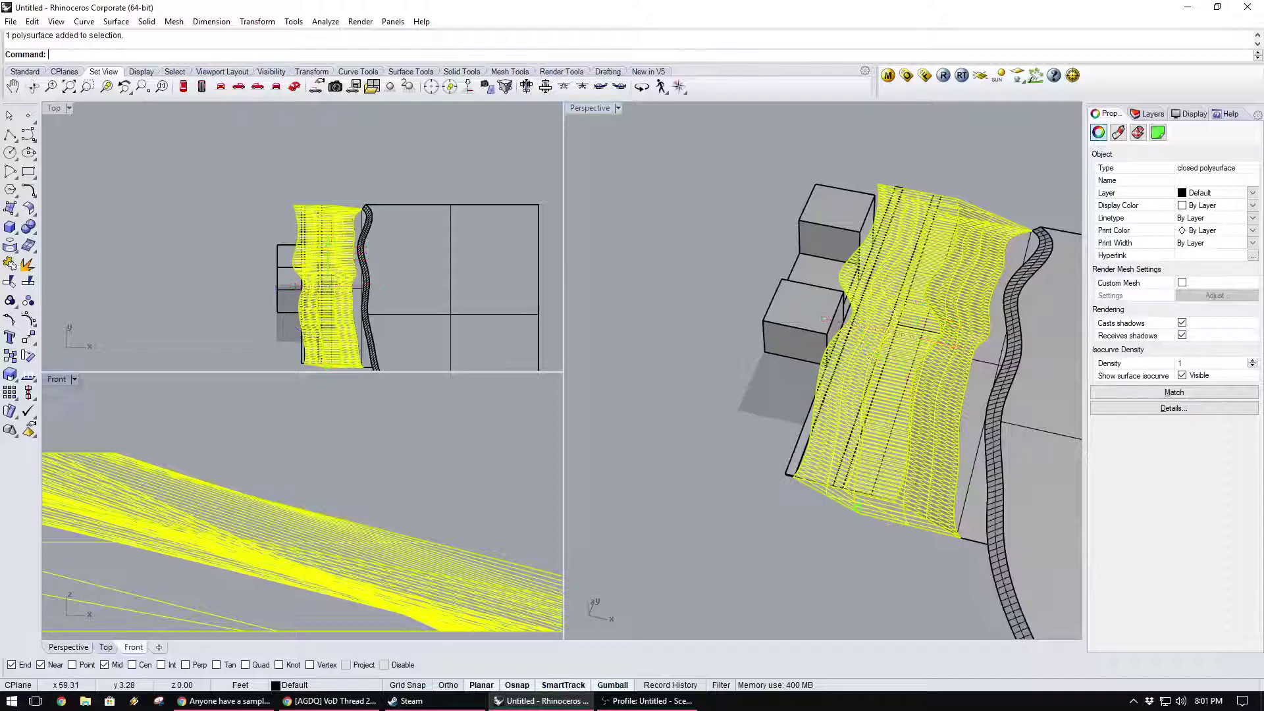
scroll(303, 507, "down", 3)
key("Return")
left_click(284, 411)
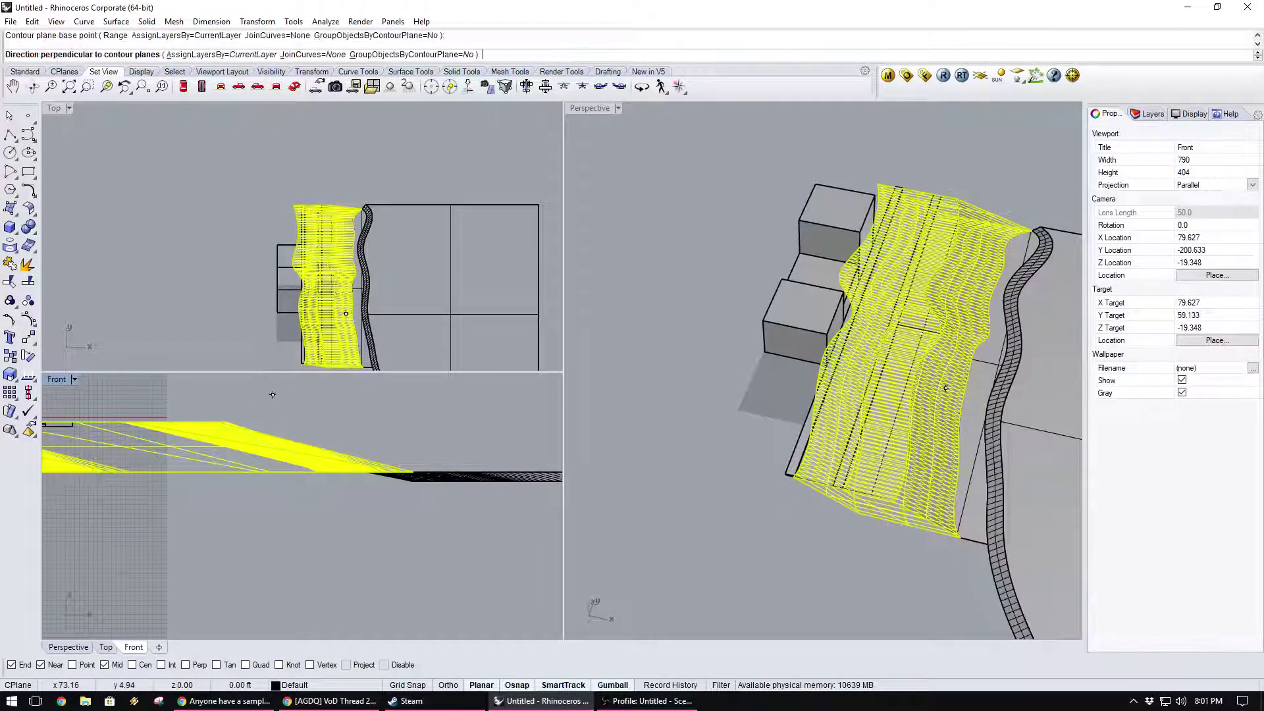
left_click(284, 516)
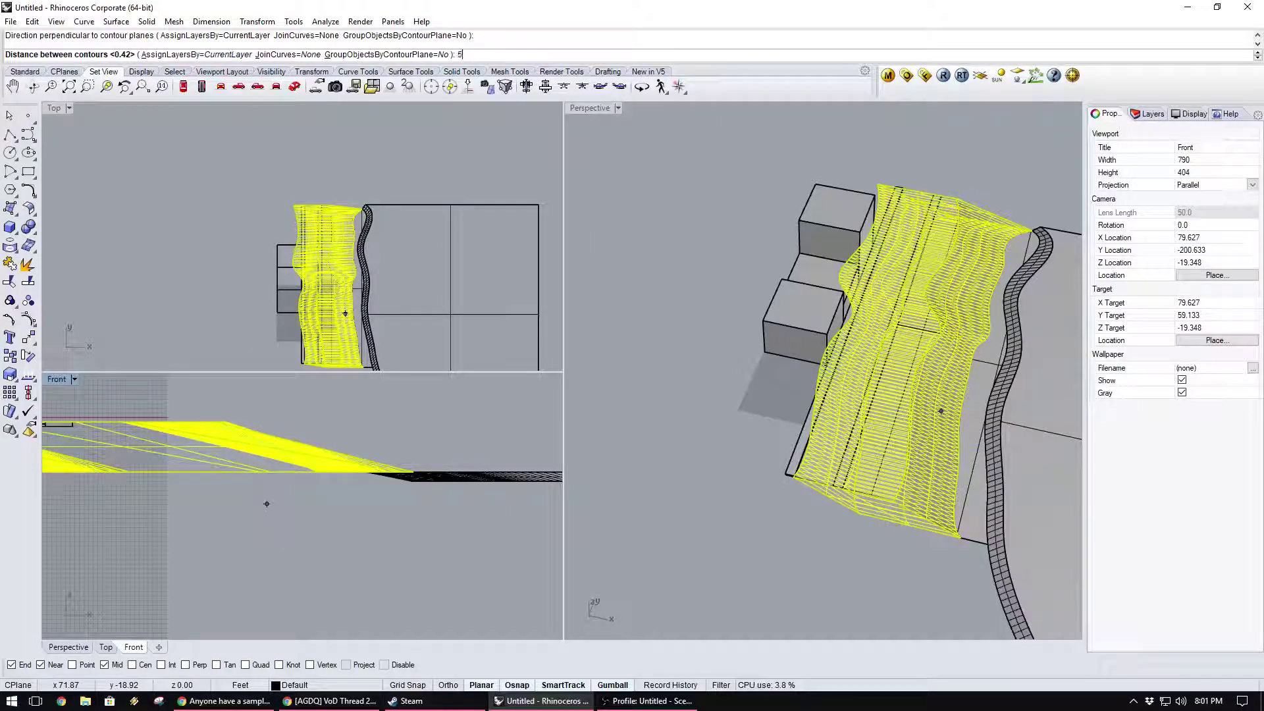
key("Return")
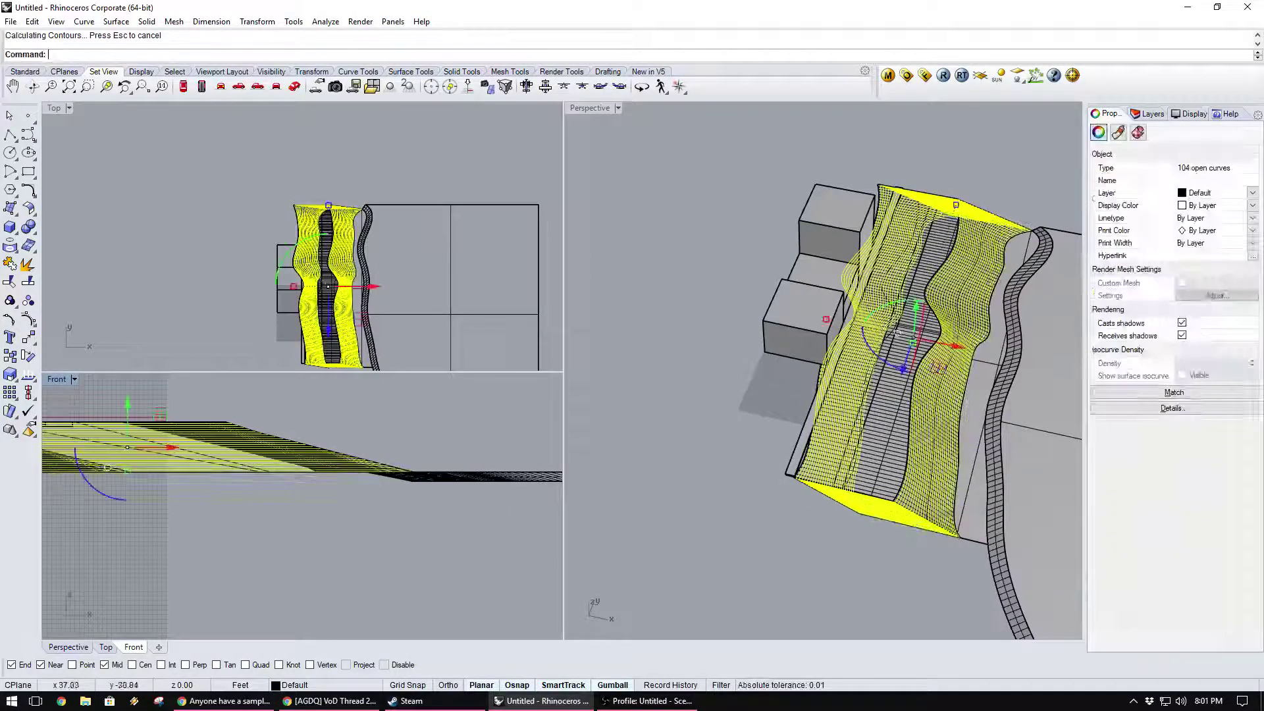
Delete the extruded slope solid, keeping only its contour curves.
scroll(898, 333, "up", 8)
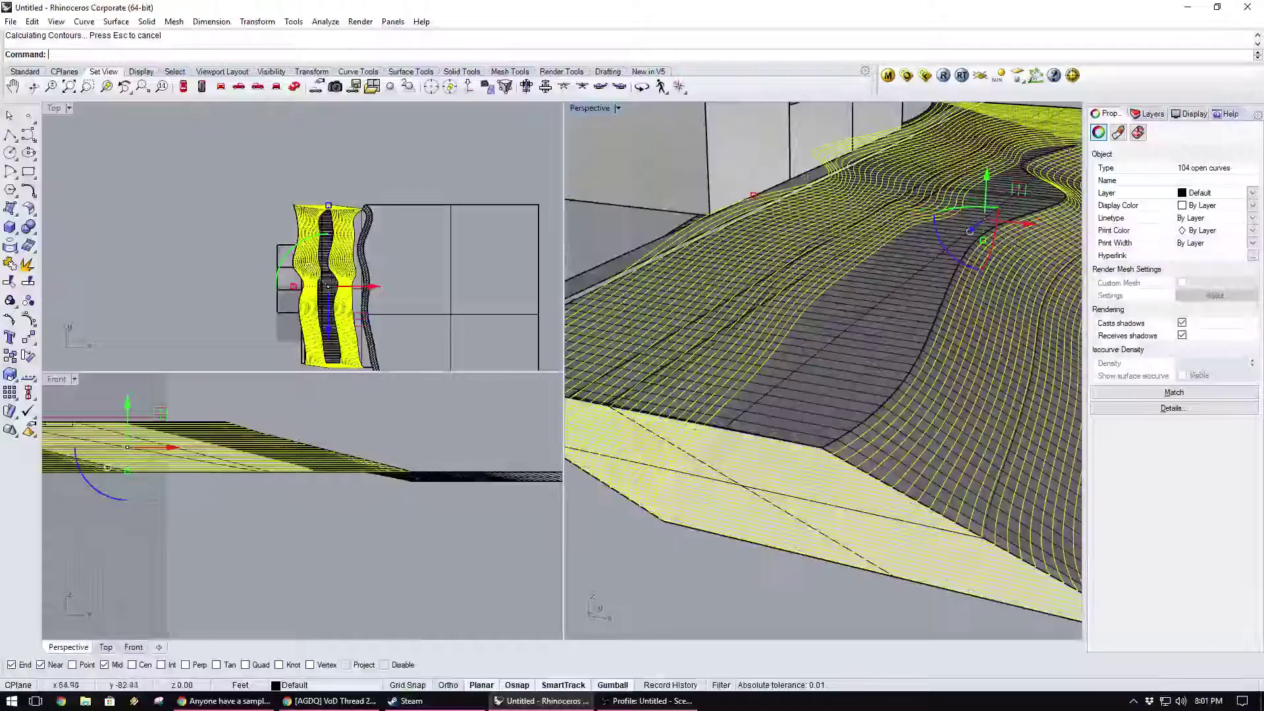
scroll(823, 368, "up", 5)
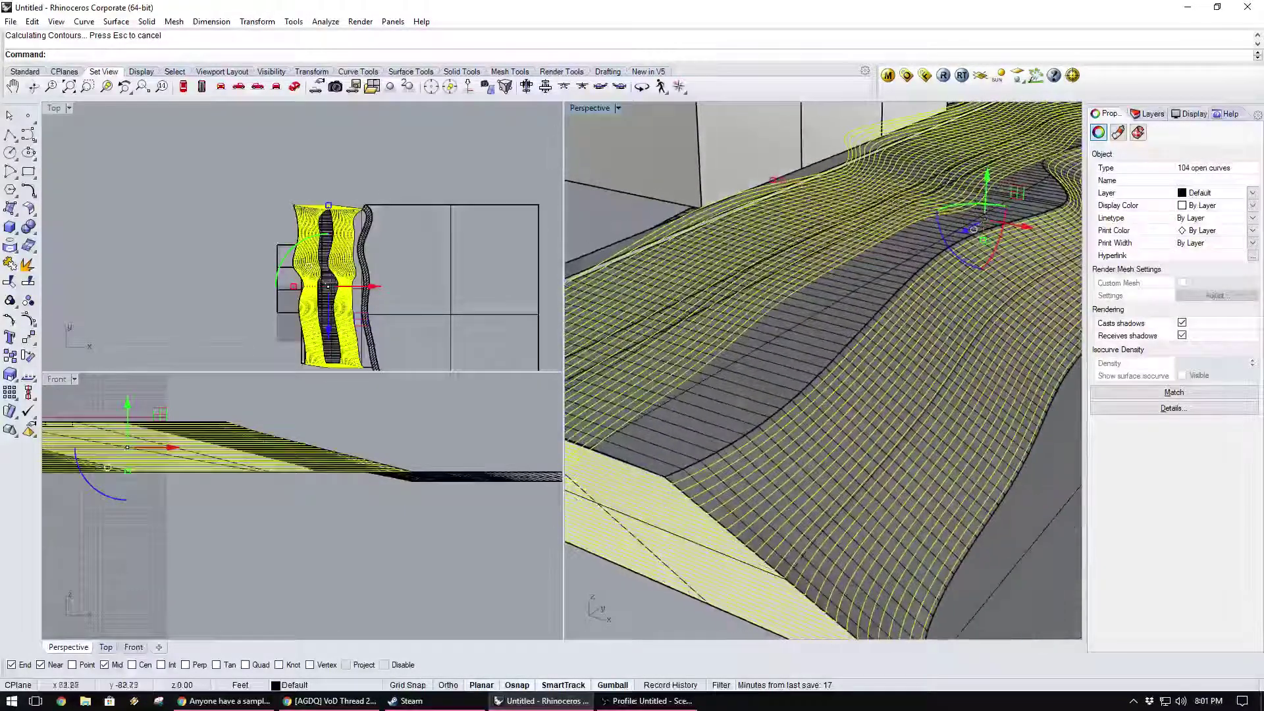
scroll(823, 368, "down", 10)
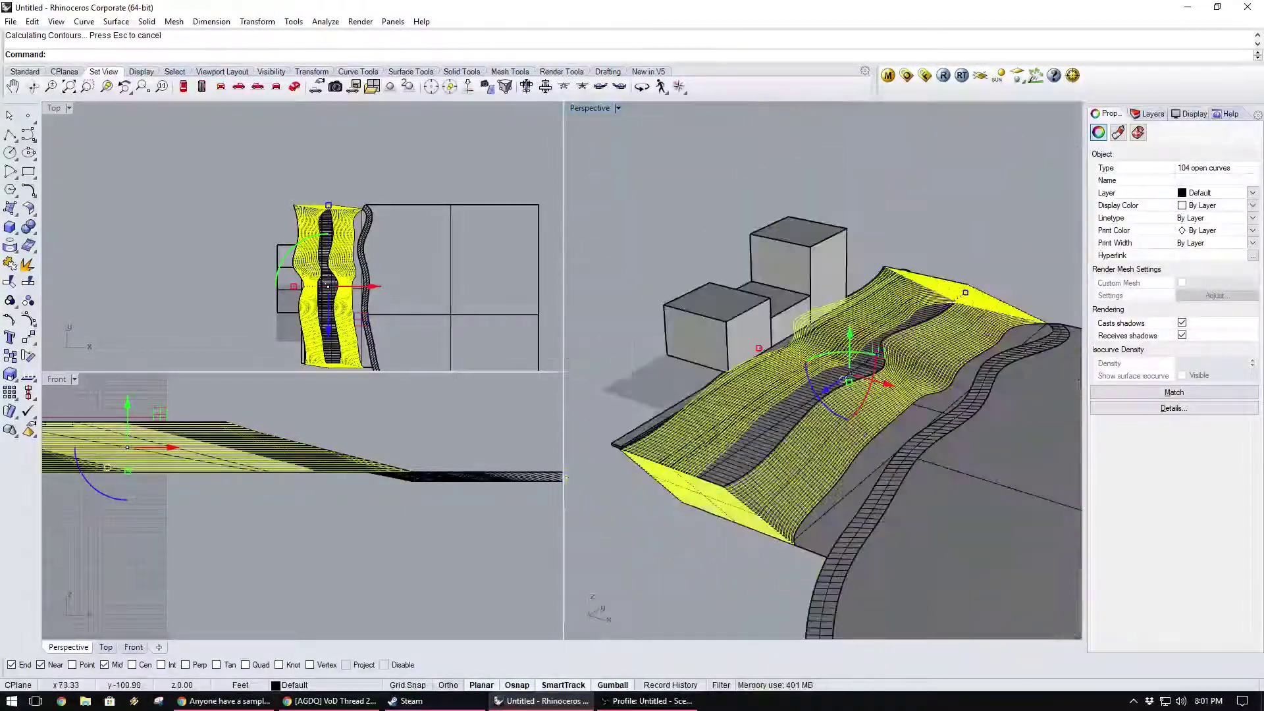
key("Escape")
scroll(727, 541, "up", 5)
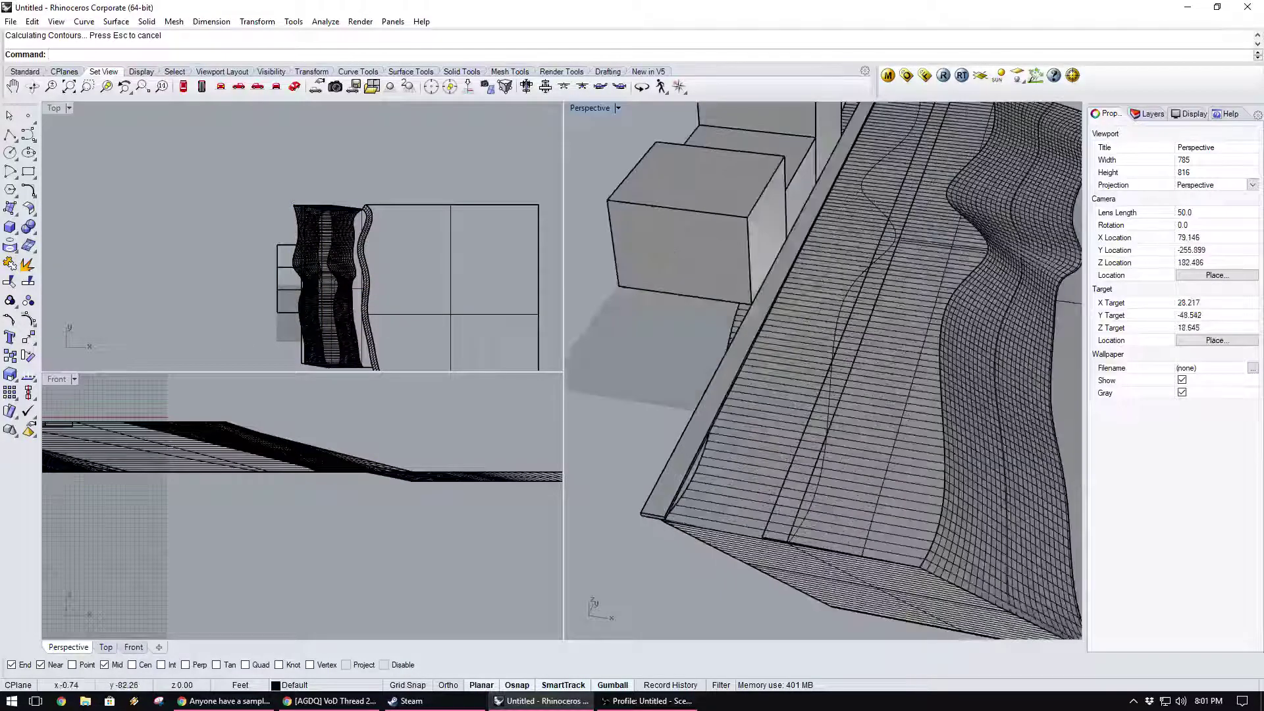
left_click(670, 515)
key("Escape")
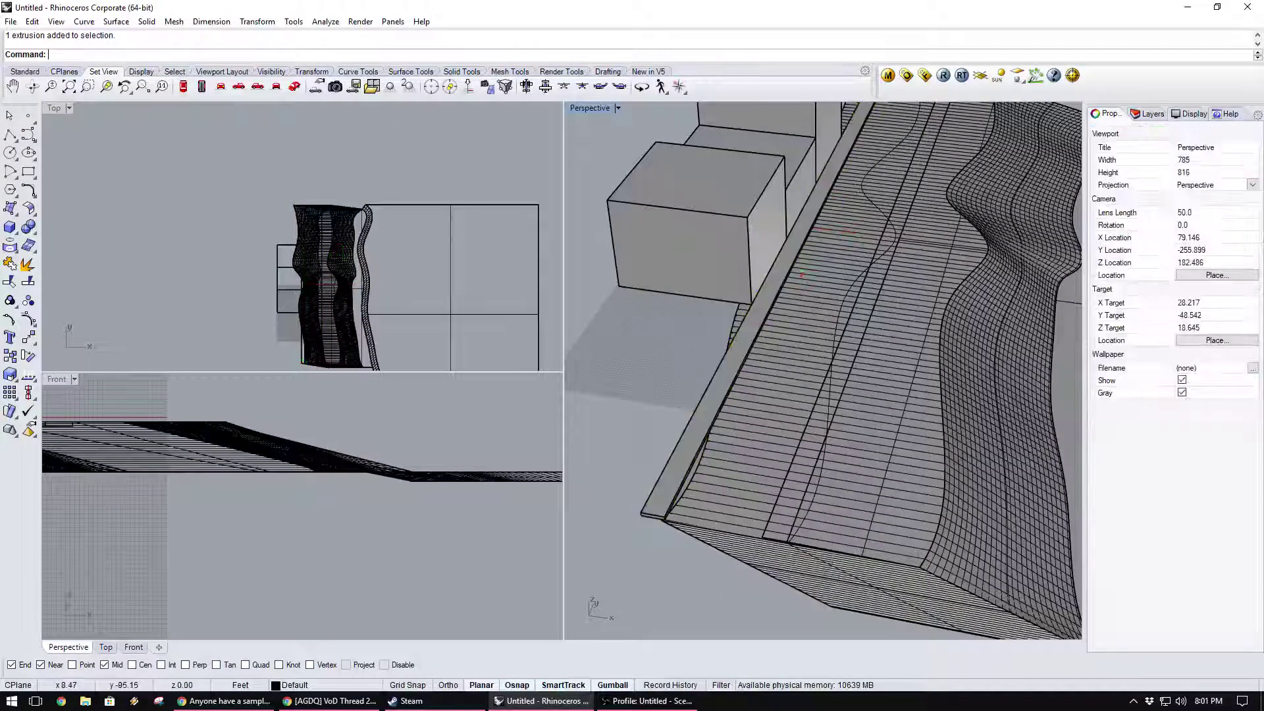
left_click(694, 540)
key("Delete")
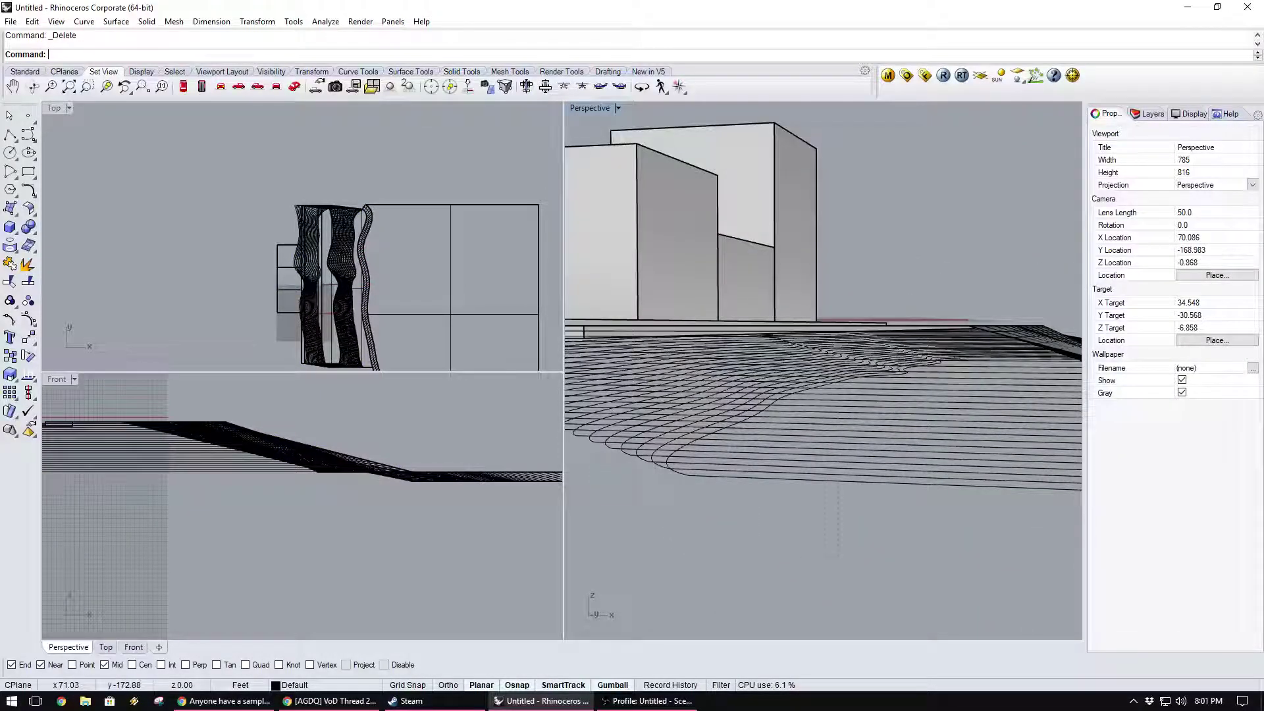
left_click_drag(838, 557, 824, 478)
left_click(200, 531)
right_click_drag(201, 533, 471, 562)
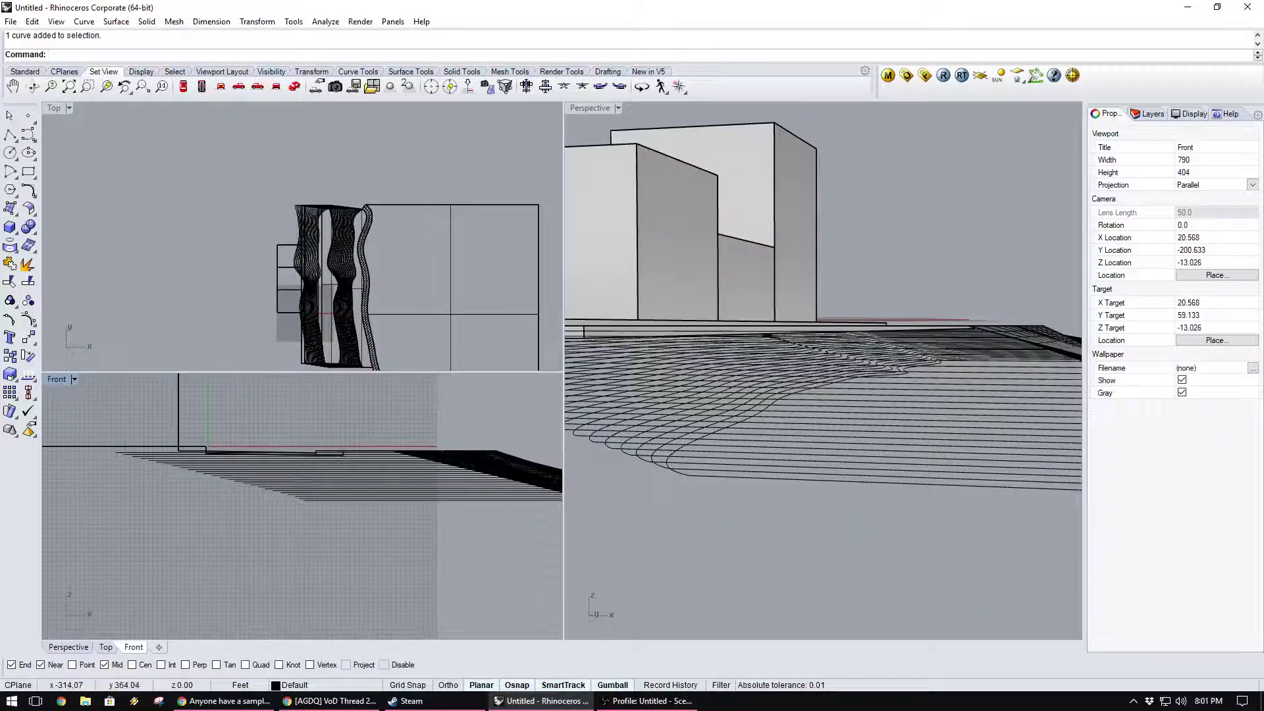
left_click(32, 21)
left_click(296, 311)
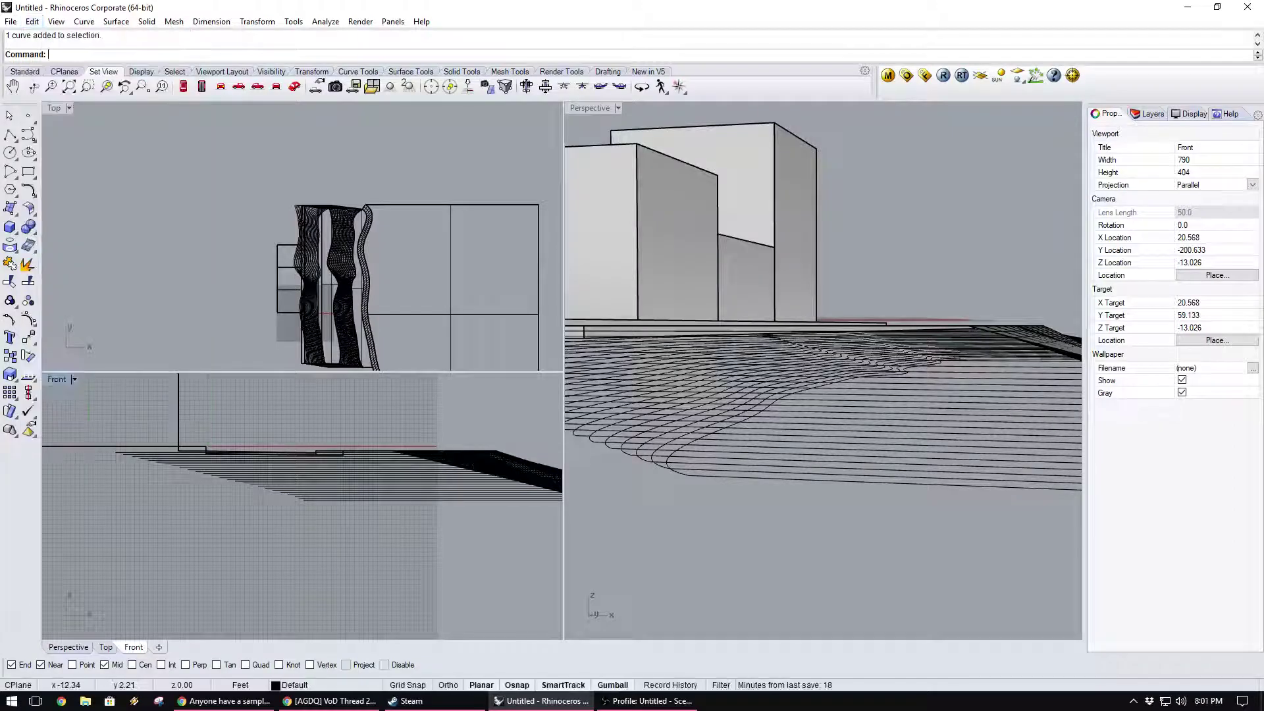
scroll(356, 454, "up", 14)
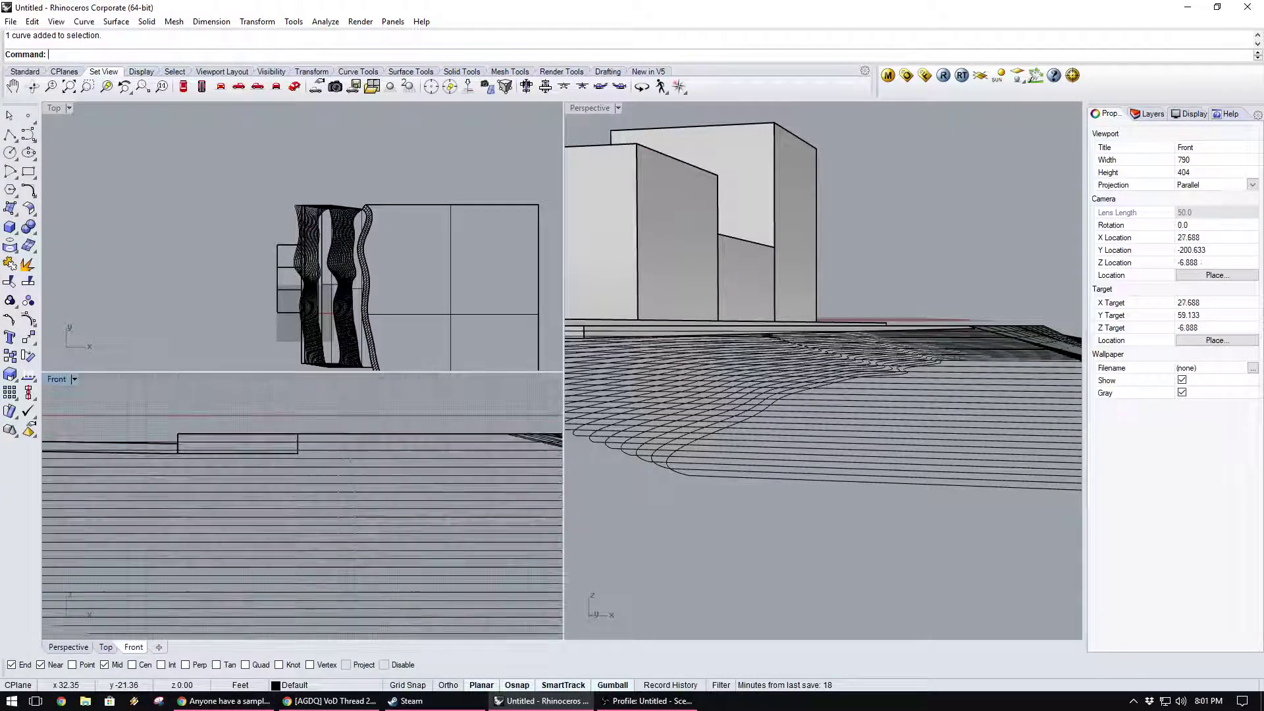
left_click_drag(355, 630, 326, 438)
scroll(317, 453, "down", 14)
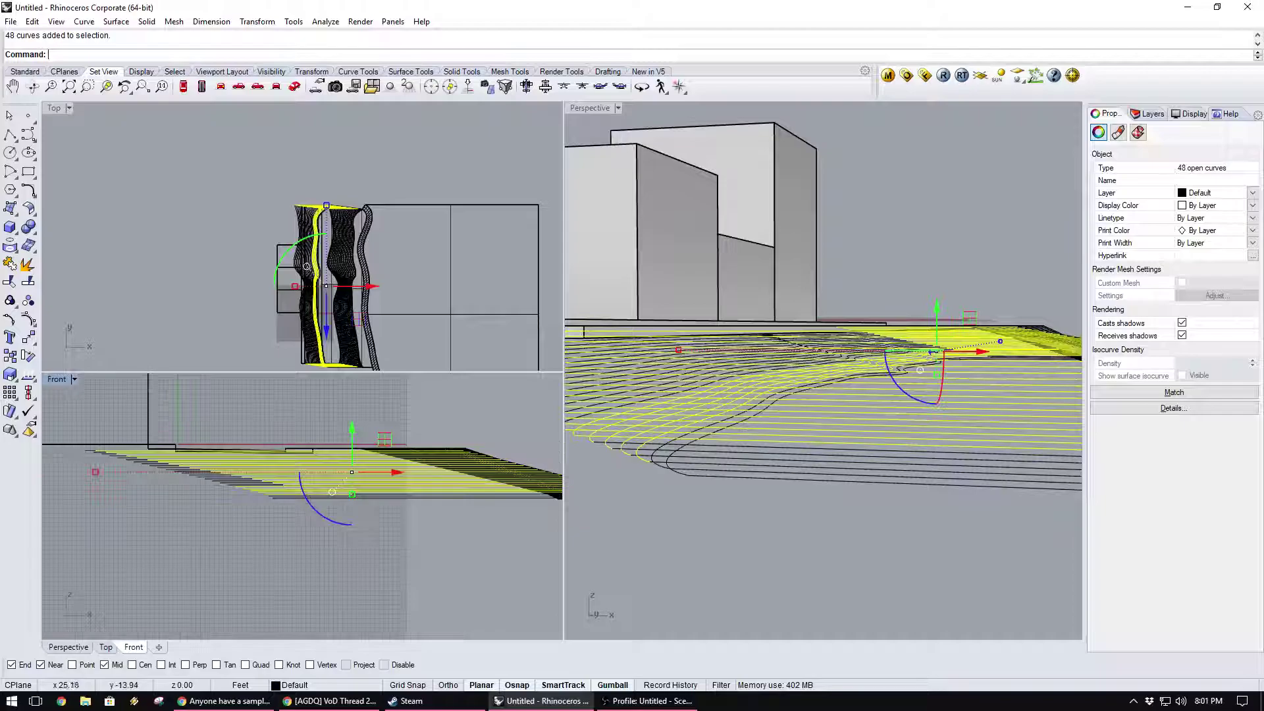
right_click_drag(784, 395, 744, 435)
scroll(790, 381, "down", 8)
right_click_drag(665, 395, 649, 395)
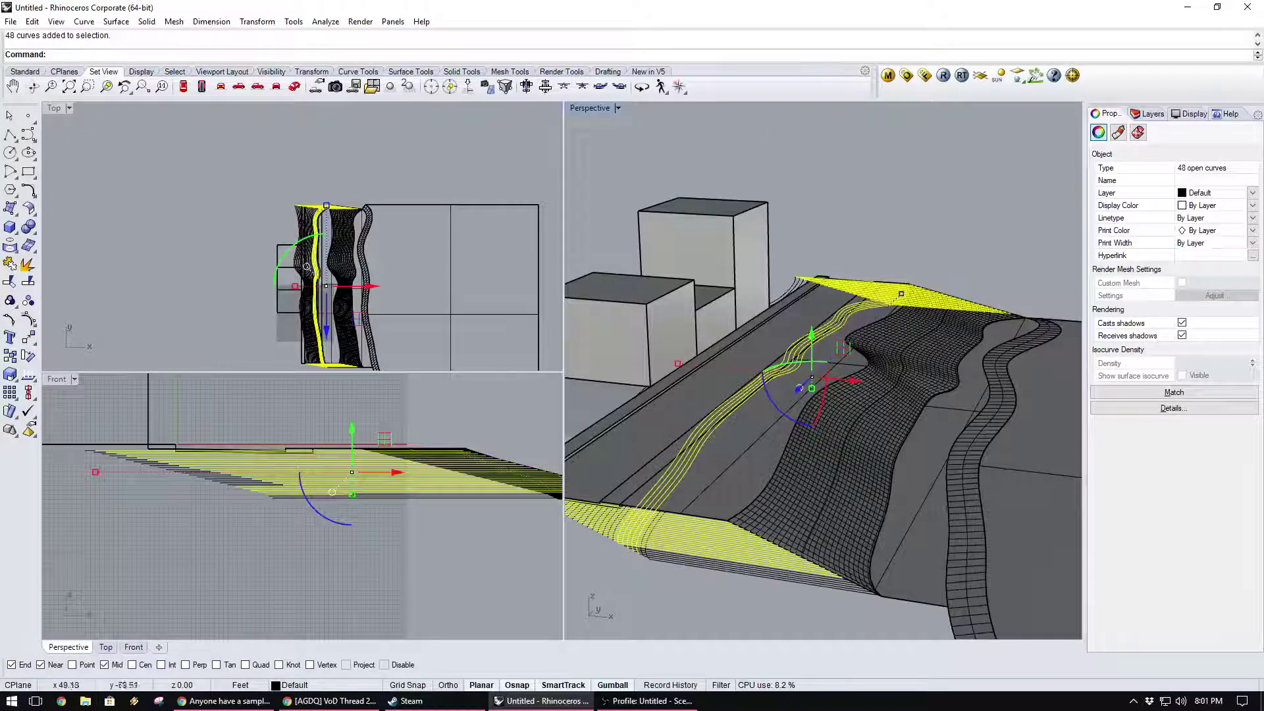
left_click(341, 537)
Select all curves in the model and join the contour segments into closed curves.
right_click_drag(448, 519, 331, 528)
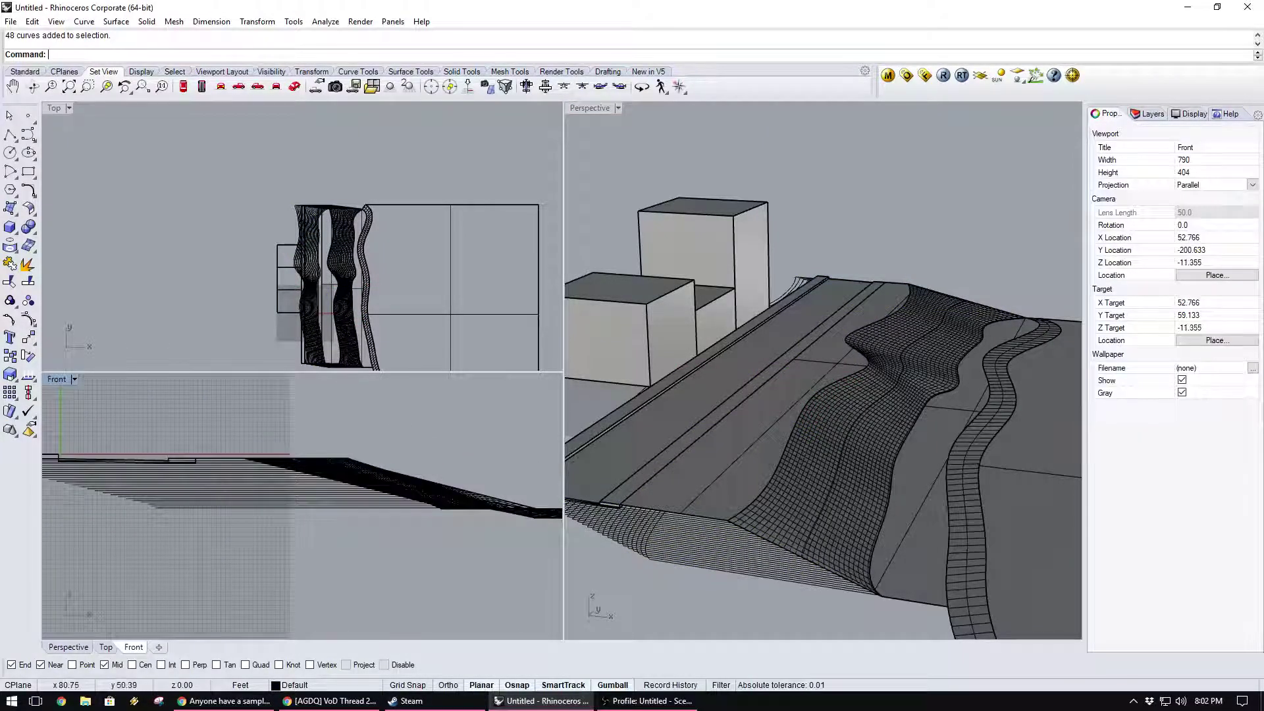
scroll(744, 428, "down", 6)
scroll(721, 464, "up", 8)
left_click(771, 454)
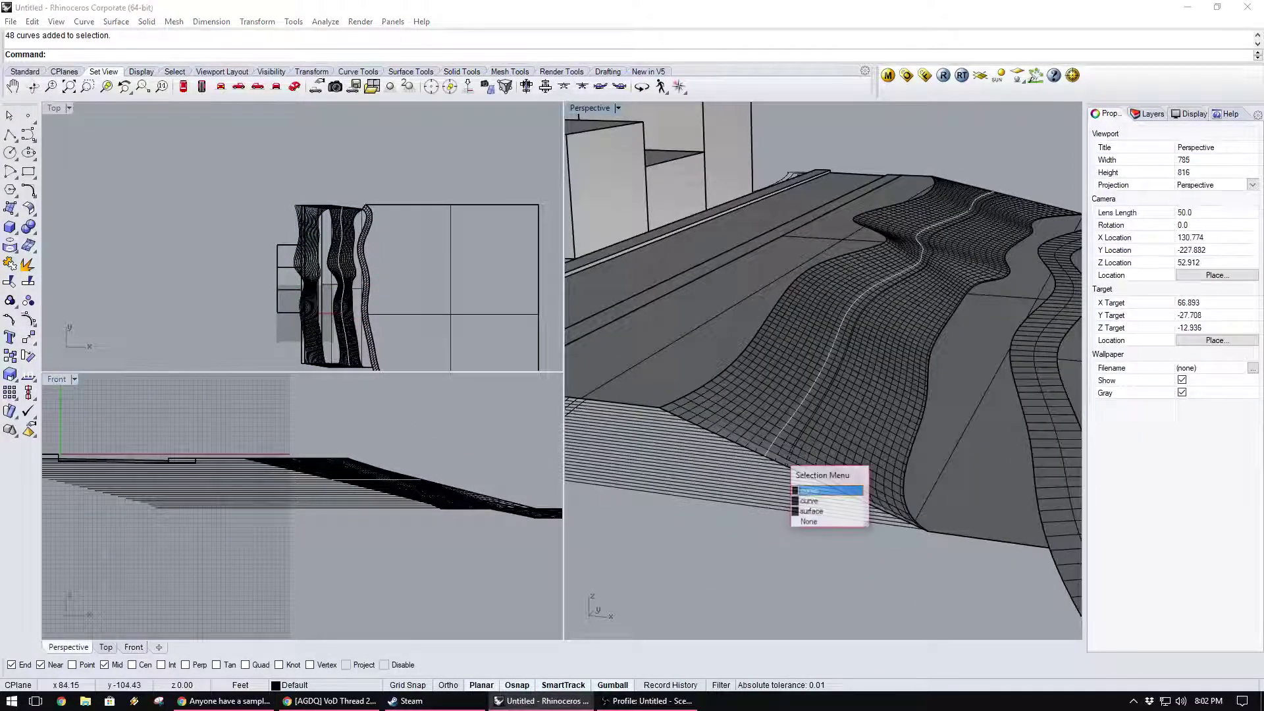
left_click(828, 491)
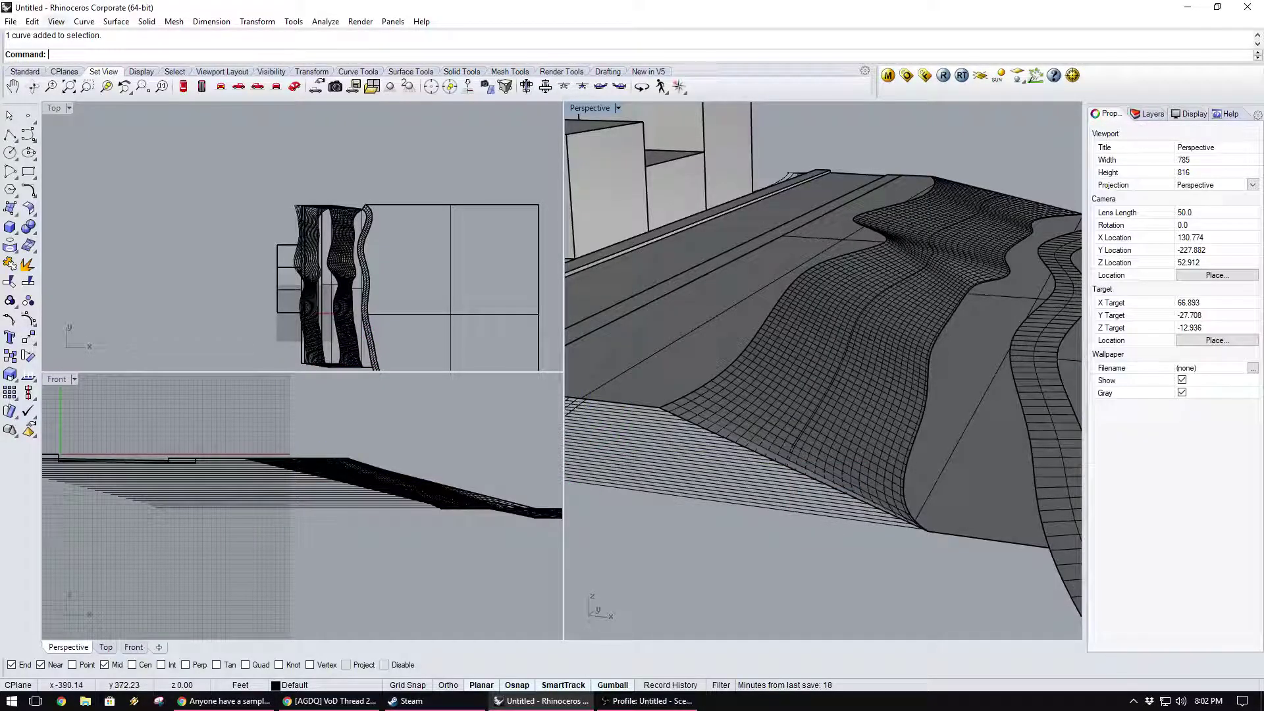
left_click(32, 21)
mouse_move(131, 162)
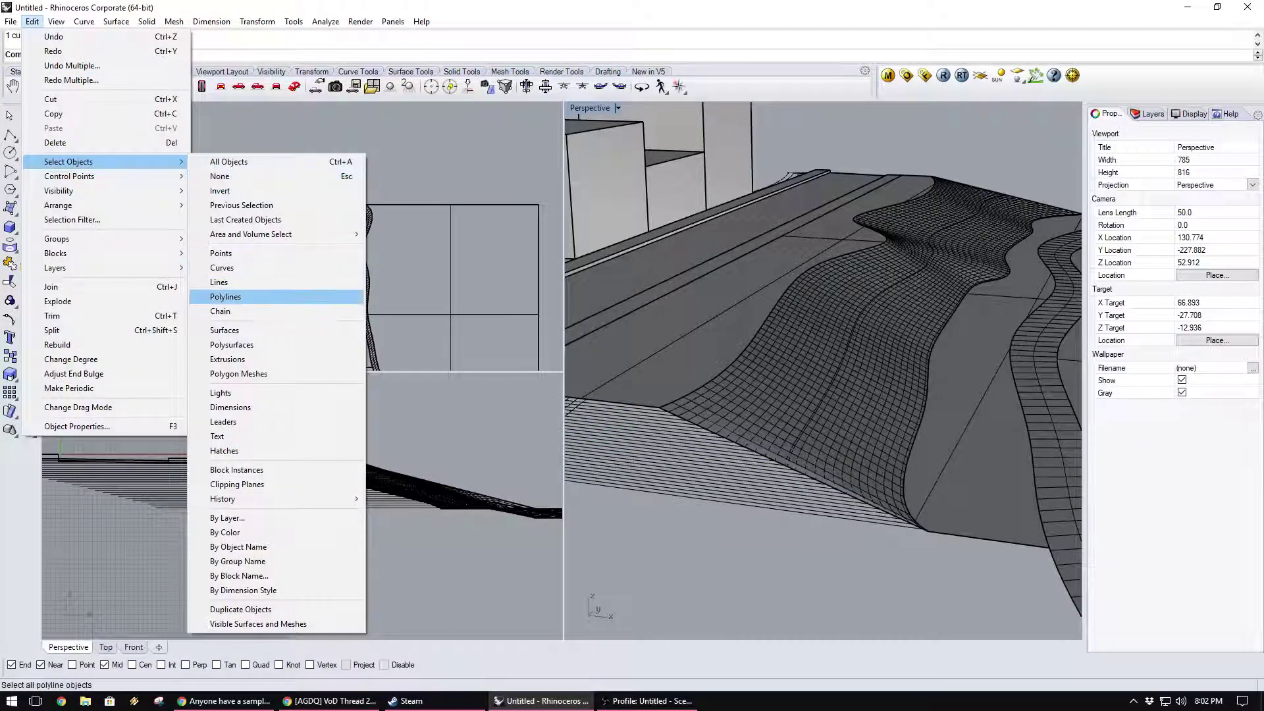
left_click(221, 267)
type("Join")
key("Return")
Exclude the wavy path's curves and the extra slope contour from the selection, and extrude the remaining closed contours as solids 5 inches high.
scroll(664, 260, "down", 5)
right_click_drag(728, 313, 750, 381)
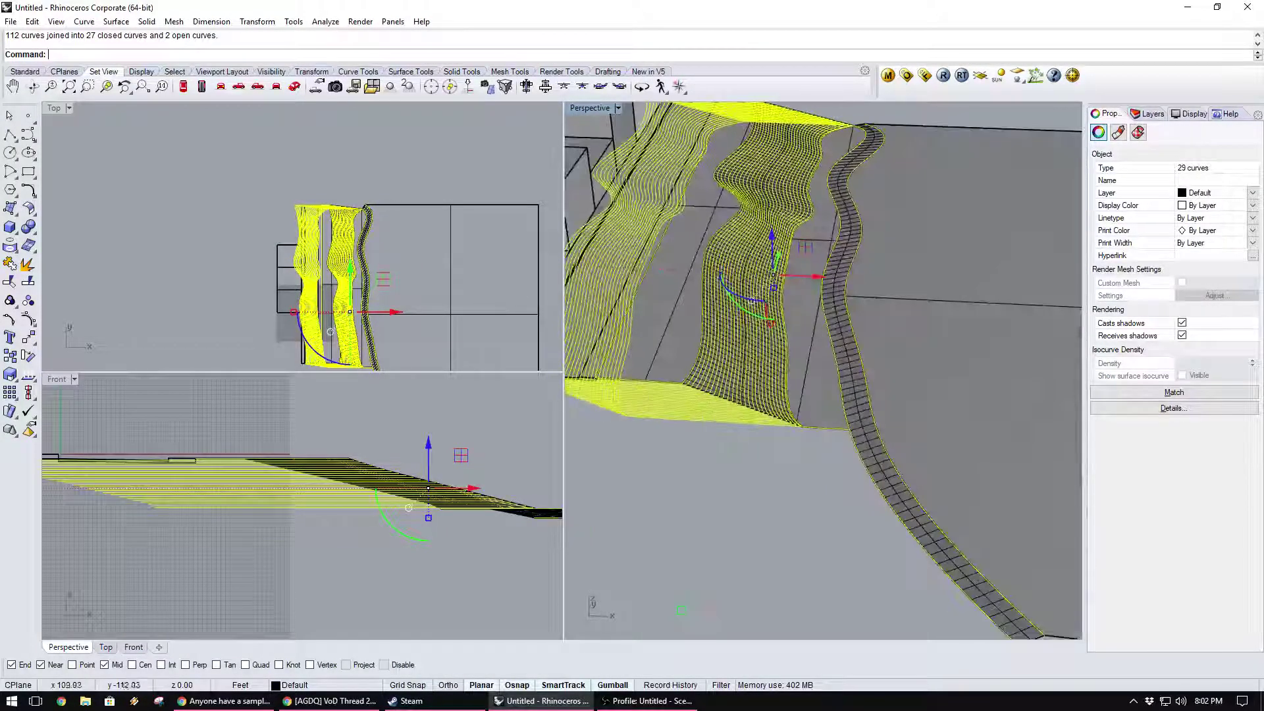
left_click_drag(913, 576, 835, 431, "ctrl")
right_click_drag(790, 395, 753, 316)
left_click(702, 328, "ctrl")
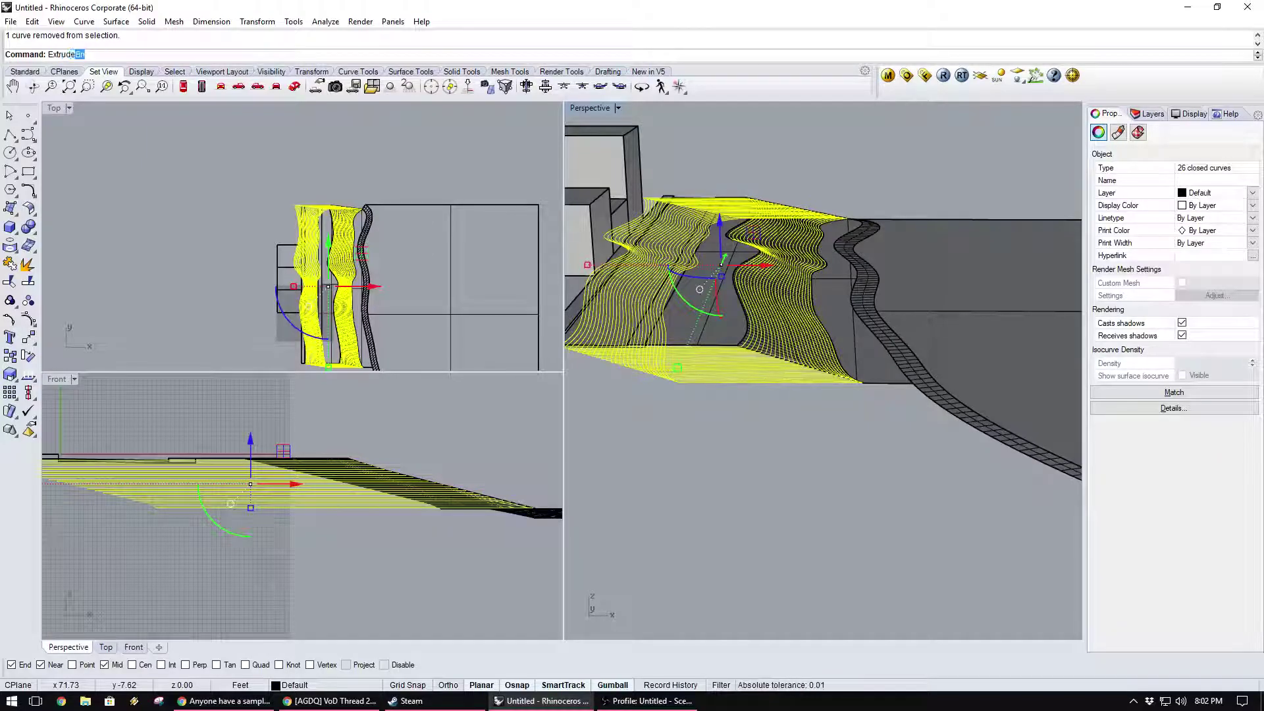
key("Return")
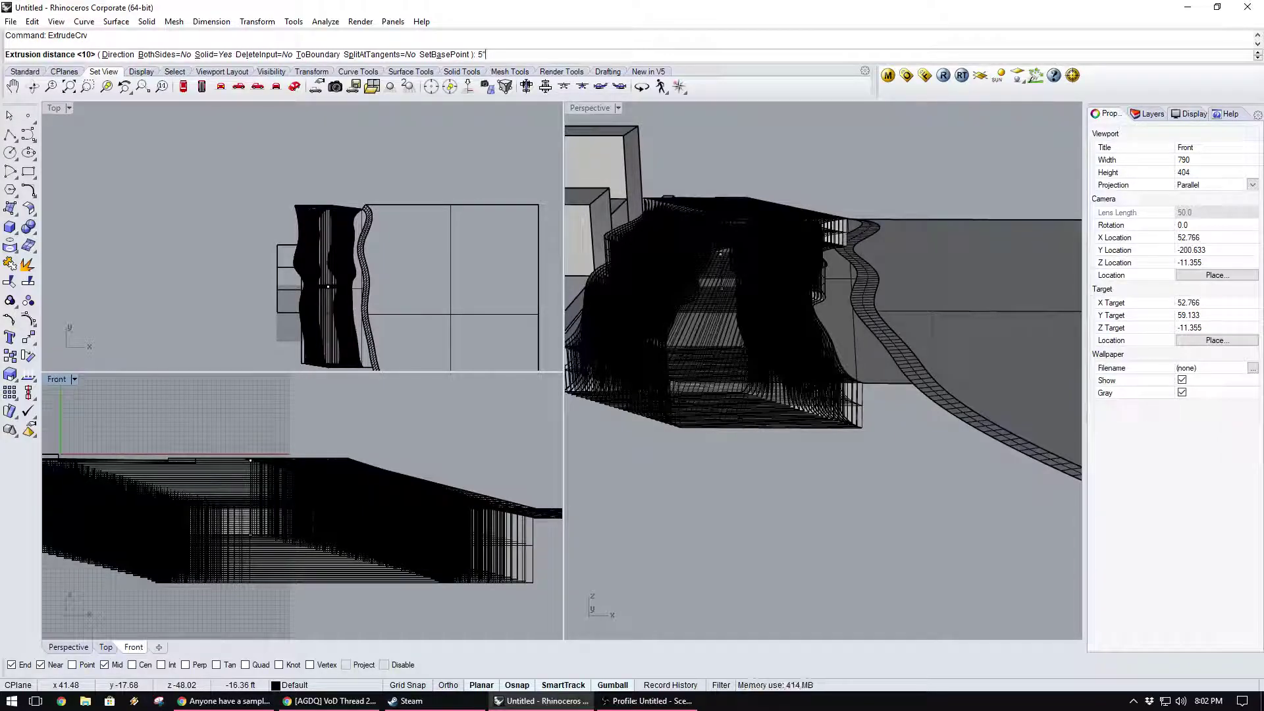
type("5'")
key("Return")
left_click(734, 461)
Examine the extruded curved steps up close and from several angles along the slope.
scroll(803, 284, "up", 8)
right_click_drag(823, 316, 737, 343)
right_click_drag(856, 389, 790, 421)
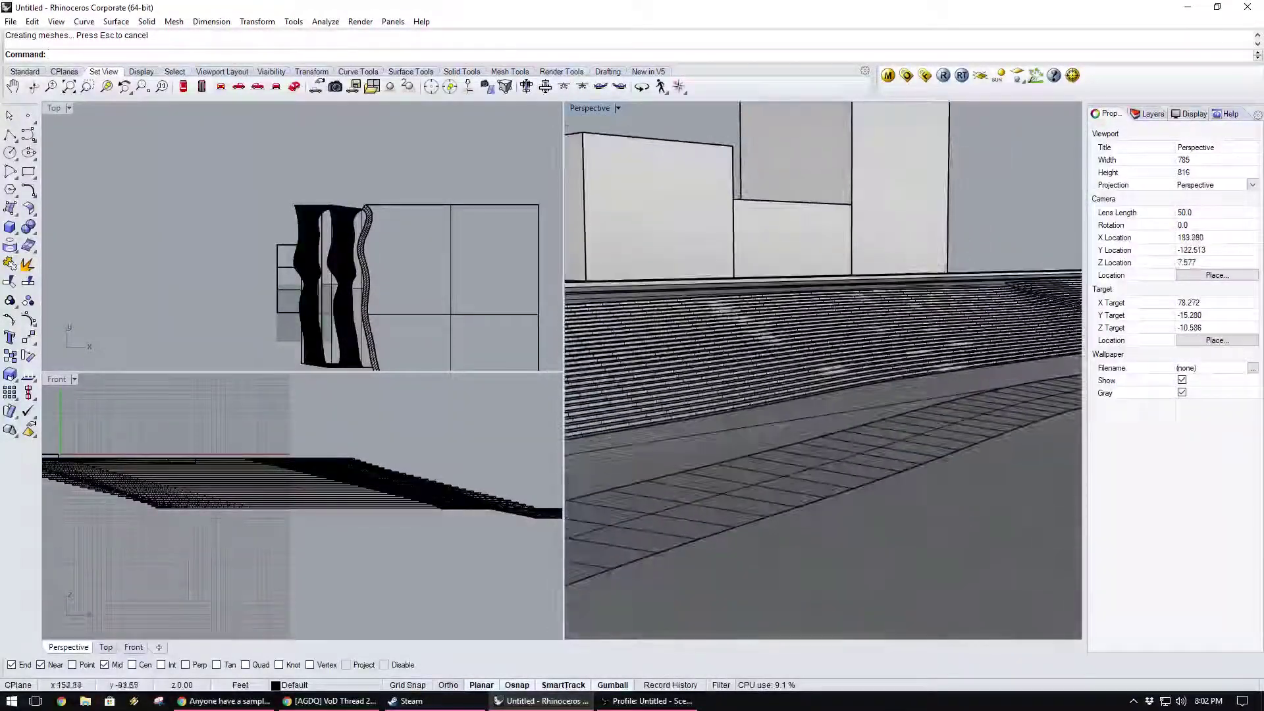
scroll(869, 398, "up", 12)
right_click_drag(869, 398, 930, 391)
right_click_drag(932, 349, 681, 458)
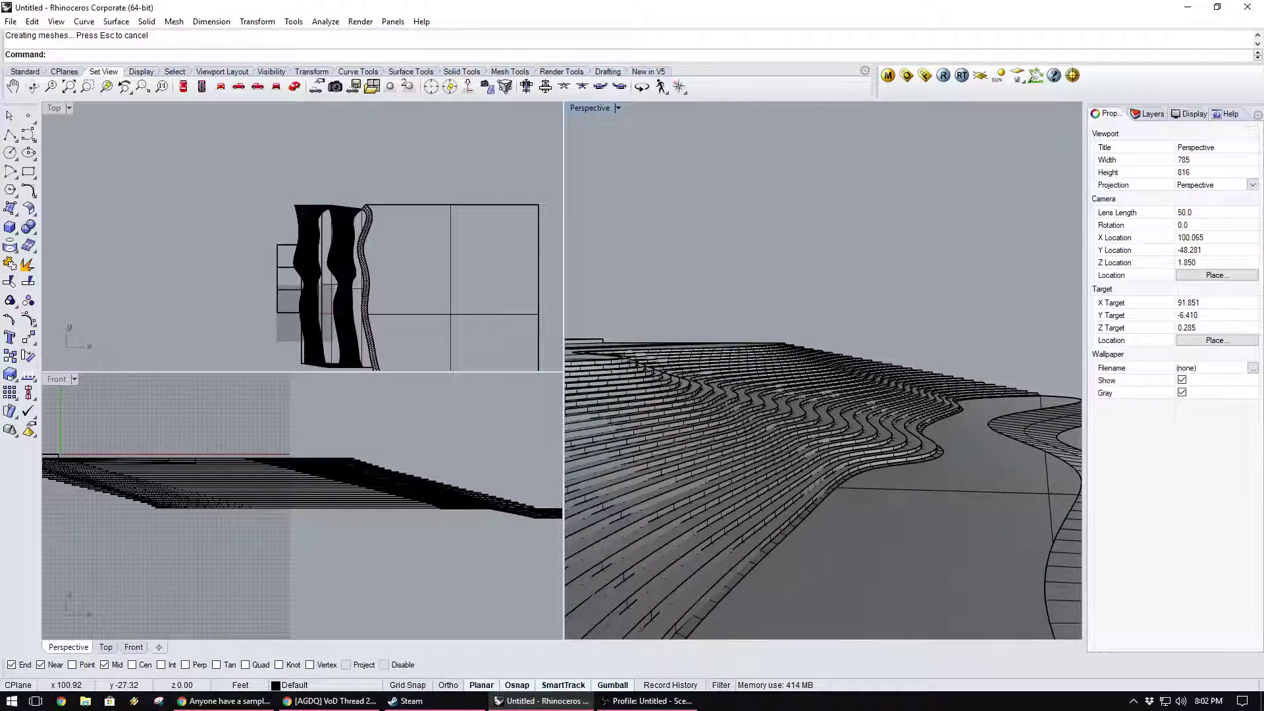
scroll(771, 283, "down", 6)
right_click_drag(770, 283, 731, 303)
scroll(724, 296, "down", 5)
left_click(794, 277)
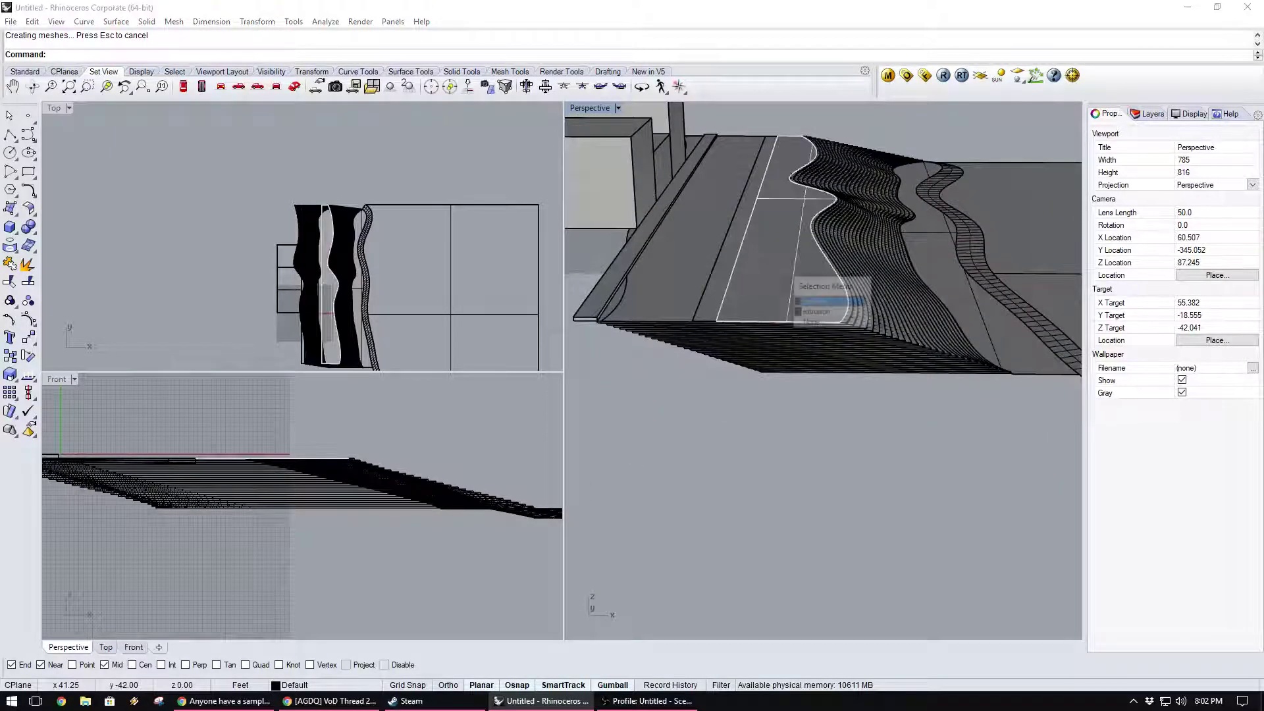
left_click(811, 323)
left_click(783, 275)
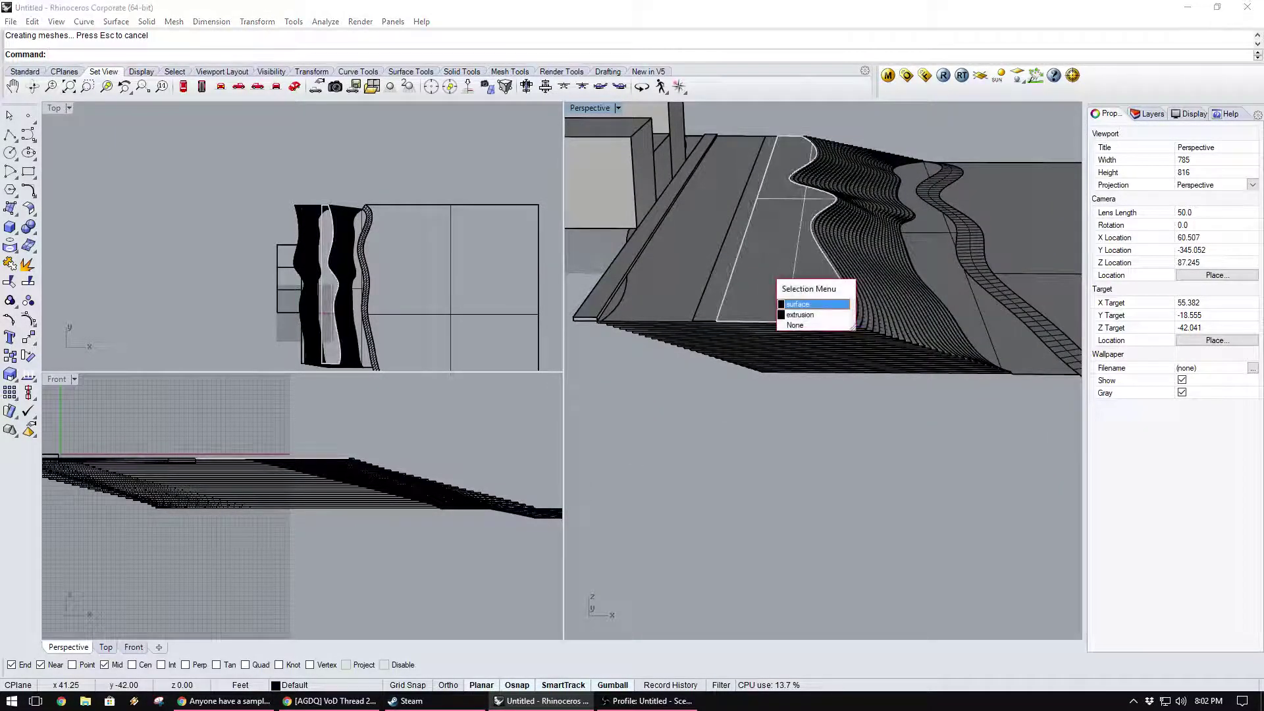
left_click(804, 298)
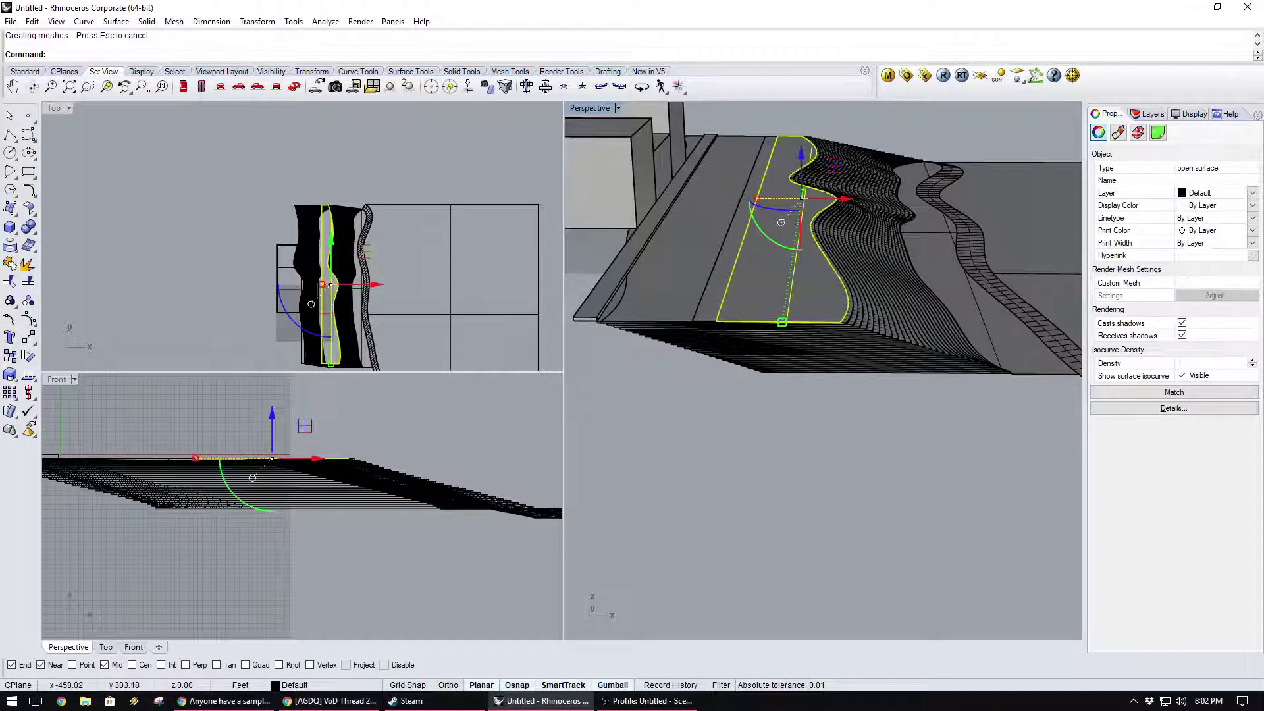
type("Extru")
key("Return")
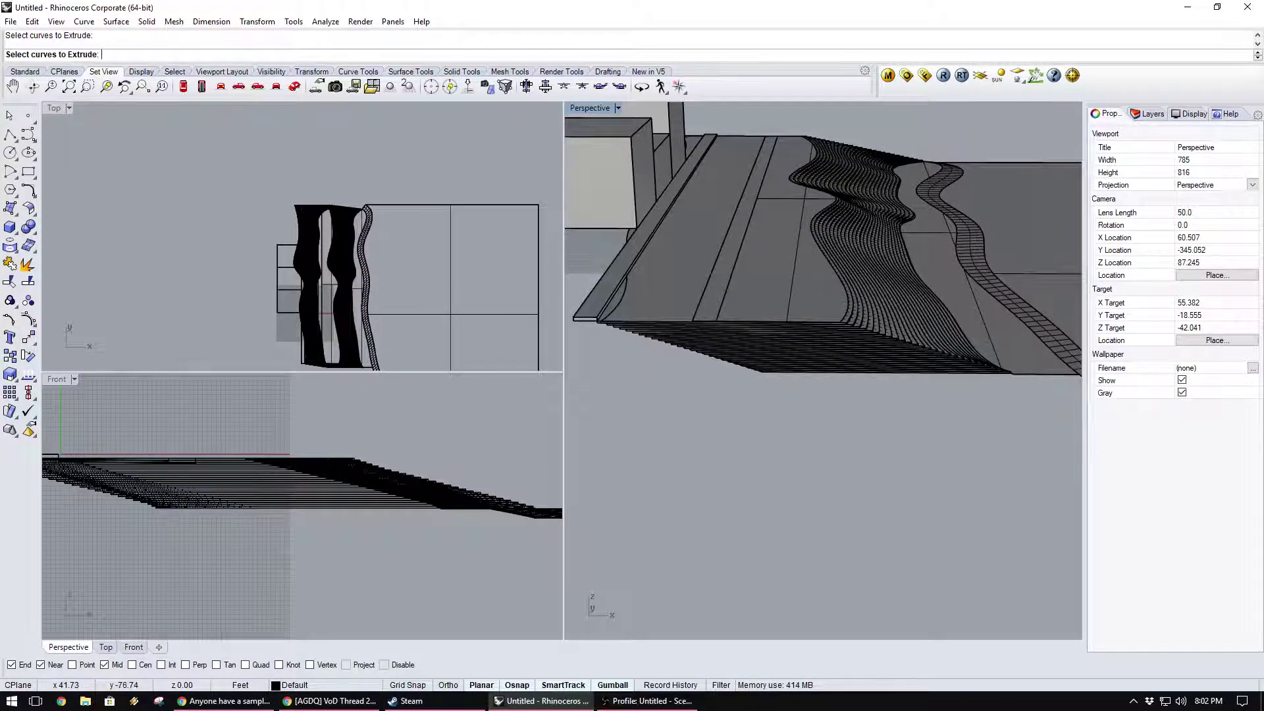
key("Escape")
Extrude the upper ground surface between the road and the steps downward as a solid, about 93 ft deep.
left_click(777, 298)
left_click(819, 332)
type("ExtrudeSrf")
key("Return")
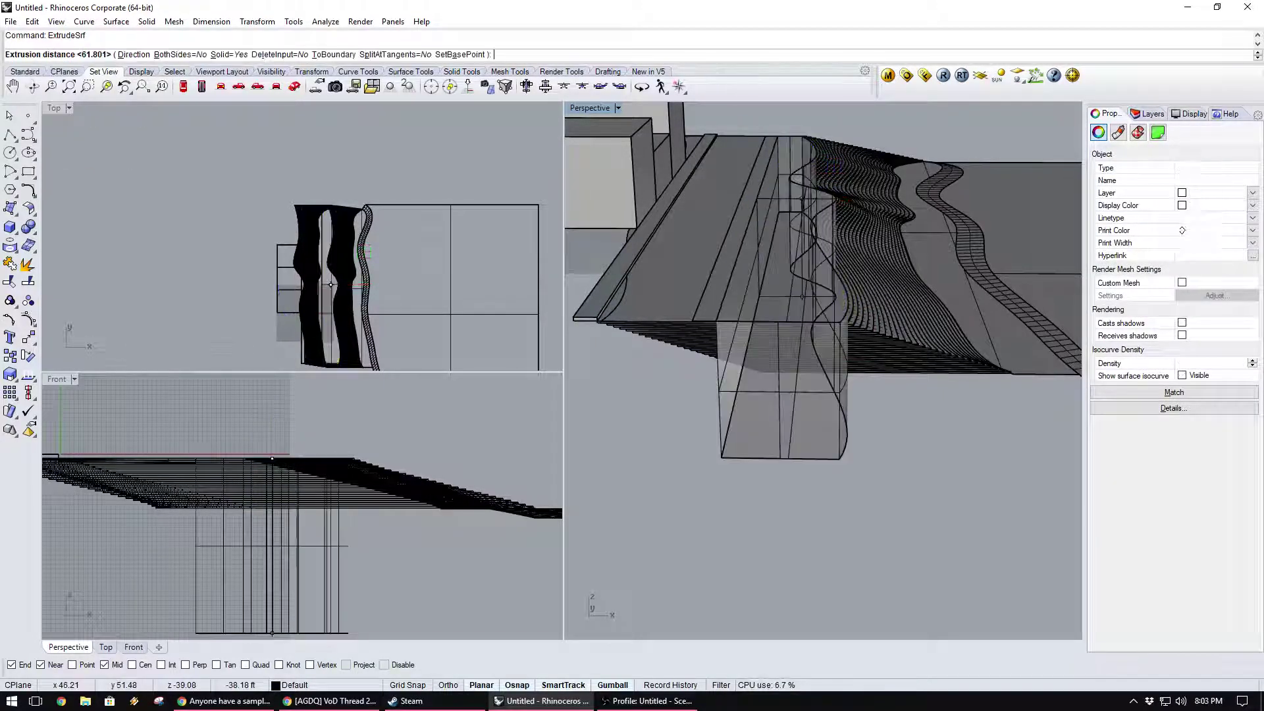
left_click(889, 416)
right_click_drag(896, 413, 846, 335)
scroll(846, 336, "down", 5)
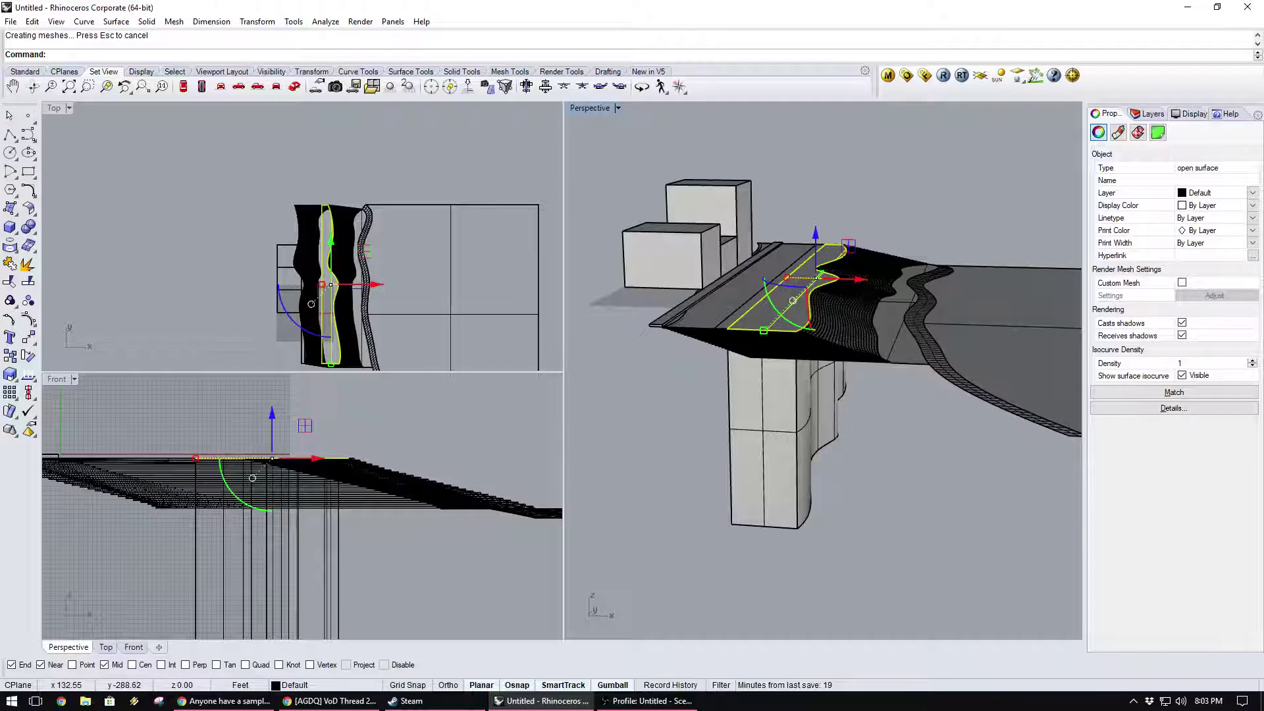
key("Escape")
Extrude the vertical end face of the downward ground solid outward past the end of the slope.
type("Extrudesrf")
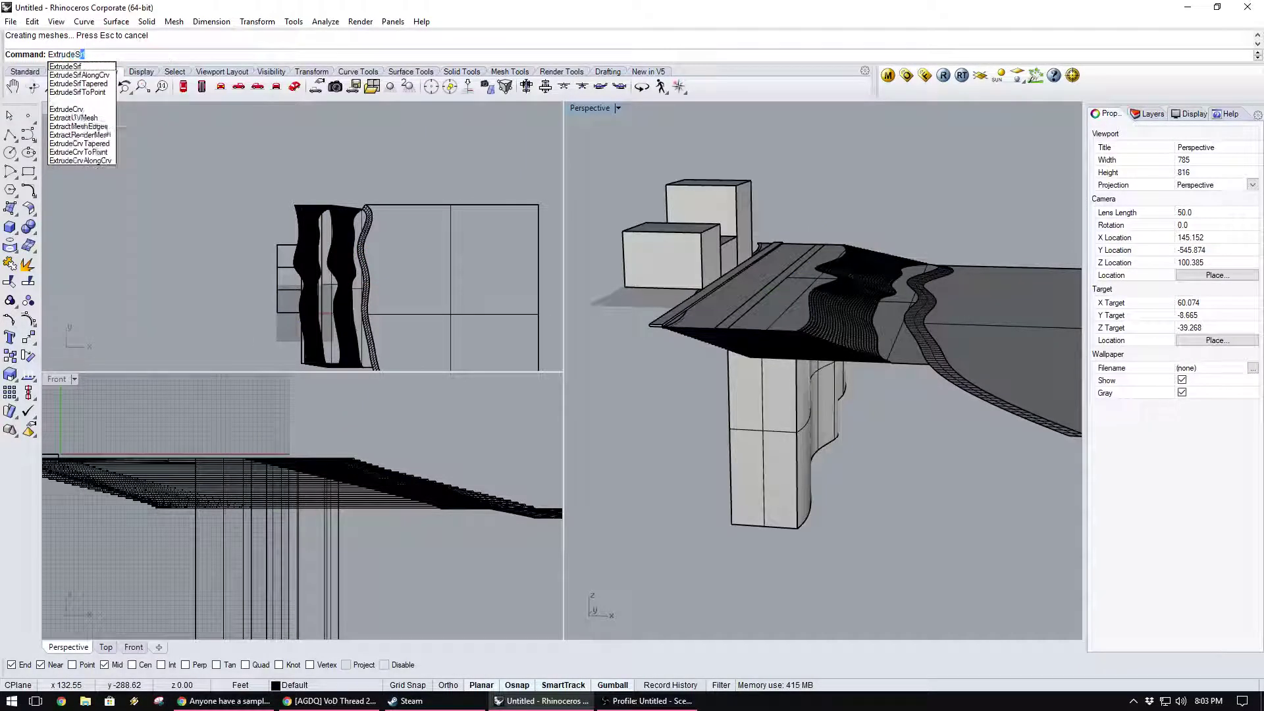
key("Return")
left_click(746, 445)
key("Return")
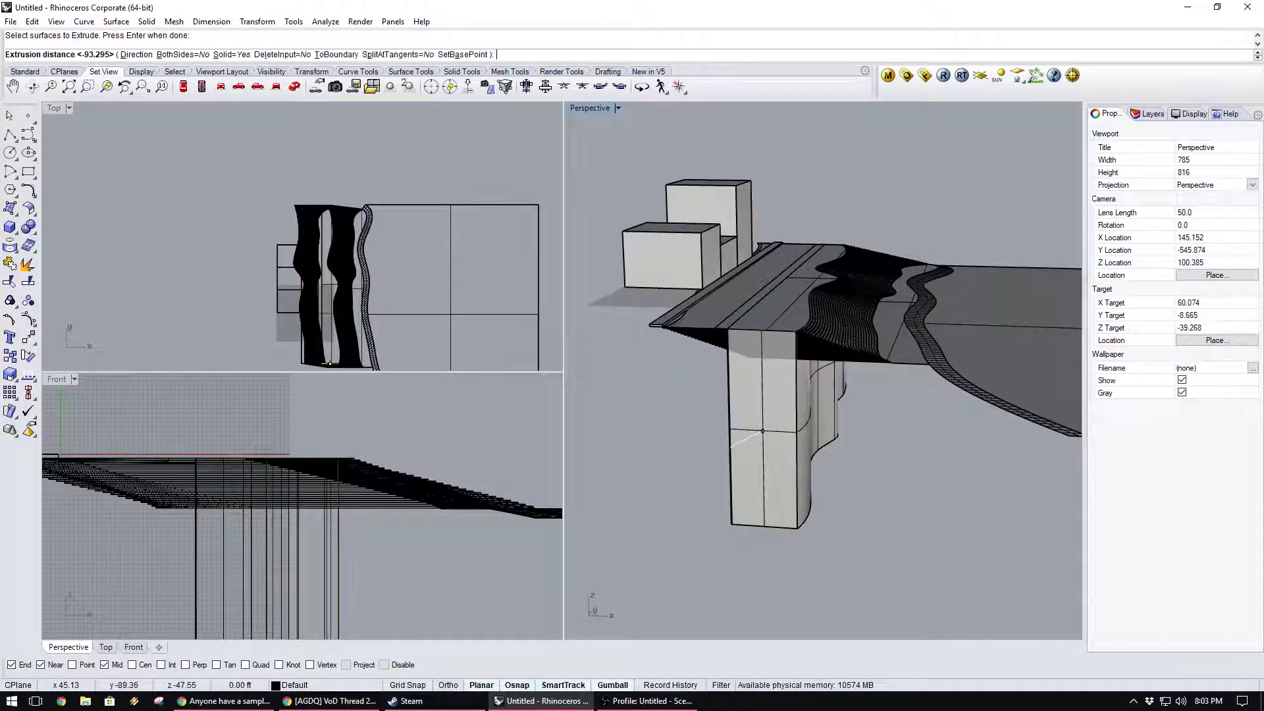
left_click(700, 516)
right_click_drag(855, 402, 602, 444)
Set the end-face extrusion's length beyond the slope and Boolean-union the extension with the main downward ground solid.
left_click(798, 412)
left_click(685, 474, "shift")
key("Escape")
left_click(828, 419)
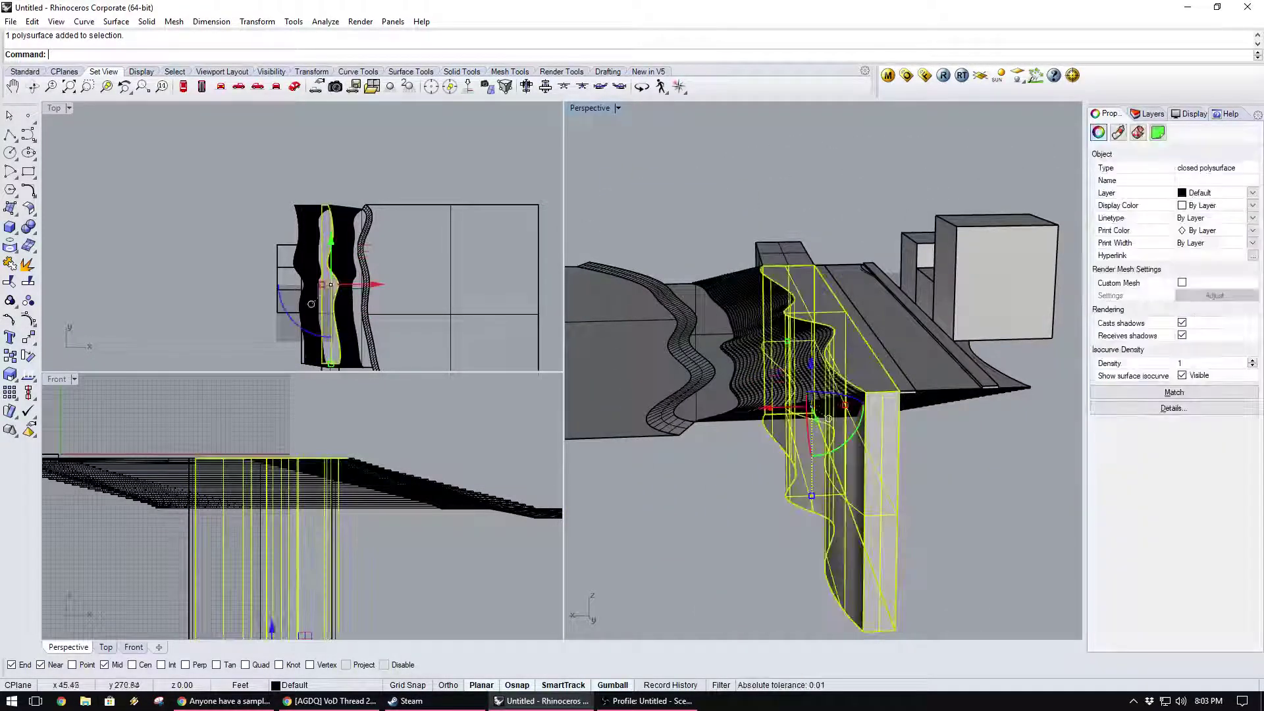
left_click(802, 253, "shift")
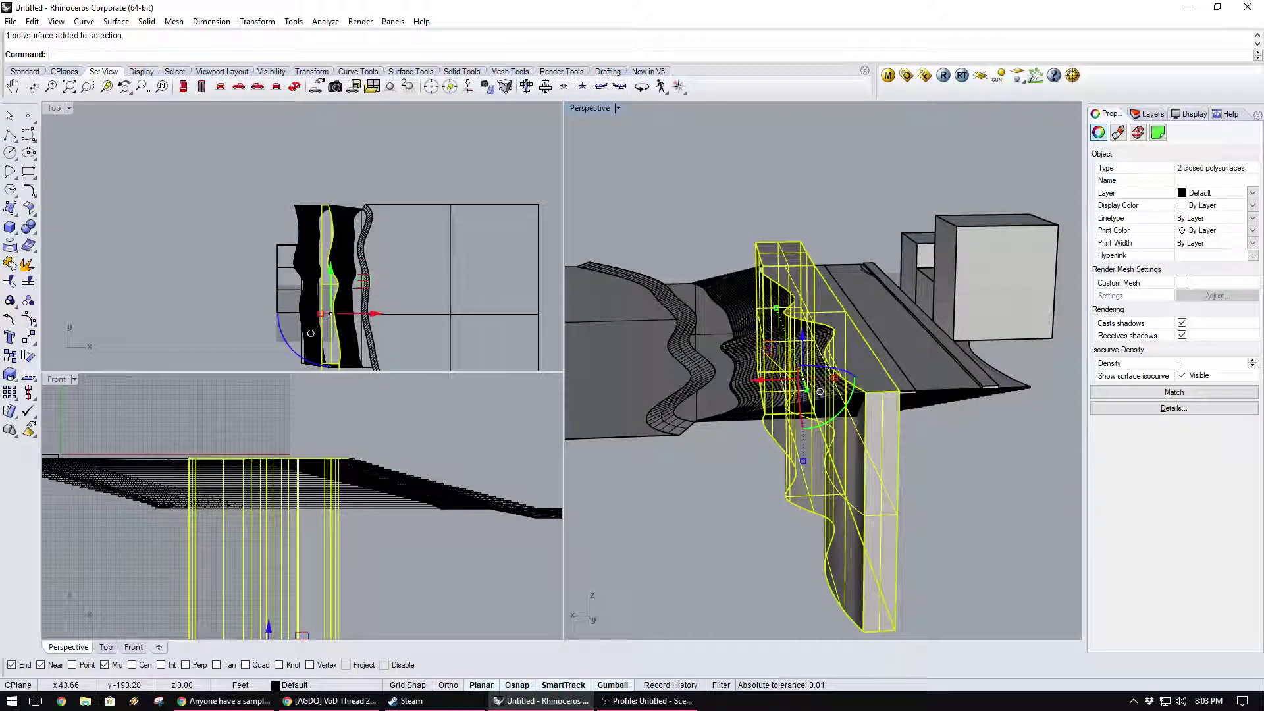
type("BooleanUnion")
key("Return")
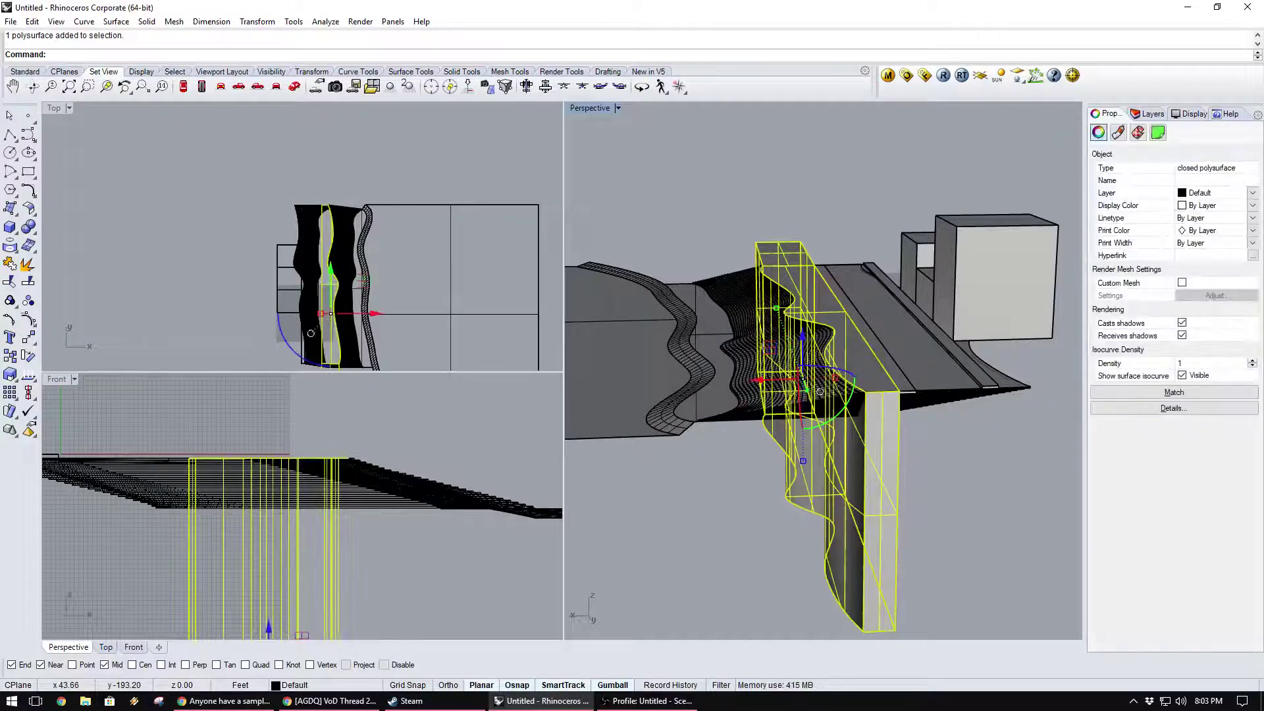
Move the merged ground solid vertically upward so it passes through the ground and the full height of the steps.
key("Return")
left_click(896, 632)
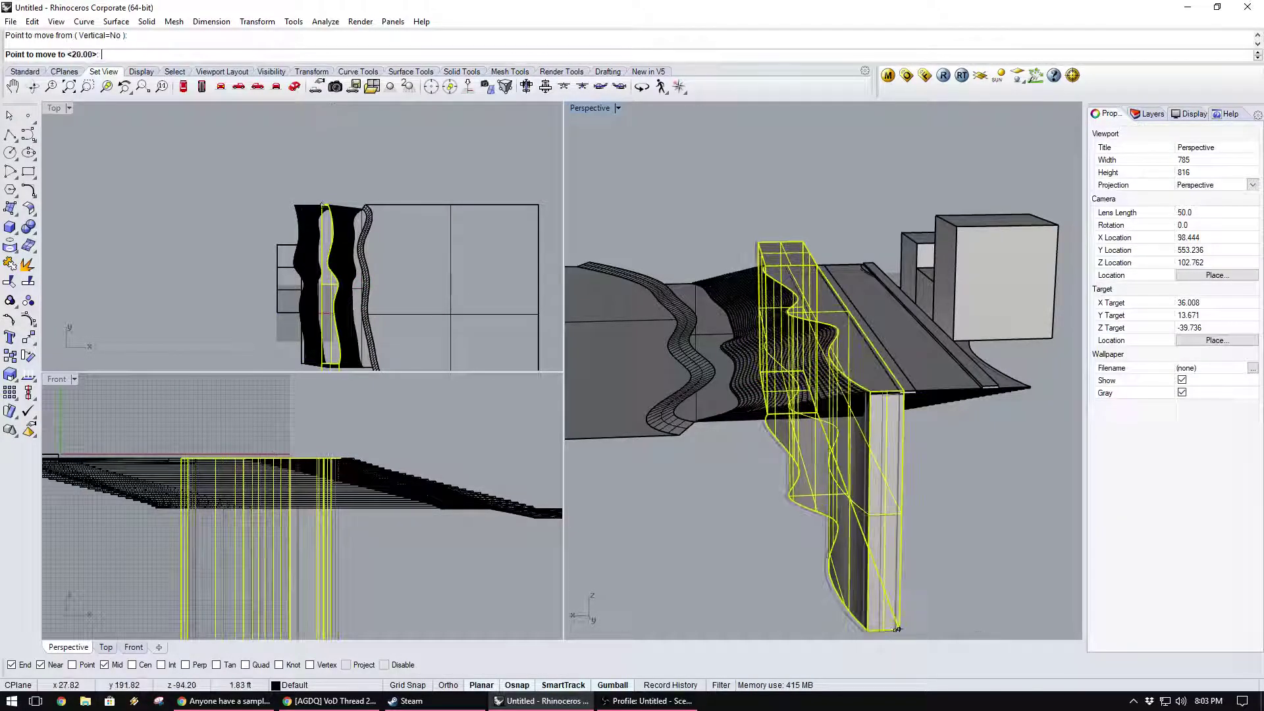
left_click(896, 584)
Select the curved step solids together with their contour curves, leaving the raised ground solid out of the selection.
right_click_drag(703, 257, 1040, 306)
mouse_move(823, 355)
right_mouse_down()
mouse_move(911, 369)
mouse_move(922, 336)
mouse_move(827, 342)
right_mouse_up()
scroll(855, 343, "up", 4)
right_click_drag(877, 413, 817, 476, "shift")
left_click_drag(904, 485, 818, 432)
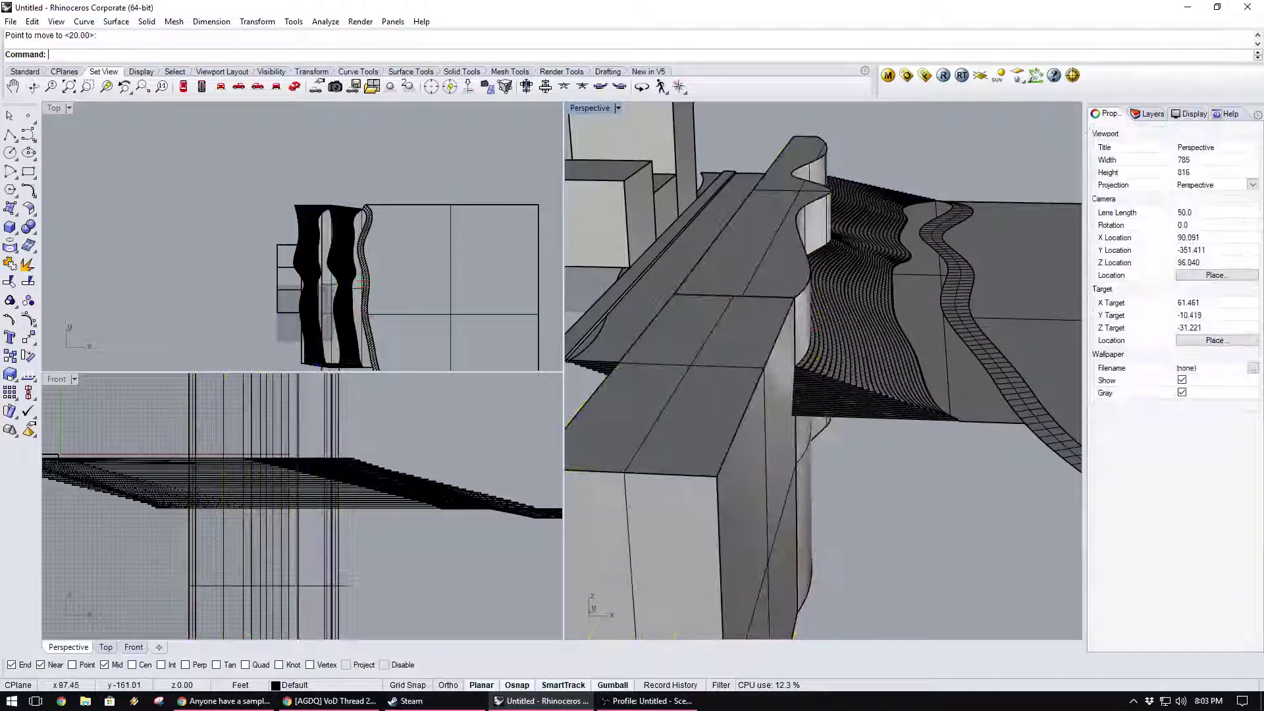
left_click_drag(813, 388, 813, 410)
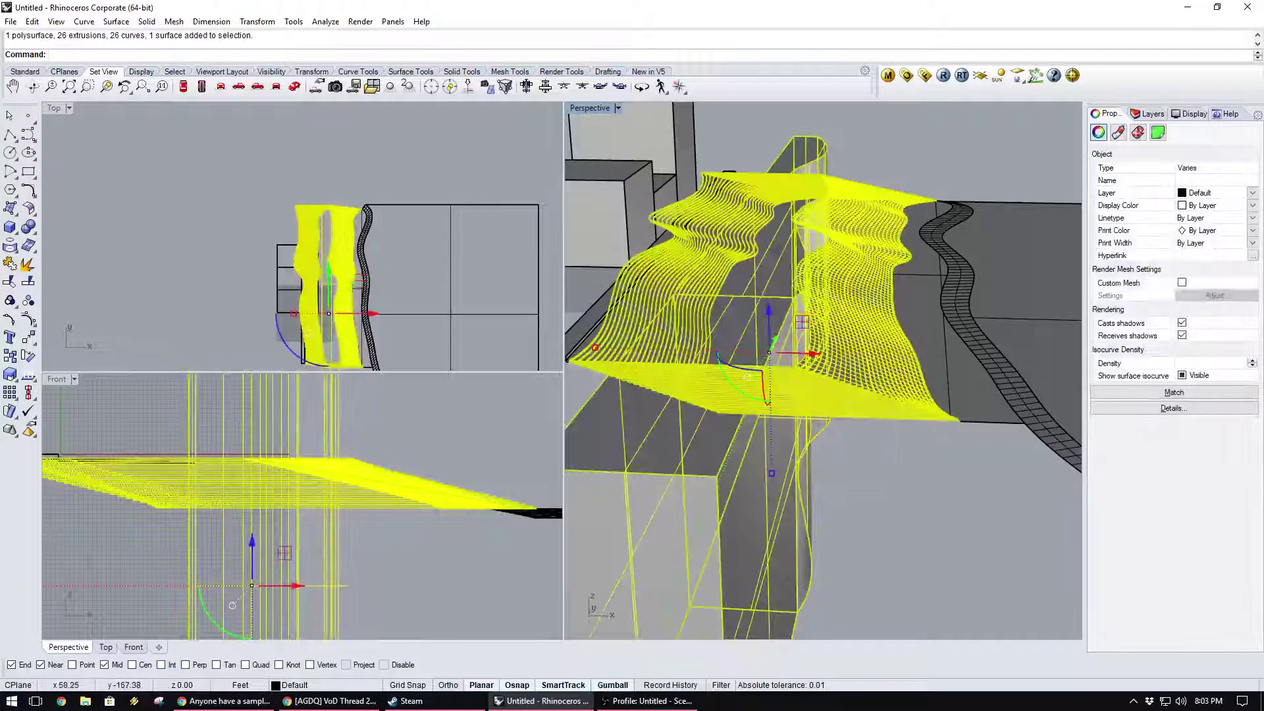
left_click(770, 454, "ctrl")
right_click_drag(770, 454, 744, 438)
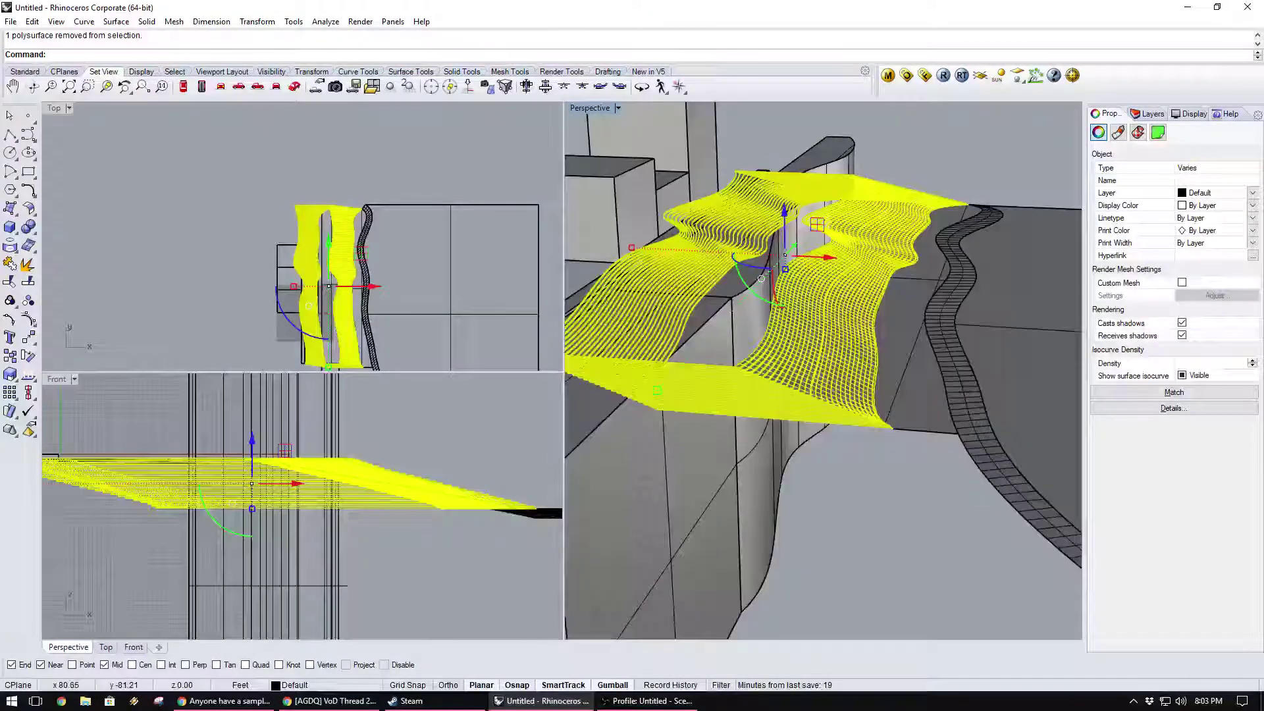
Boolean-split the selected steps using the raised ground solid as the cutter, and delete the cutting solid.
type("lean")
key("BackSpace")
key("BackSpace")
key("BackSpace")
key("BackSpace")
key("BackSpace")
type("leanSu")
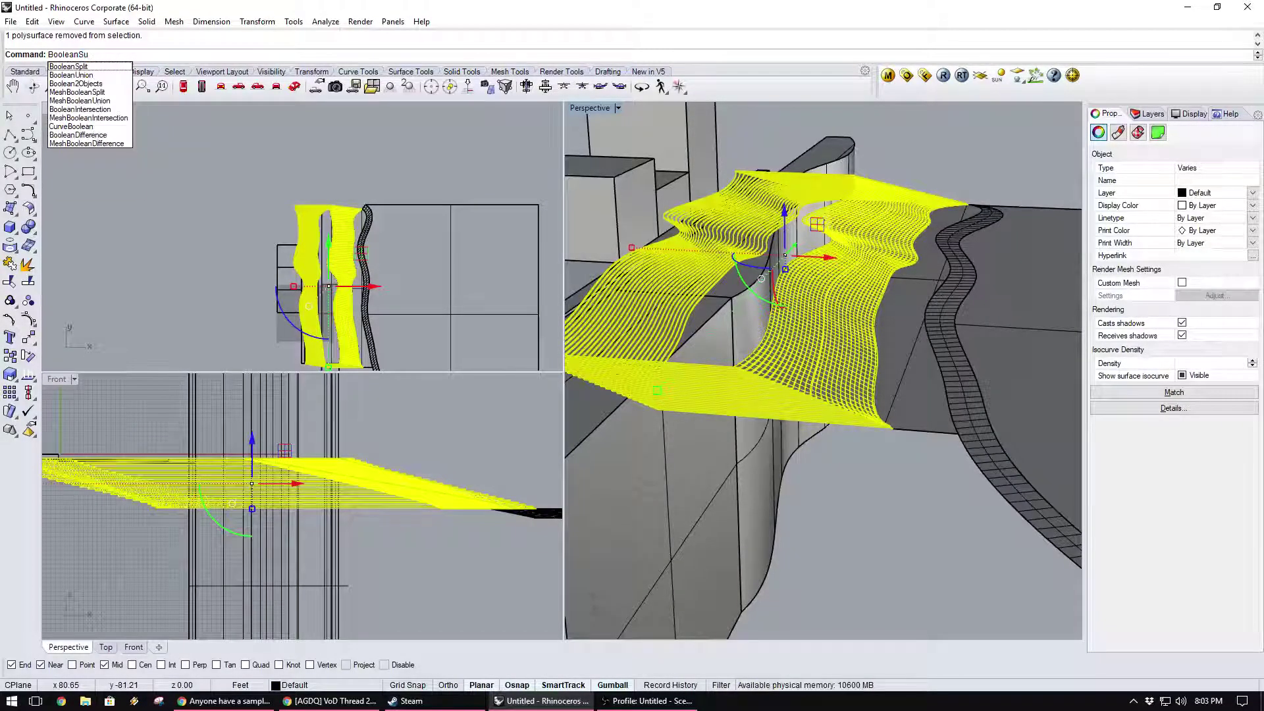
key("BackSpace")
type("pli")
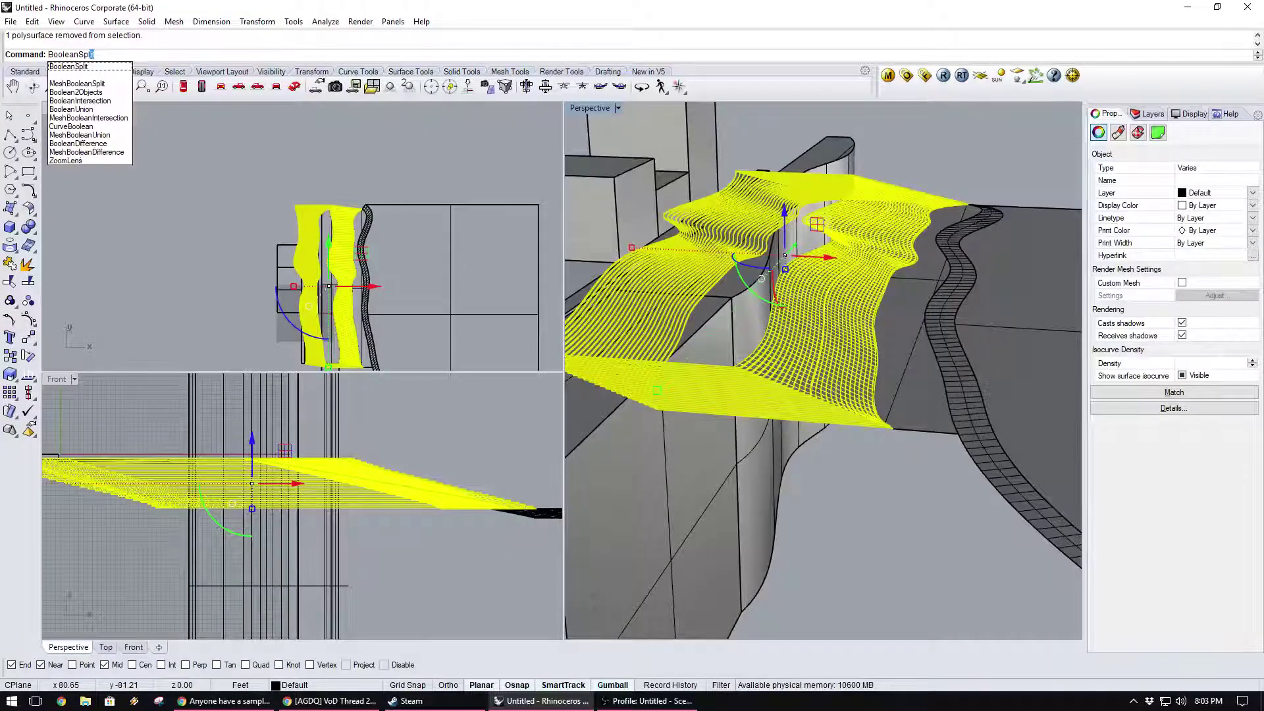
type("t")
key("Return")
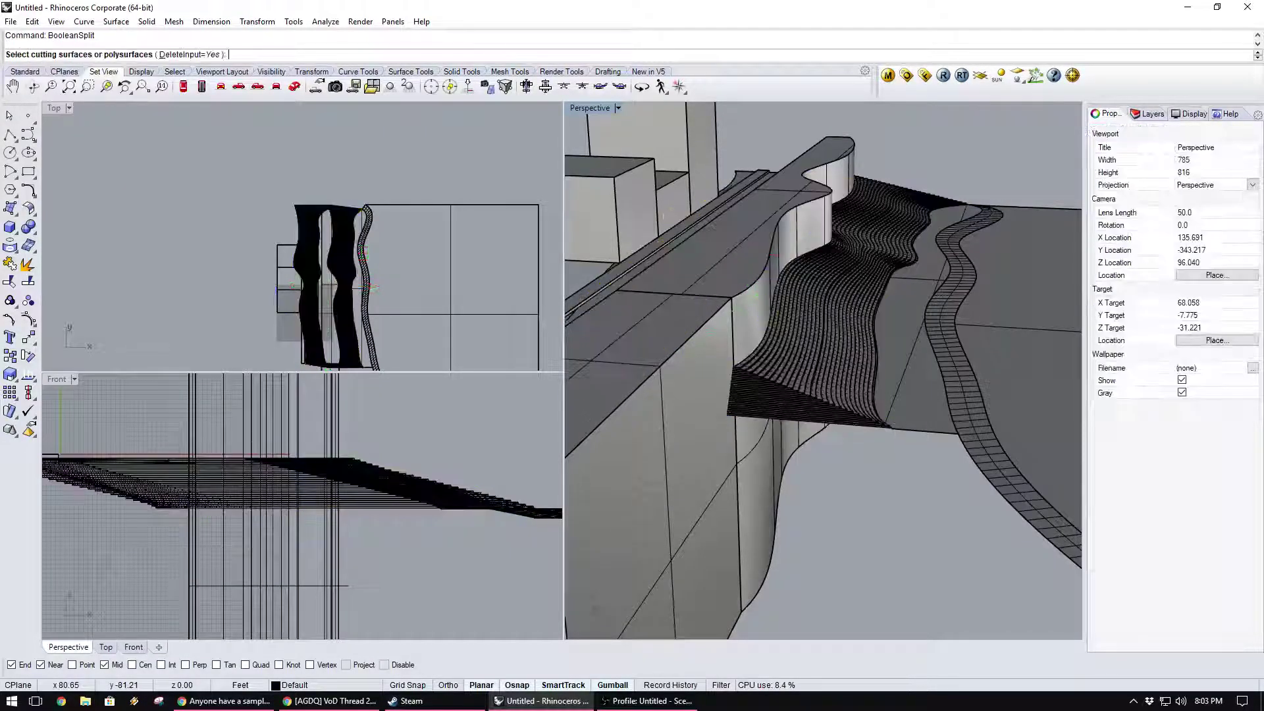
left_click(701, 370)
key("Return")
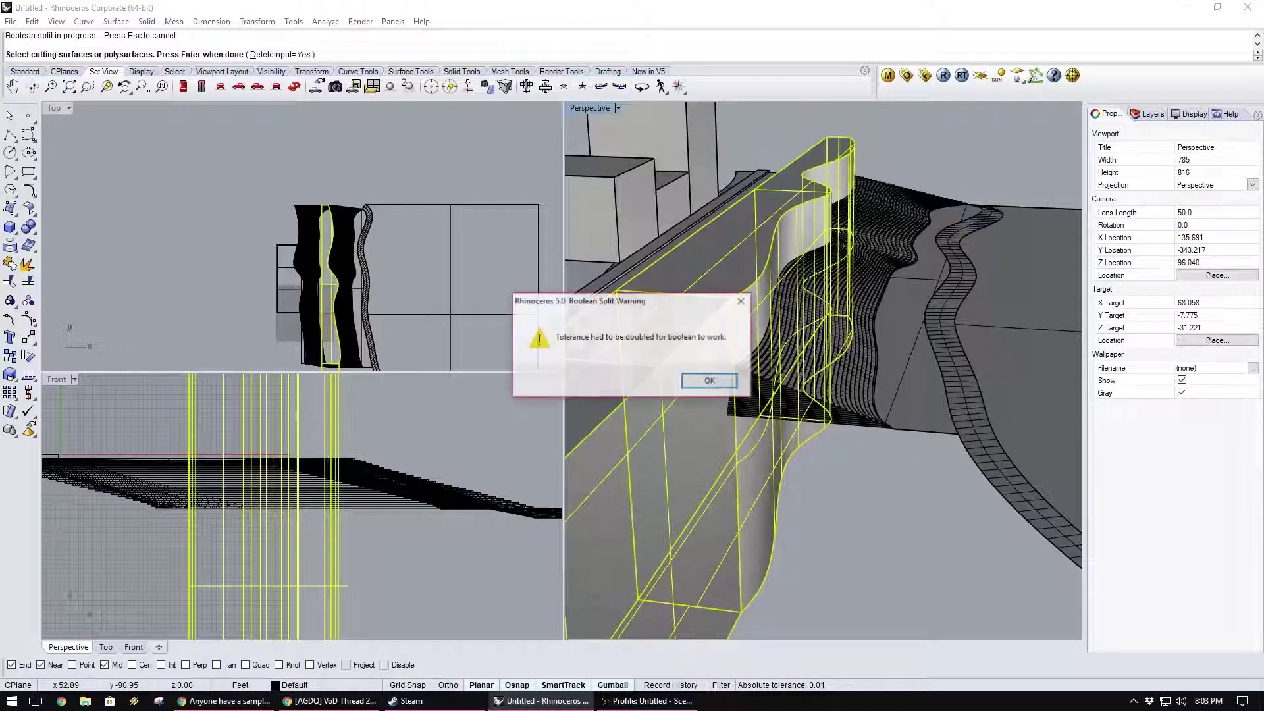
key("Return")
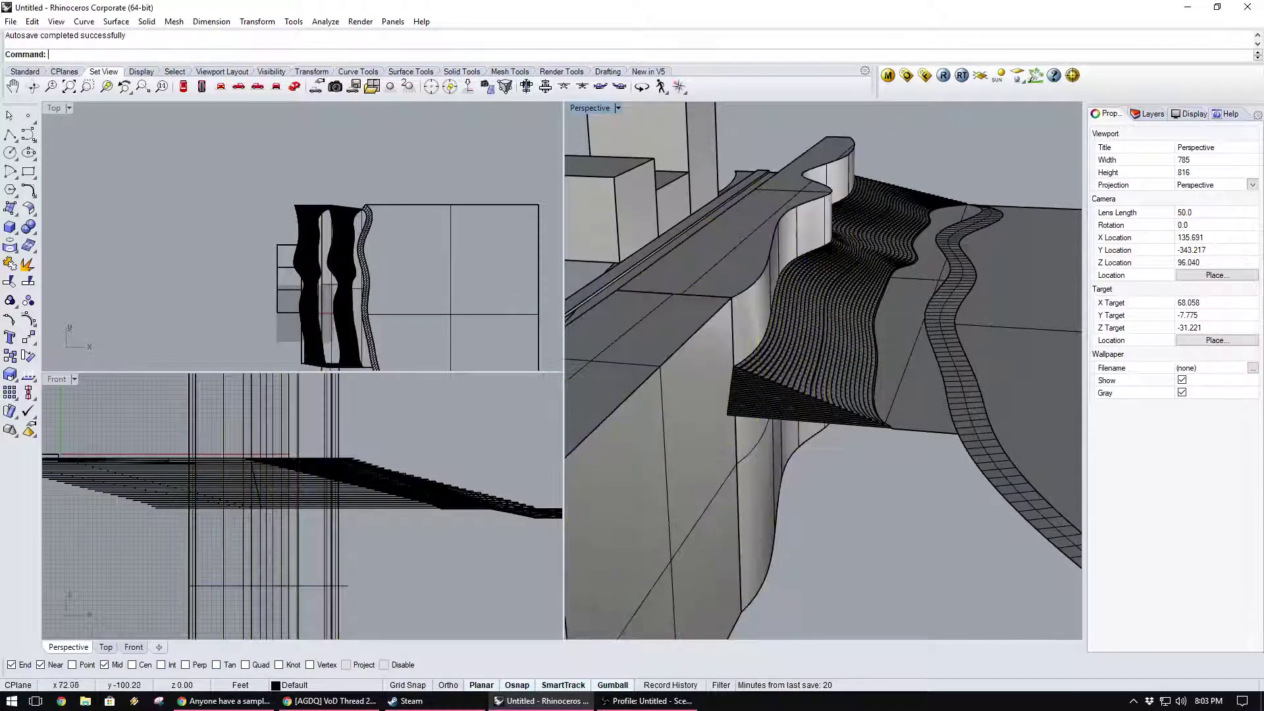
left_click(750, 376)
key("Delete")
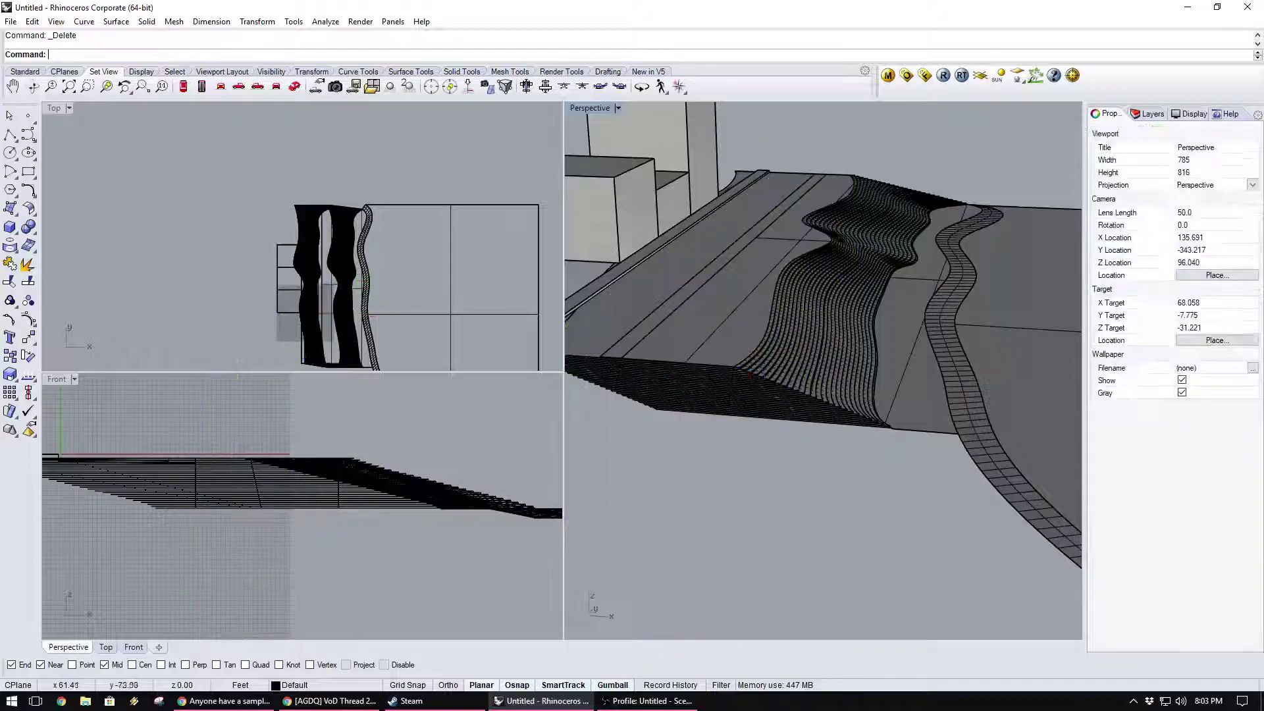
left_click_drag(679, 366, 679, 365)
left_click_drag(706, 464, 685, 388)
left_click(801, 468)
left_click_drag(800, 469, 770, 367)
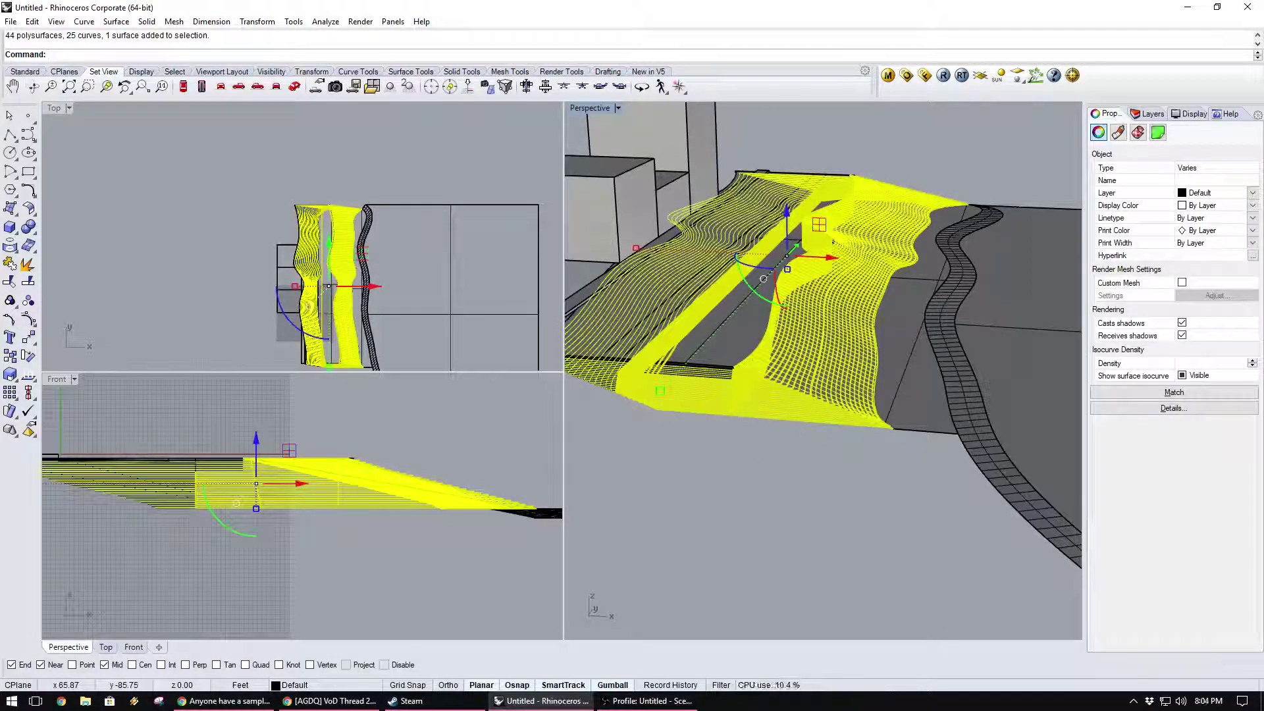
key("Escape")
left_click(706, 415)
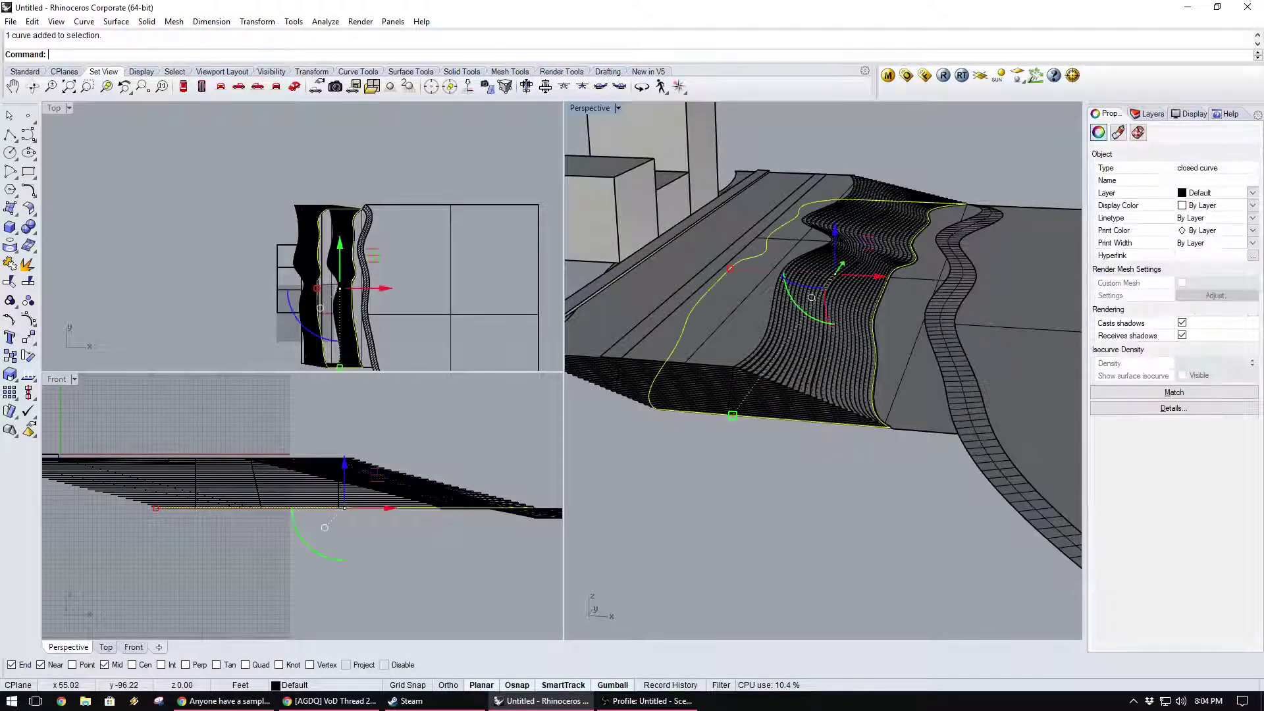
right_click_drag(810, 478, 848, 499)
key("Escape")
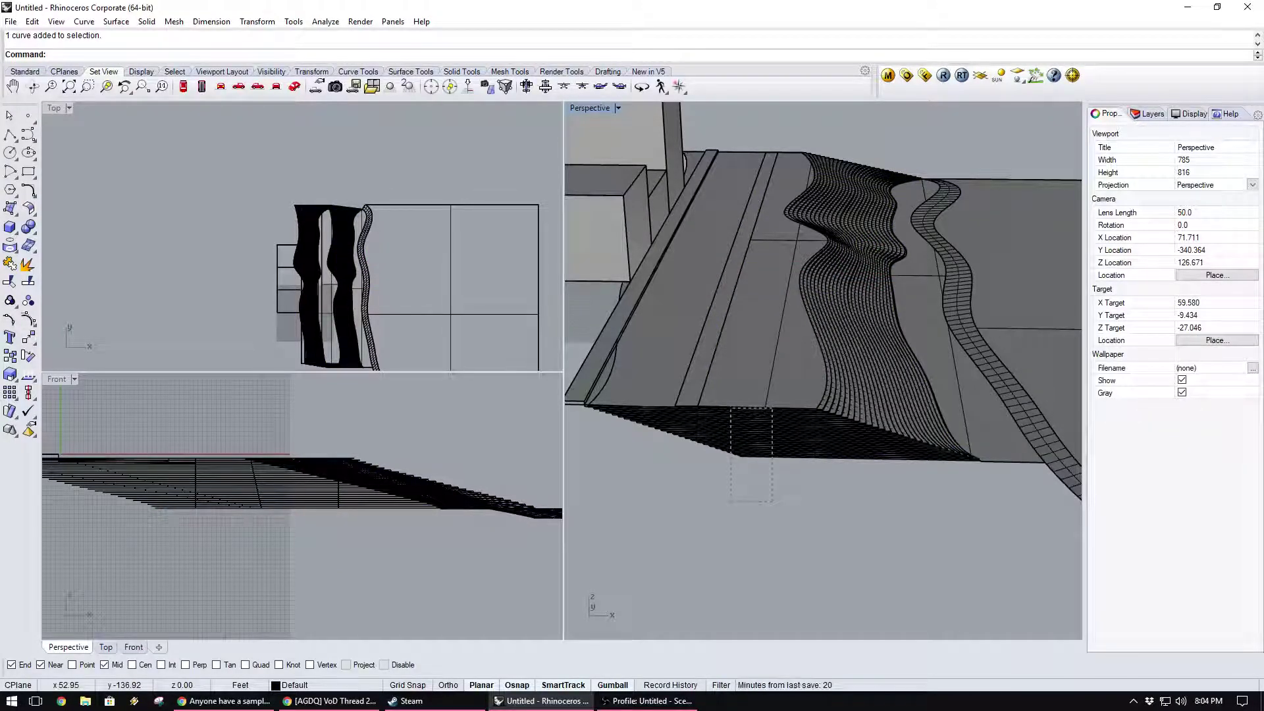
Delete the cut-off back portions of the steps beneath the upper ground and road, including the stray leftover at the road's end edge.
left_click_drag(731, 409, 729, 406)
key("Delete")
left_click_drag(685, 463, 672, 419)
key("Delete")
scroll(685, 399, "up", 6)
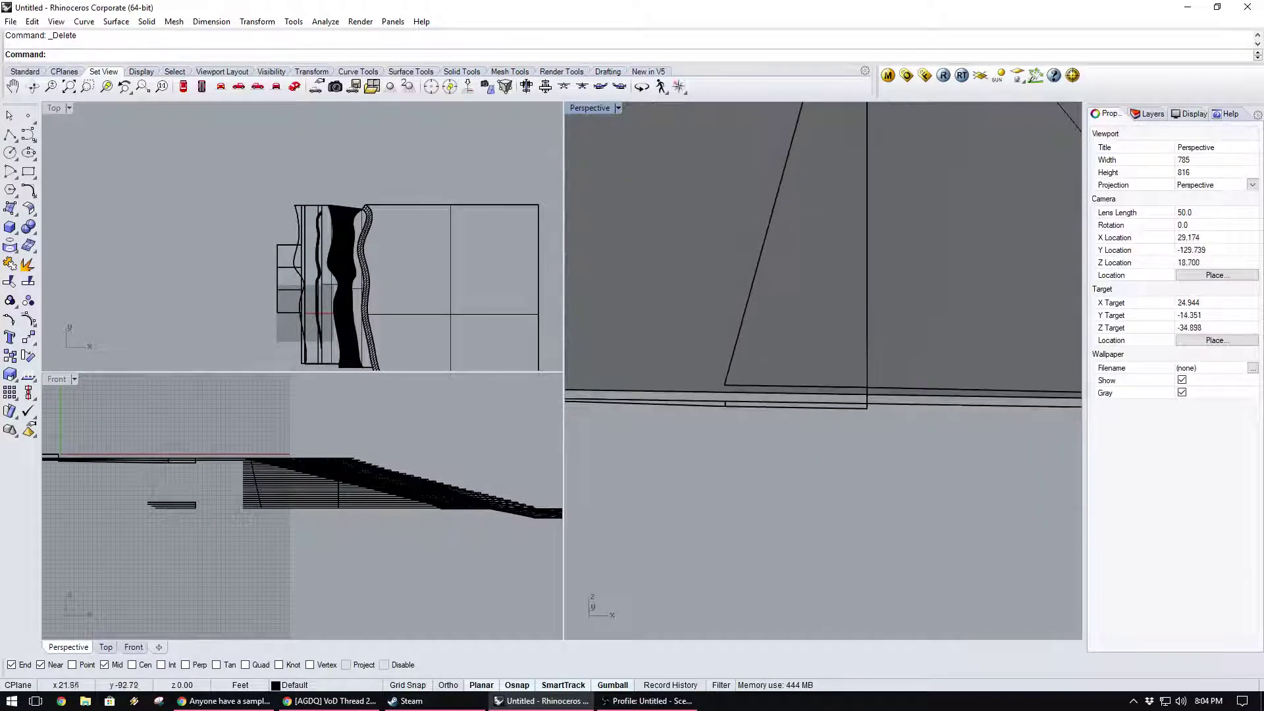
left_click(685, 399)
left_click(733, 405)
left_click(769, 441)
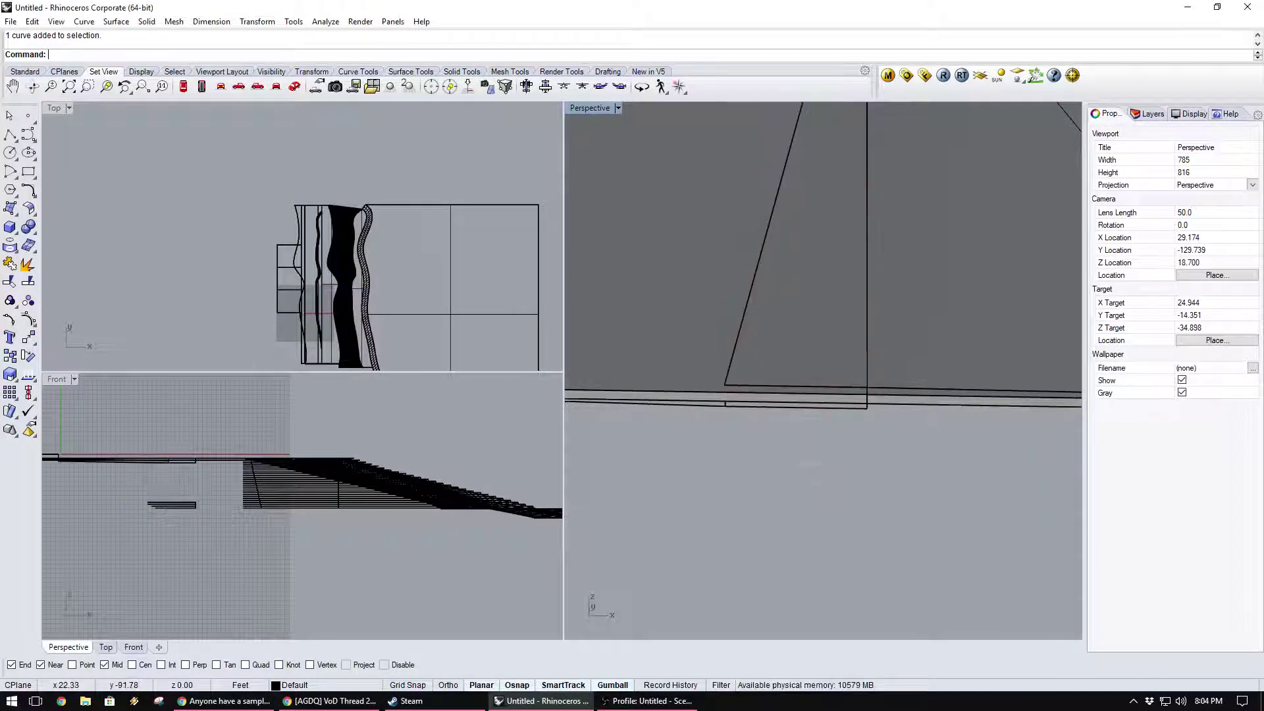
scroll(767, 438, "down", 8)
key("Delete")
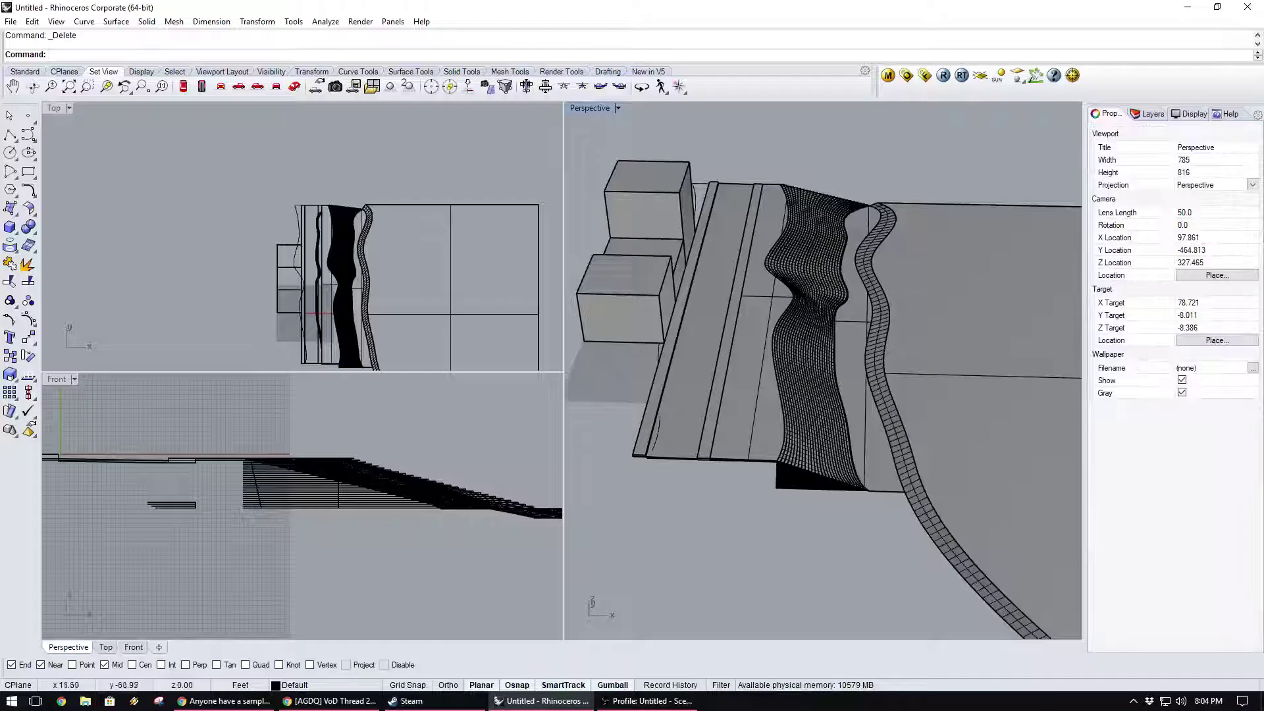
Delete the original smooth slope surface overlapping the curved steps.
right_click_drag(849, 382, 648, 395)
scroll(757, 395, "up", 9)
right_click_drag(738, 369, 796, 392)
scroll(770, 417, "up", 10)
right_click_drag(814, 453, 884, 453)
left_click(894, 470)
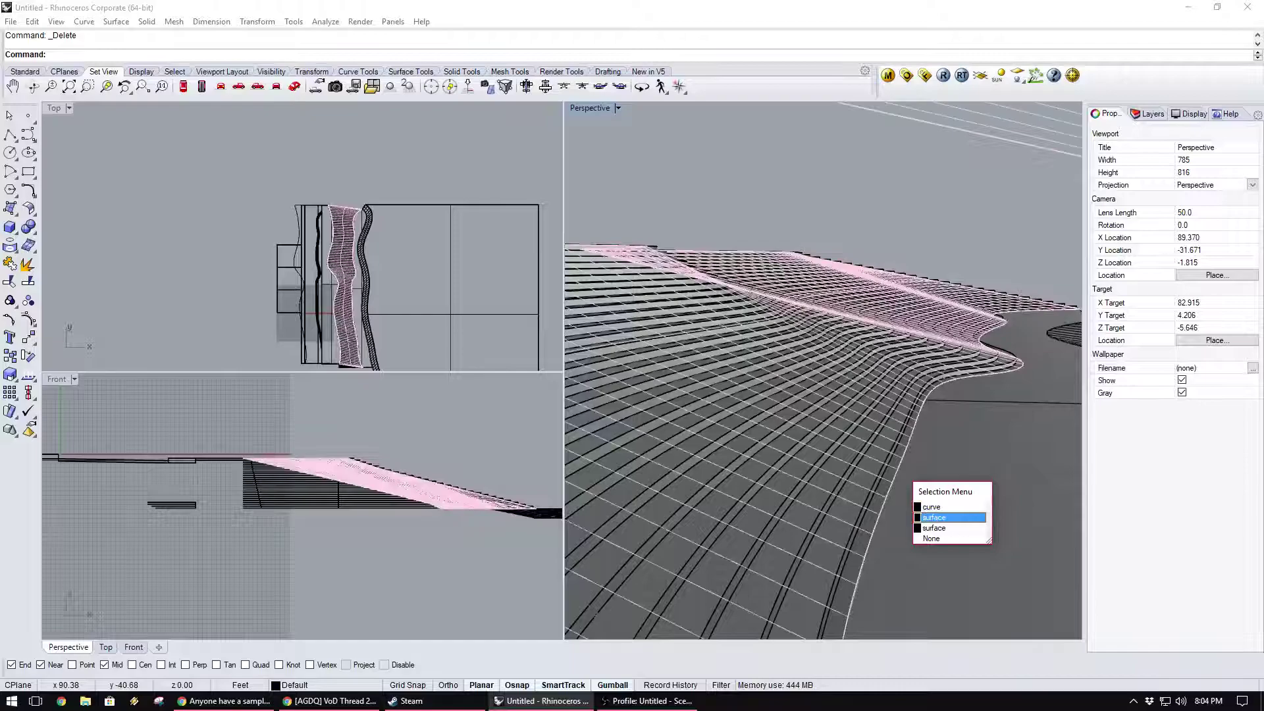
left_click(933, 517)
key("Delete")
Examine the curved steps up close and select the adjoining upper and lower ground surfaces to check their edges.
right_click_drag(908, 448, 870, 481)
scroll(895, 477, "down", 8)
right_click_drag(987, 290, 939, 331)
right_click_drag(836, 447, 1056, 435, "shift")
right_click_drag(895, 500, 921, 489)
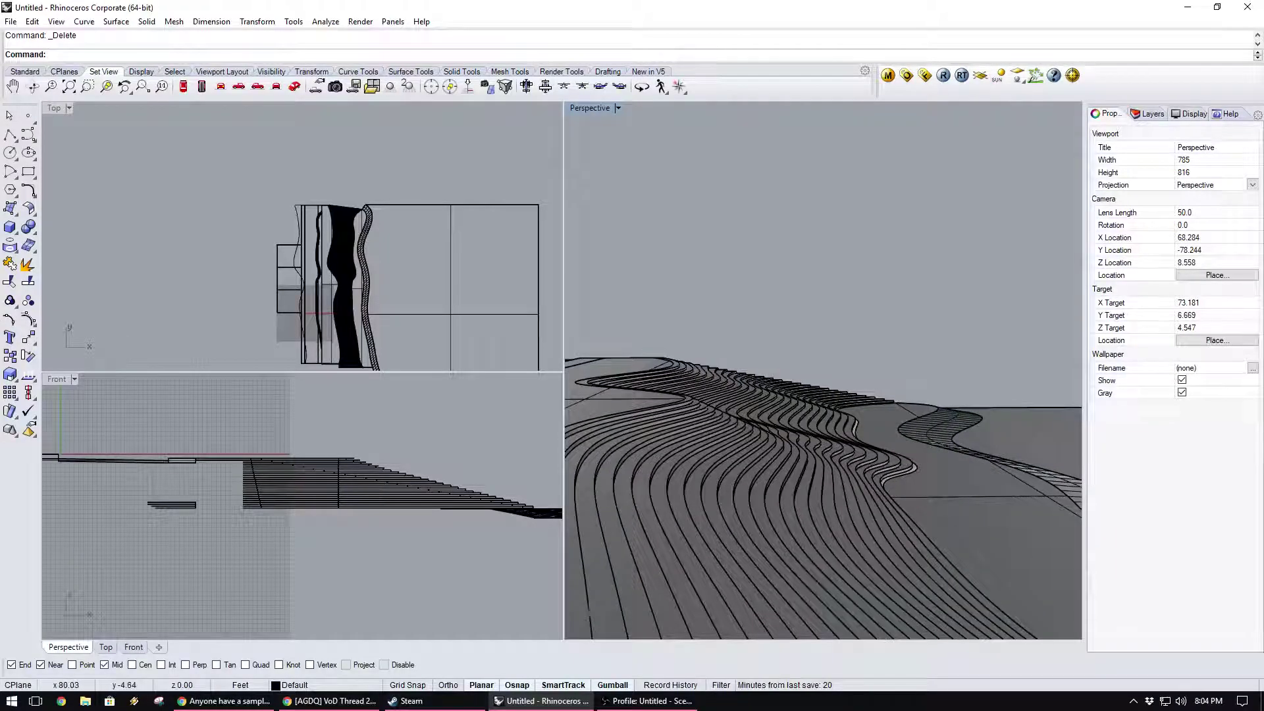
right_click_drag(1000, 251, 845, 317)
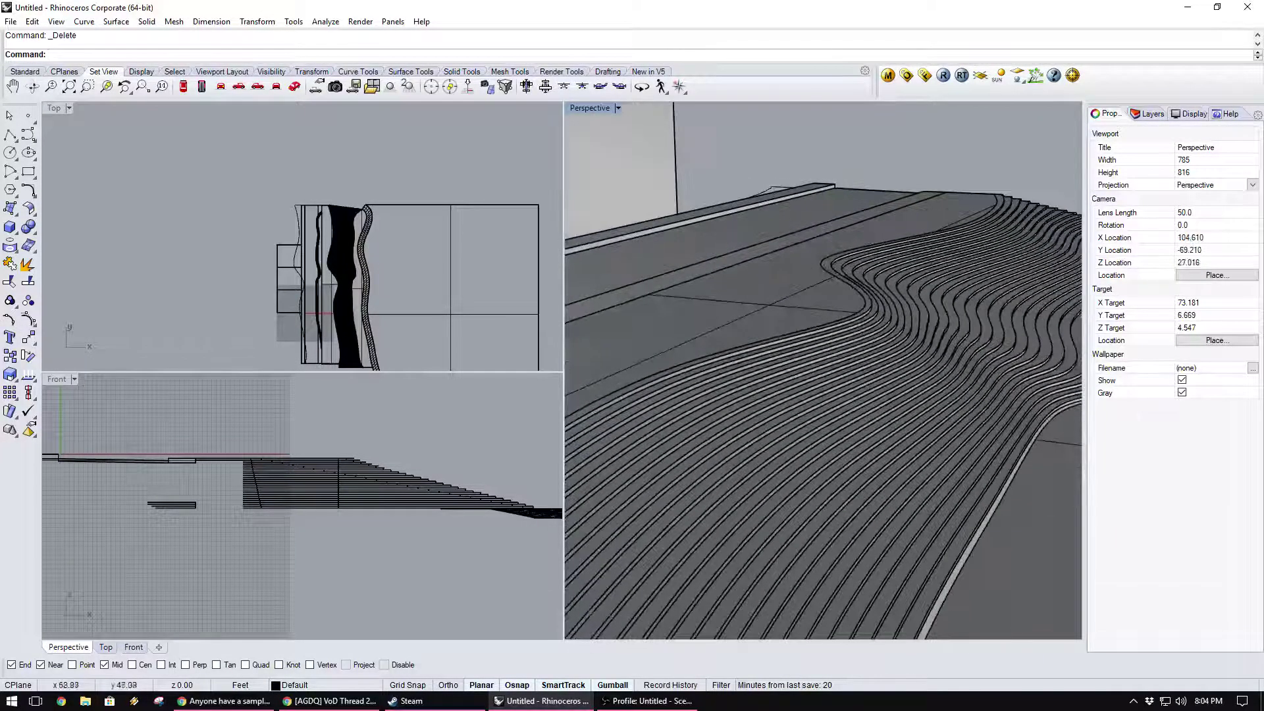
left_click(829, 312)
left_click(868, 339)
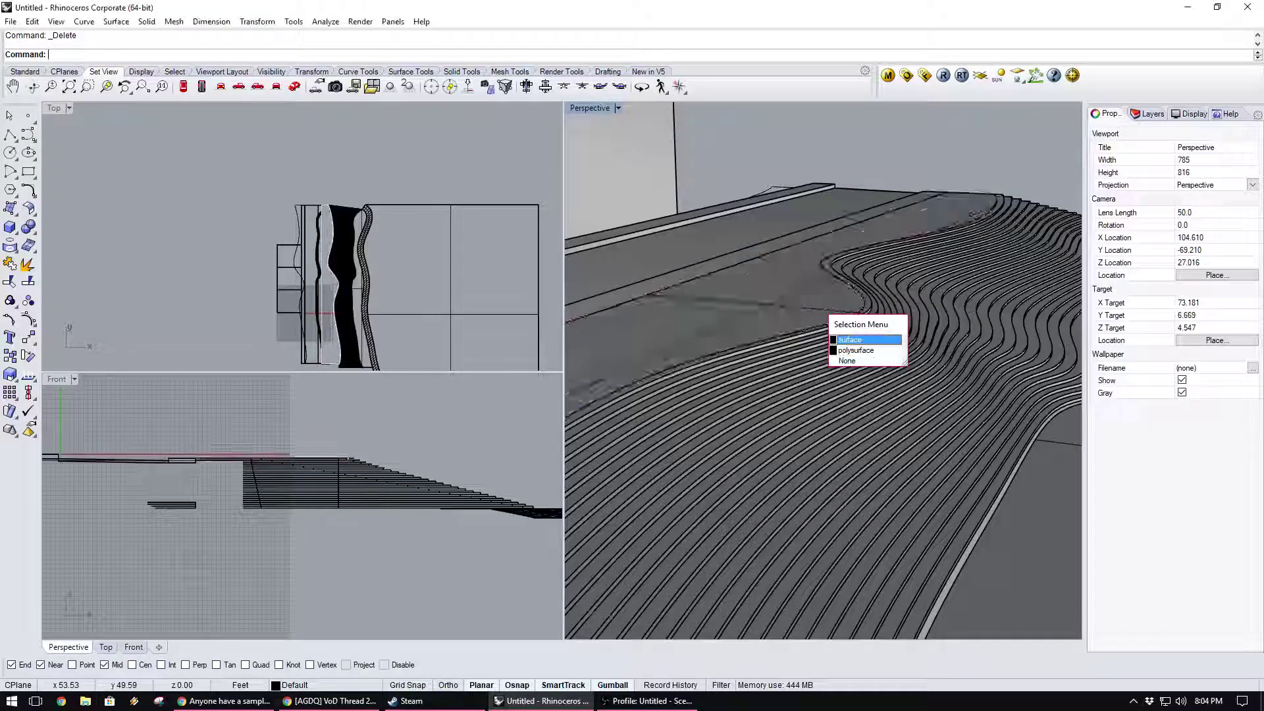
right_click_drag(968, 421, 885, 393, "shift")
left_click(978, 414, "shift")
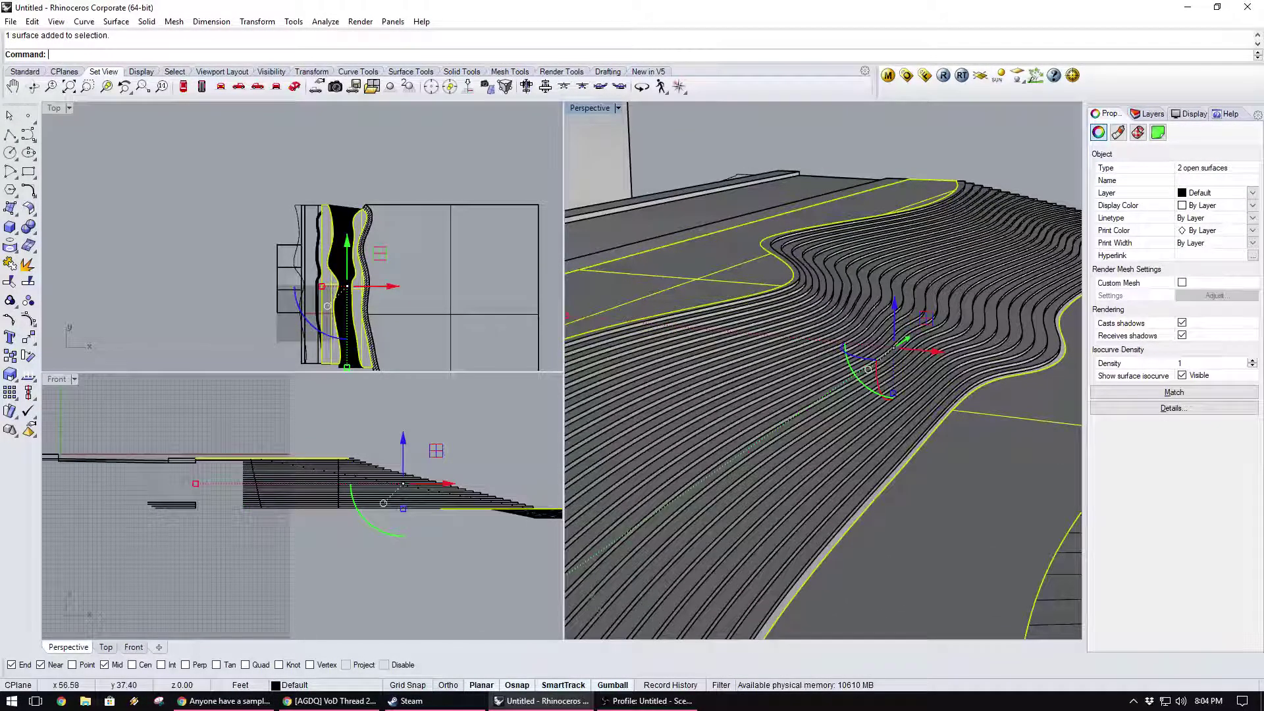
left_click(658, 319)
left_click(944, 479)
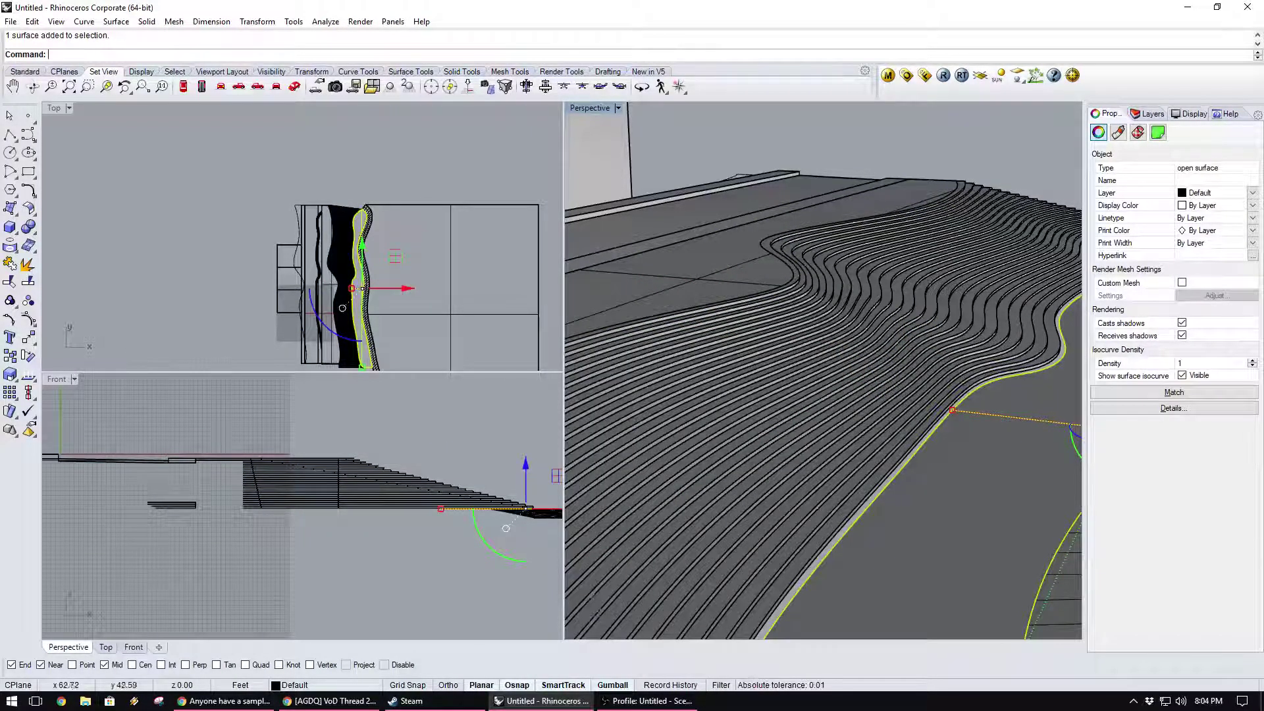
Delete the remaining cut-off step pieces floating beneath the road.
right_click_drag(813, 388, 885, 399)
scroll(886, 398, "down", 4)
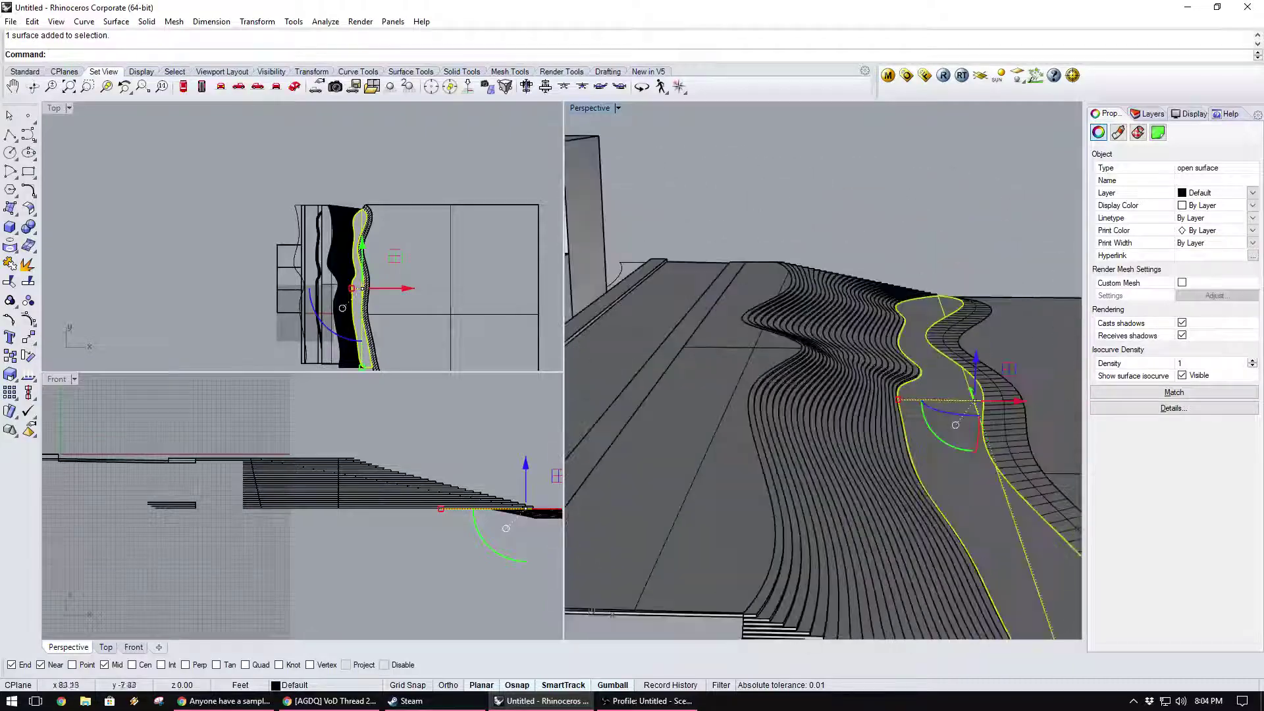
scroll(858, 491, "down", 8)
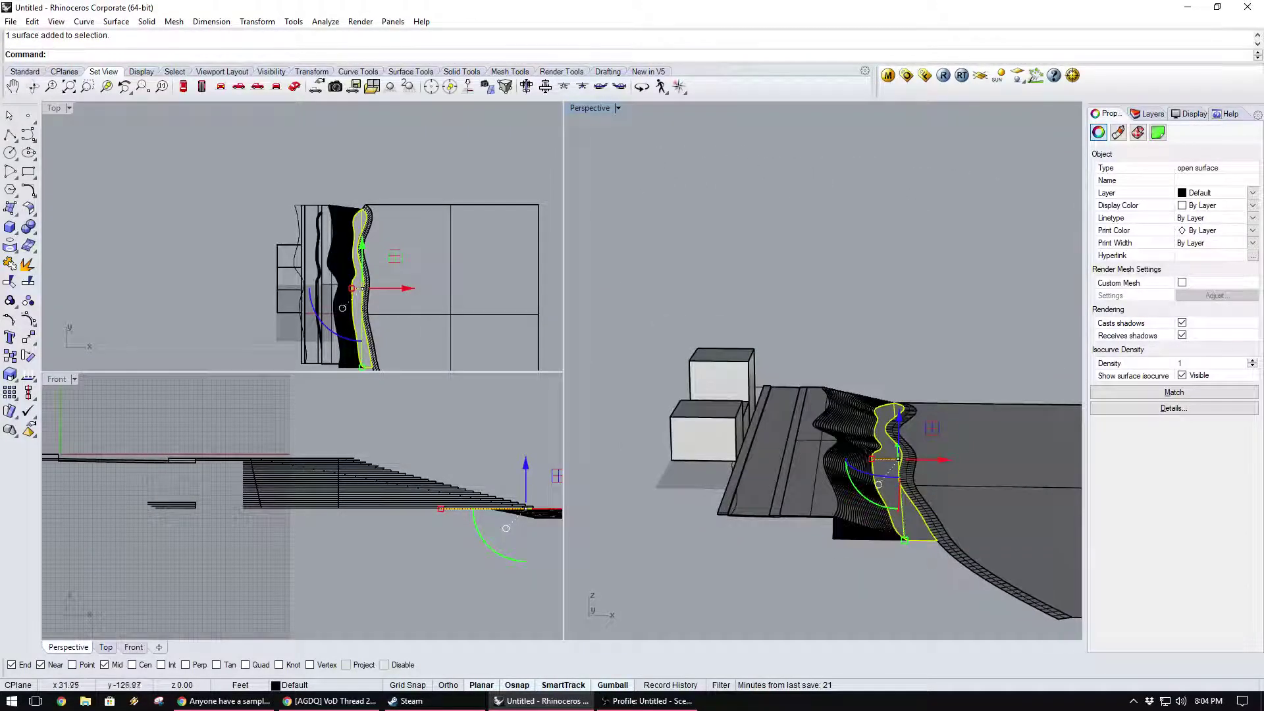
scroll(790, 501, "up", 5)
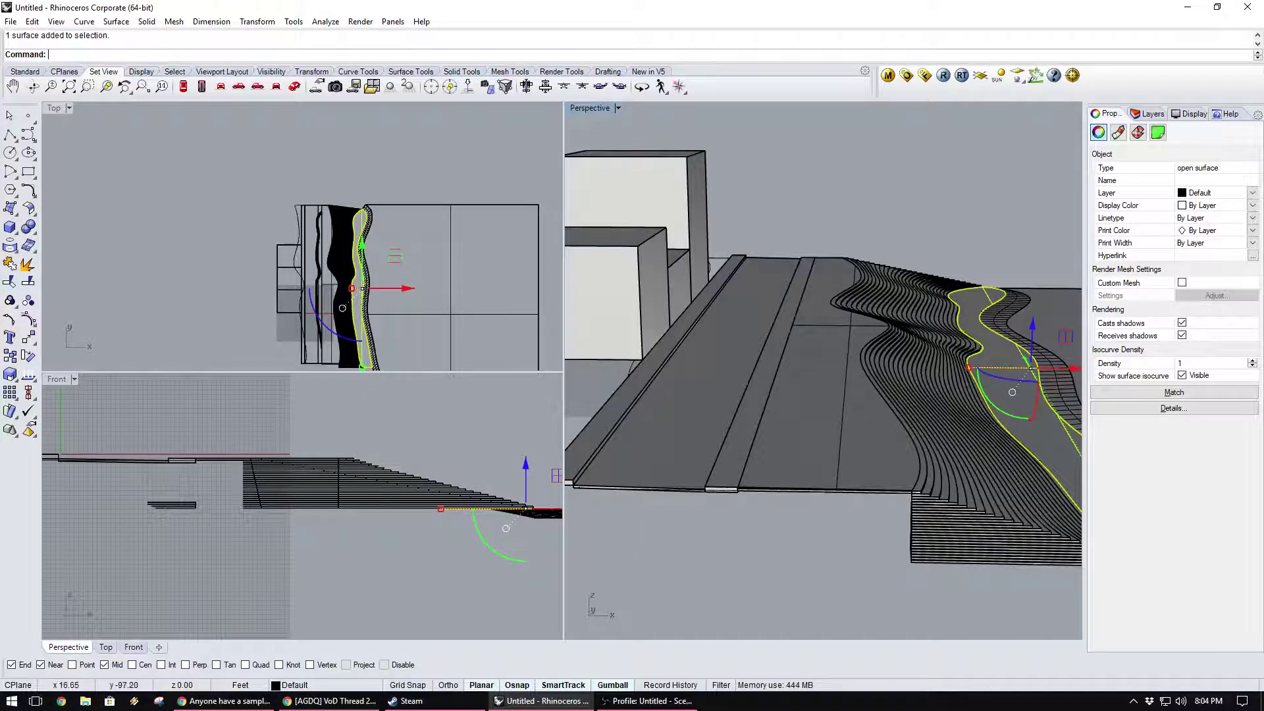
scroll(671, 491, "up", 6)
scroll(695, 501, "down", 7)
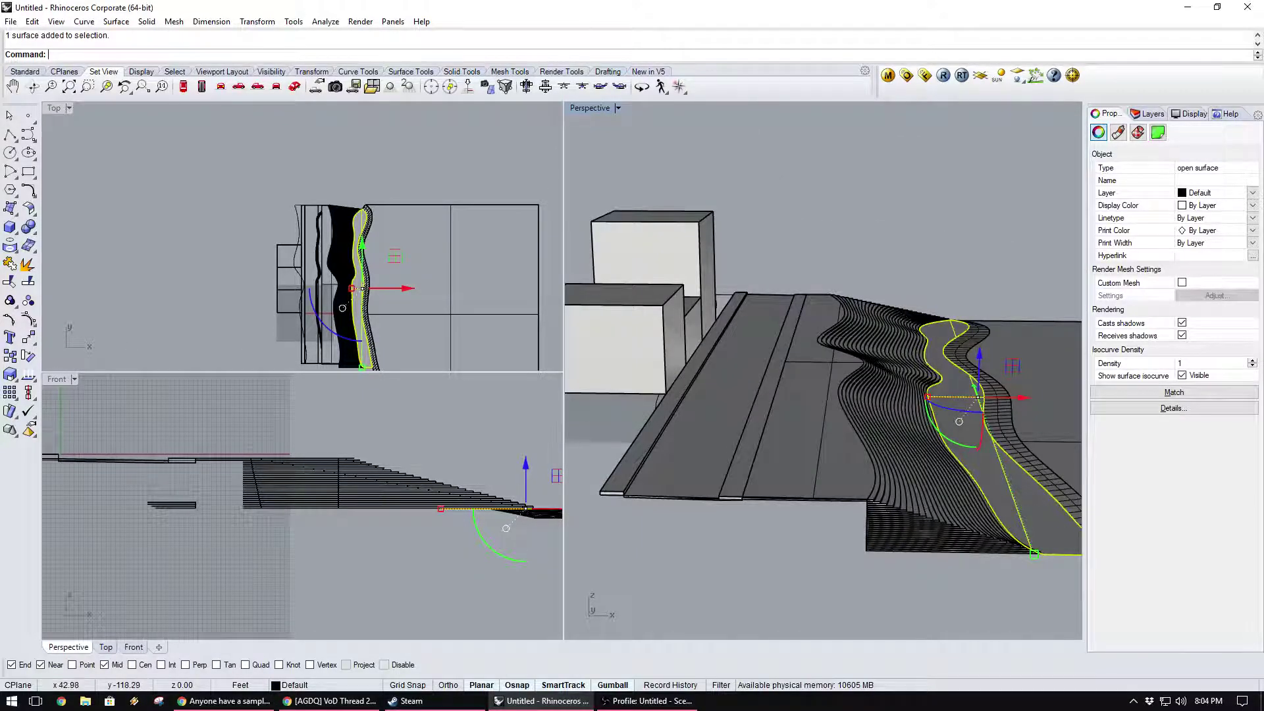
scroll(783, 536, "down", 2)
scroll(882, 474, "up", 3)
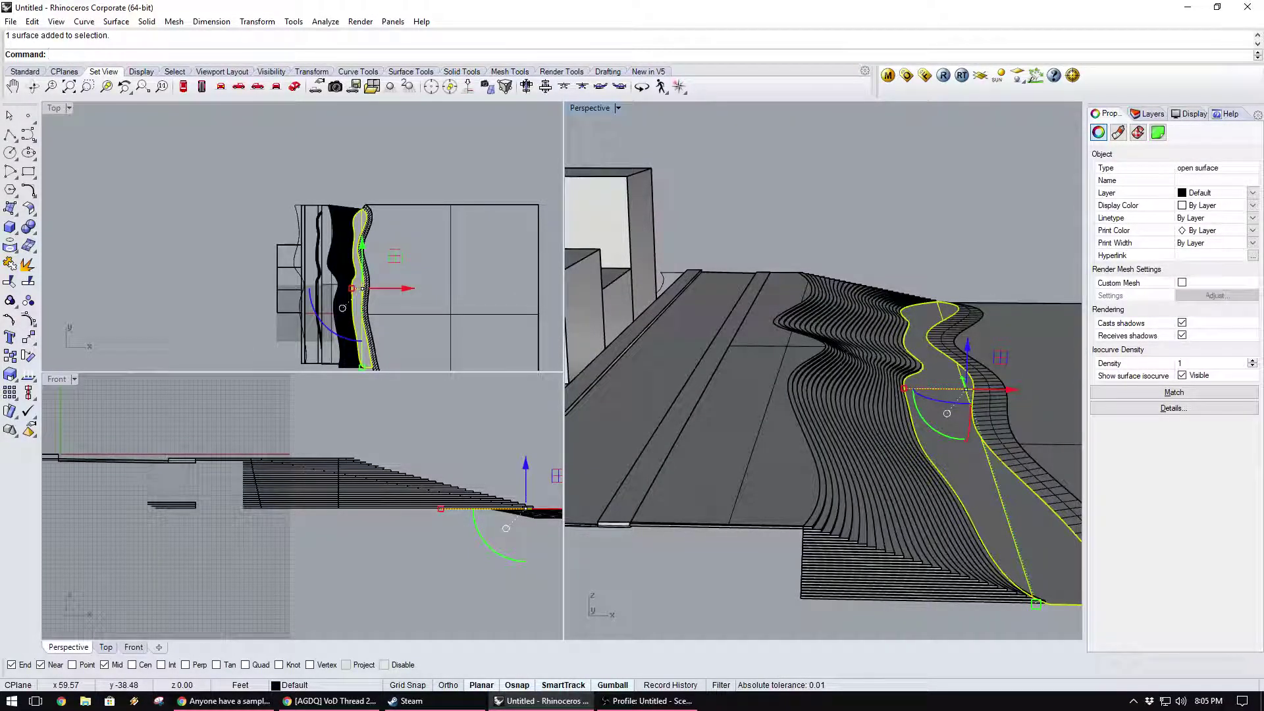
key("Delete")
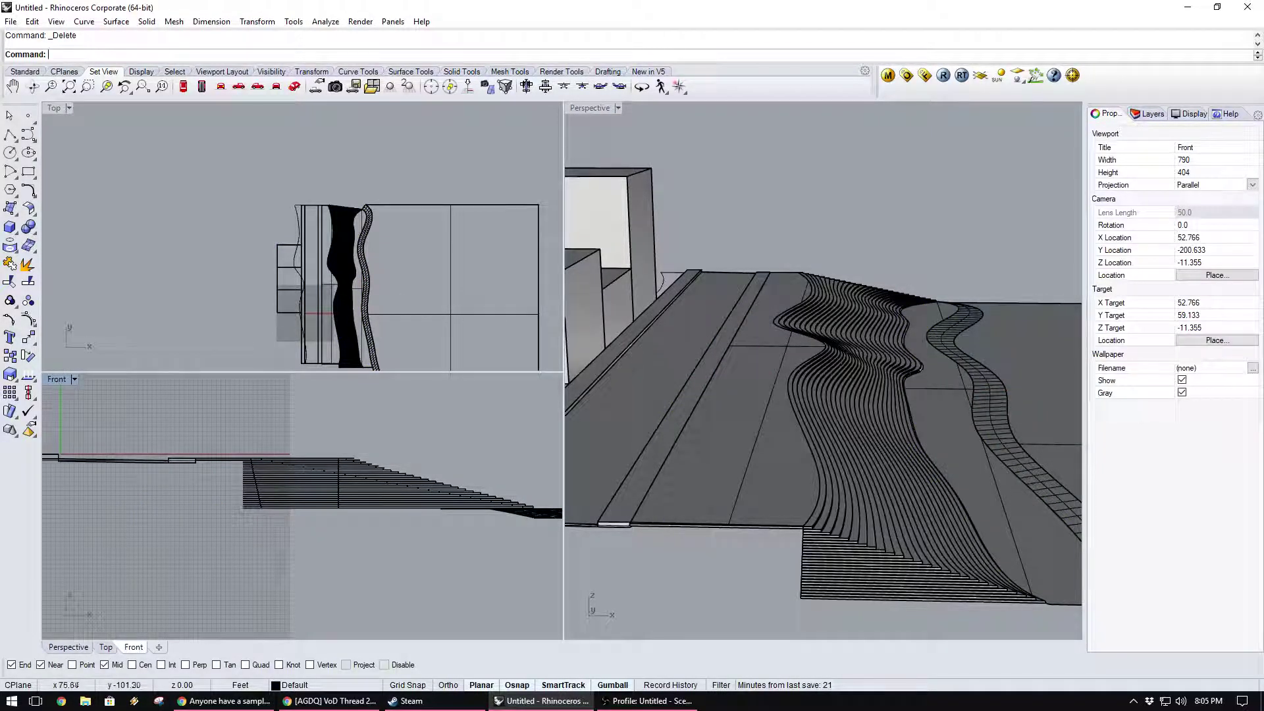
Examine the cleaned-up stepped slope from low, close and distant angles along its length.
right_click_drag(805, 488, 789, 456)
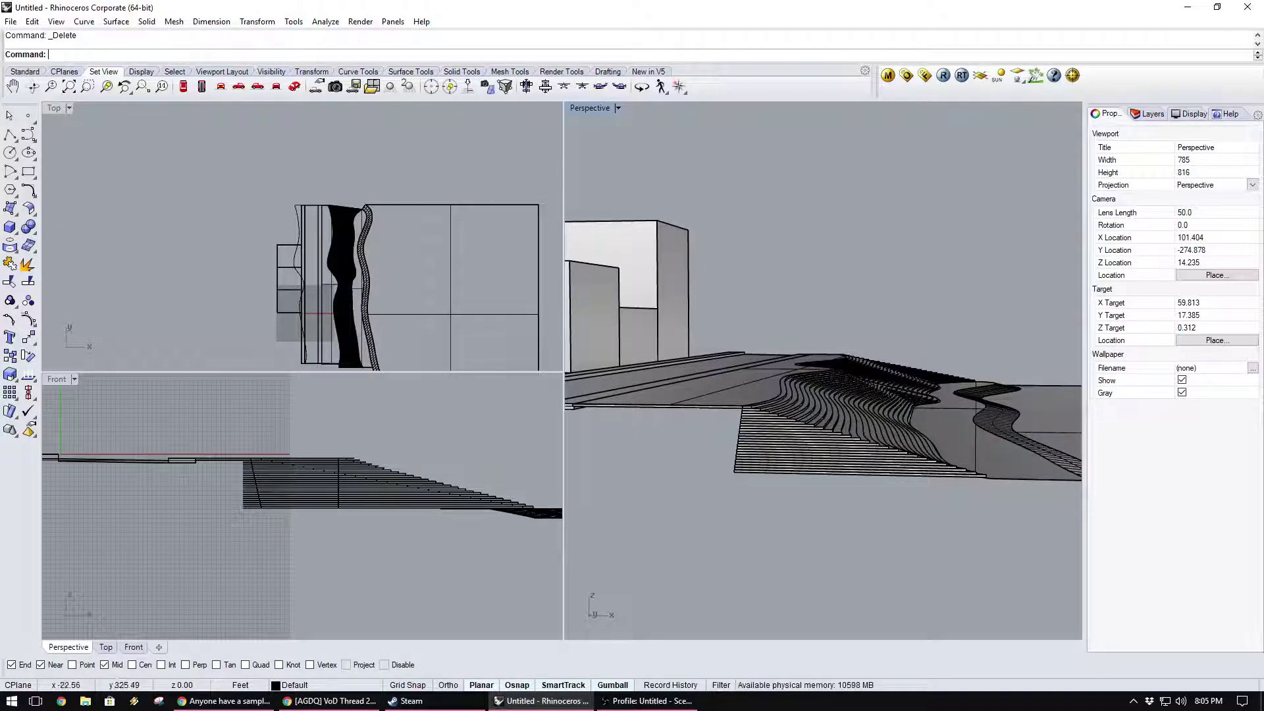
scroll(822, 383, "up", 4)
right_click_drag(848, 425, 839, 448)
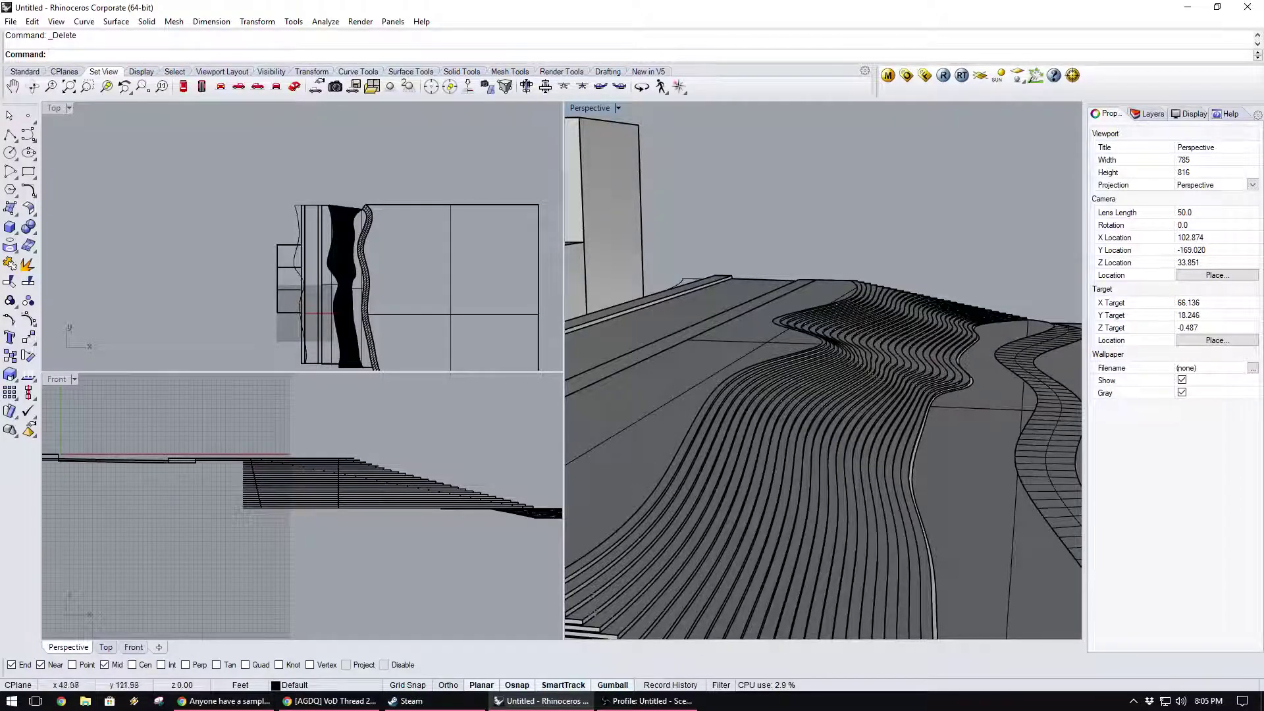
scroll(825, 427, "down", 4)
right_click_drag(902, 434, 931, 429)
scroll(859, 456, "up", 7)
scroll(823, 448, "up", 3)
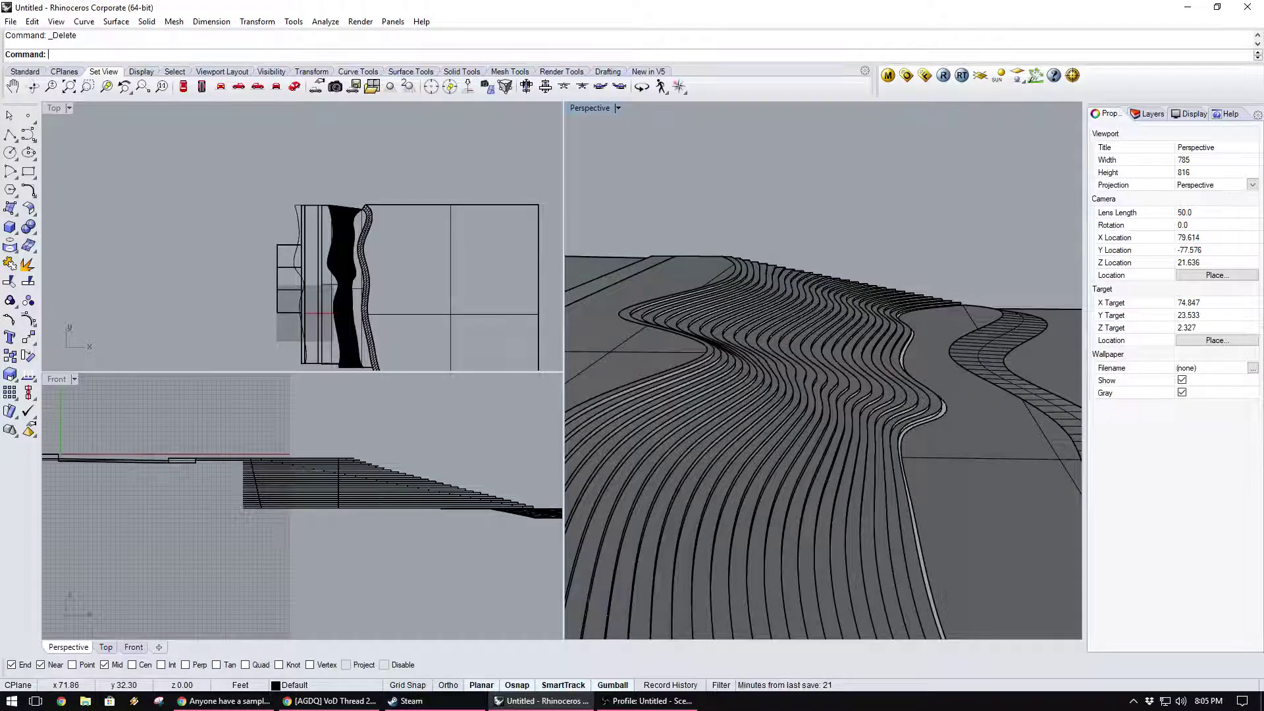
scroll(823, 448, "down", 3)
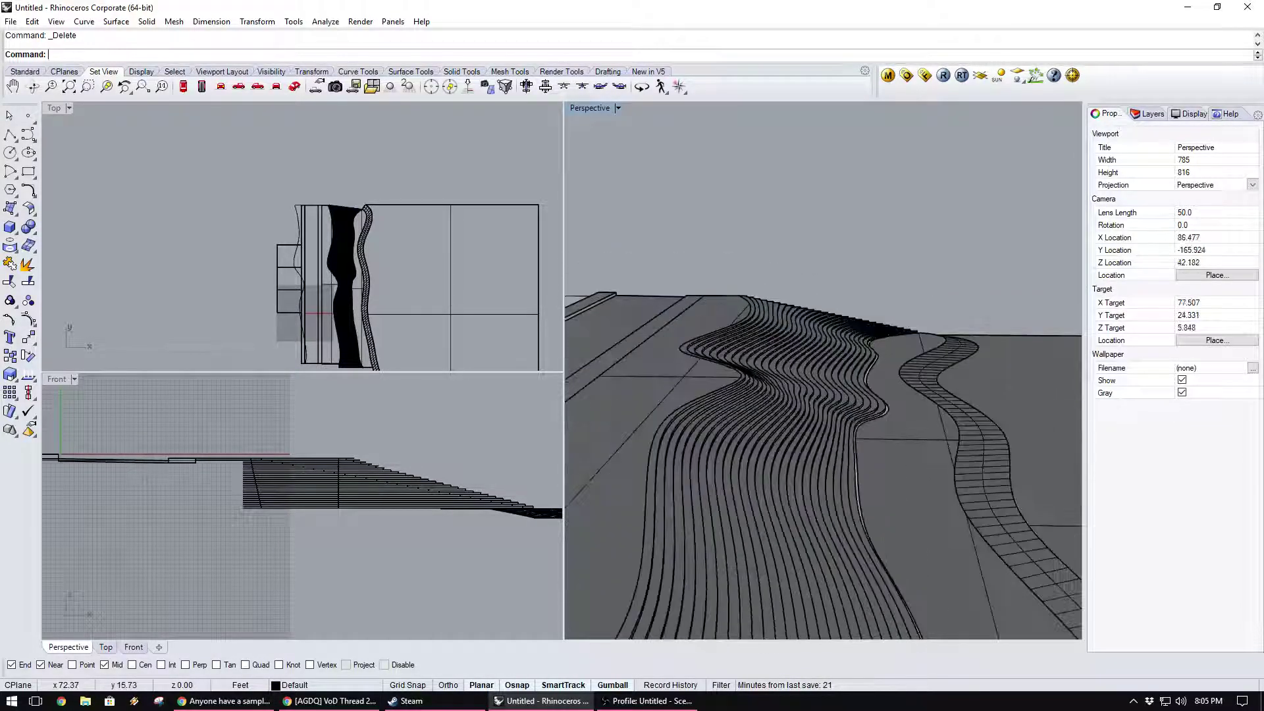
scroll(790, 414, "down", 6)
mouse_move(838, 412)
right_mouse_down()
mouse_move(757, 421)
mouse_move(816, 423)
right_mouse_up()
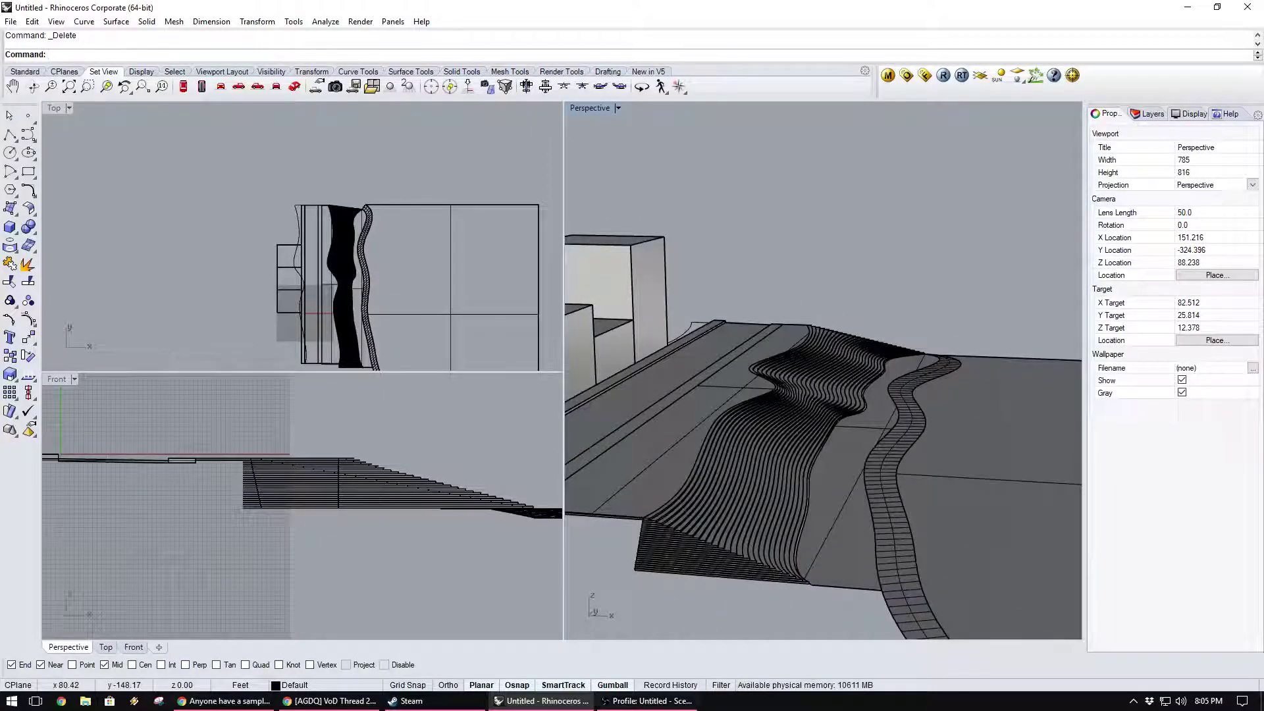
left_click(645, 701)
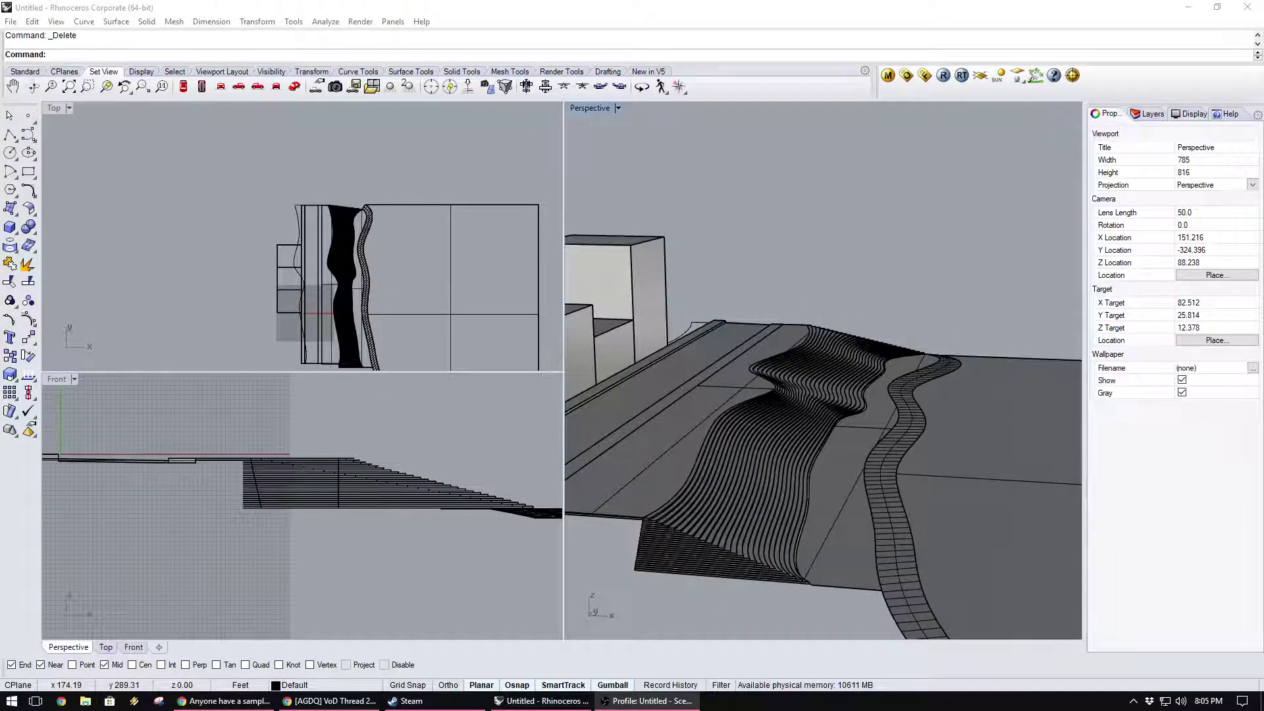